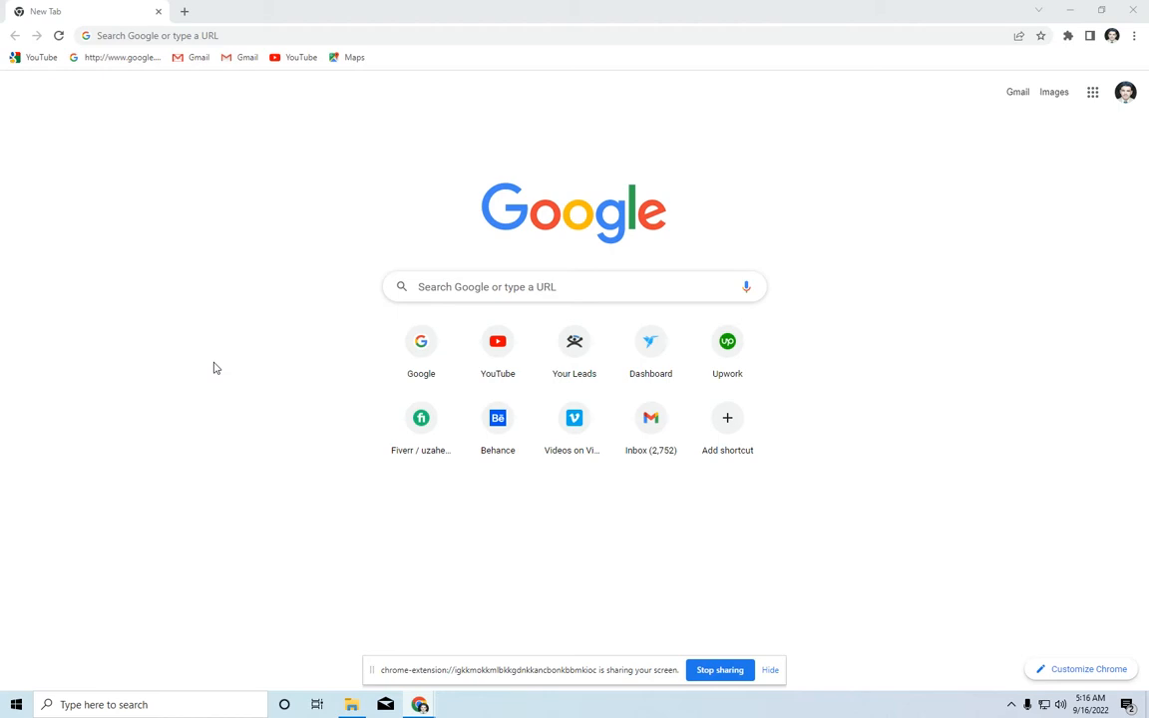
- Go to google.com and search for "flutter download"
click(244, 37)
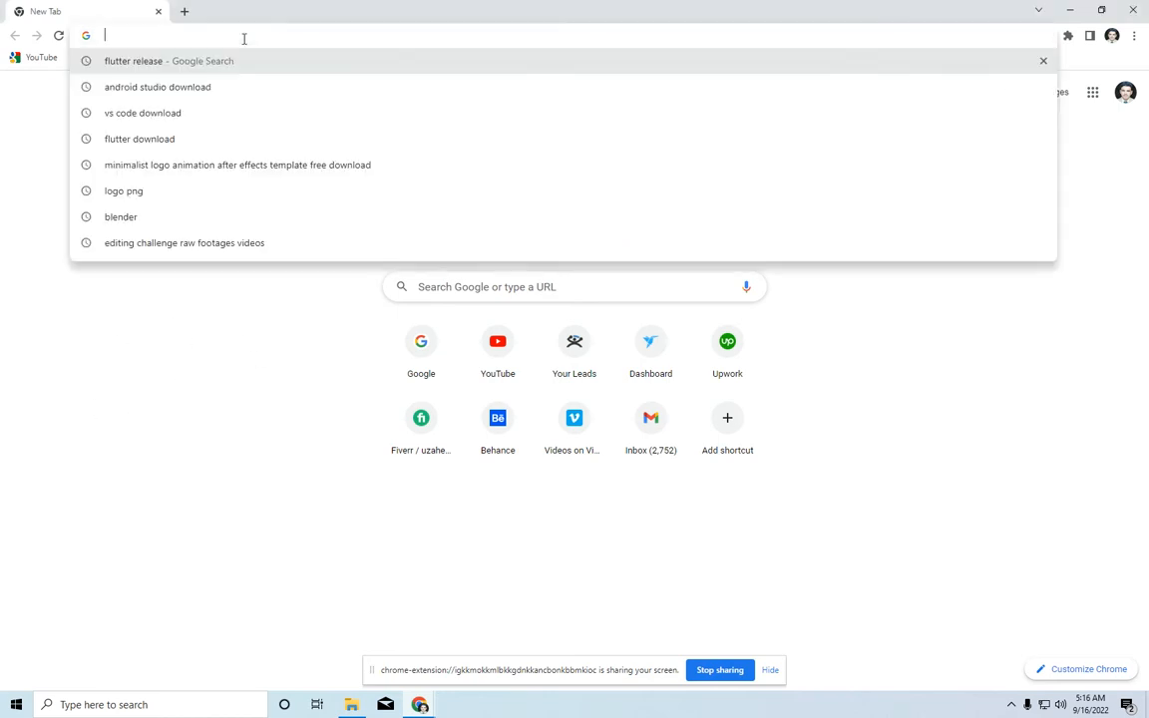
text(g)
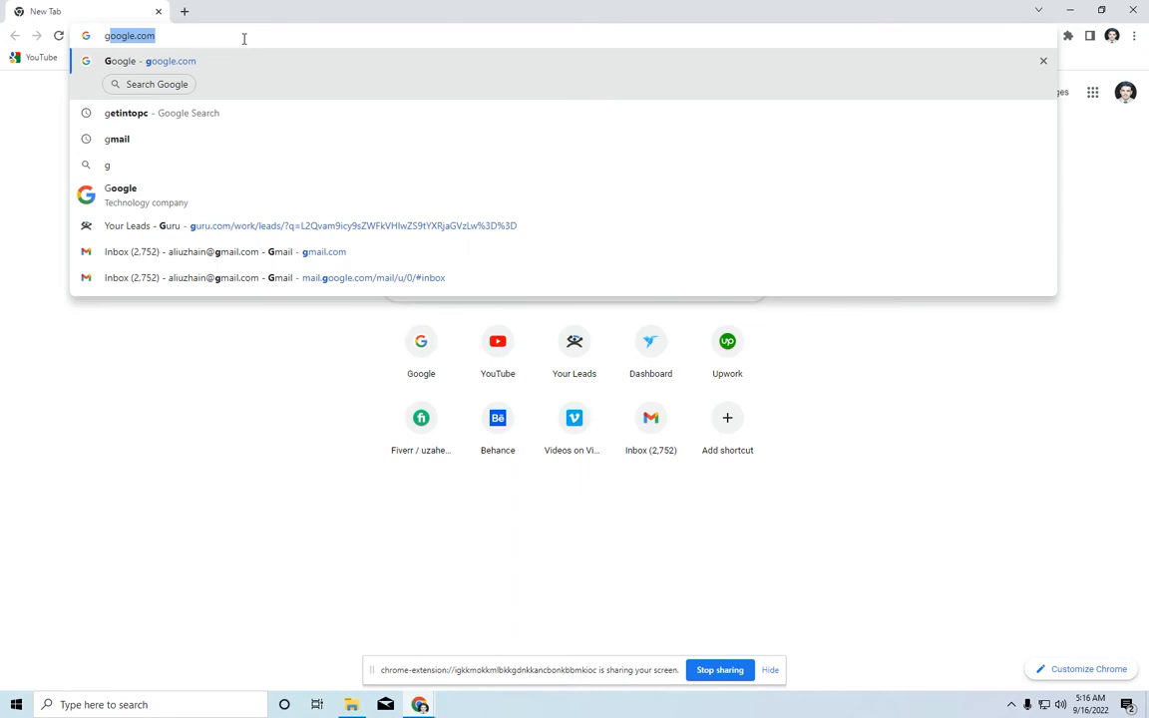
key(Return)
click(490, 346)
text(flutter)
key(Down)
key(Down)
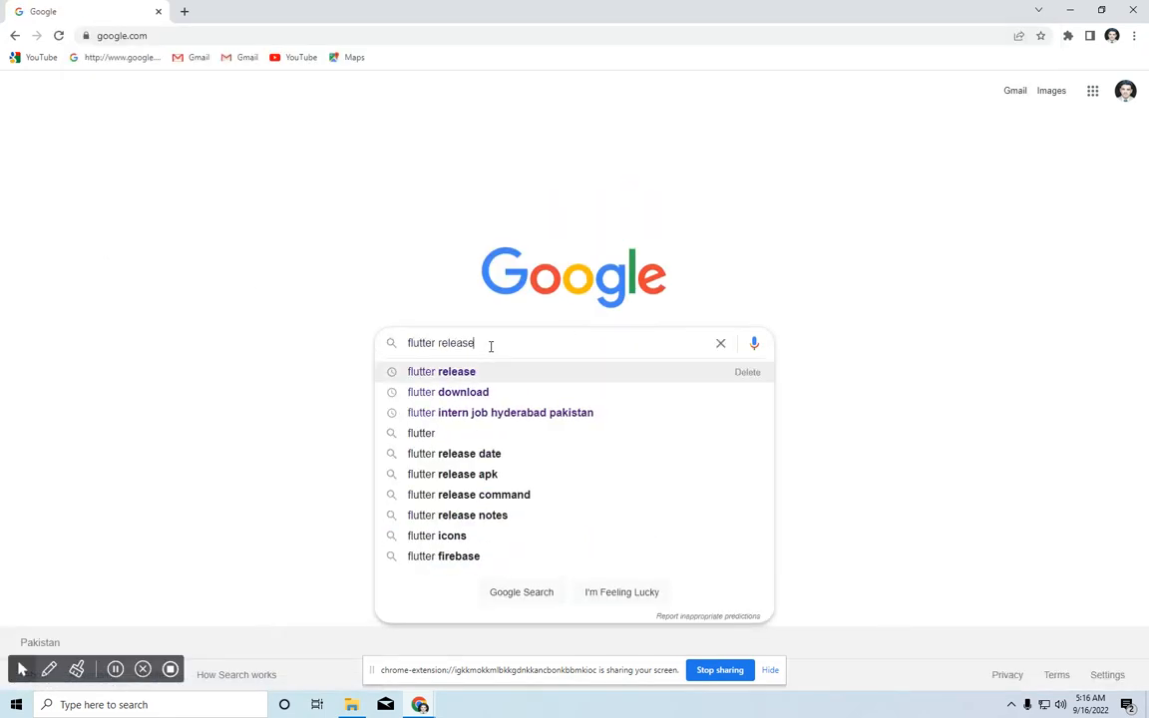
key(Return)
- Open the Download Flutter SDK result in a new tab and choose Windows as the operating system to install on
right_click(273, 226)
click(289, 232)
key(ctrl+Tab)
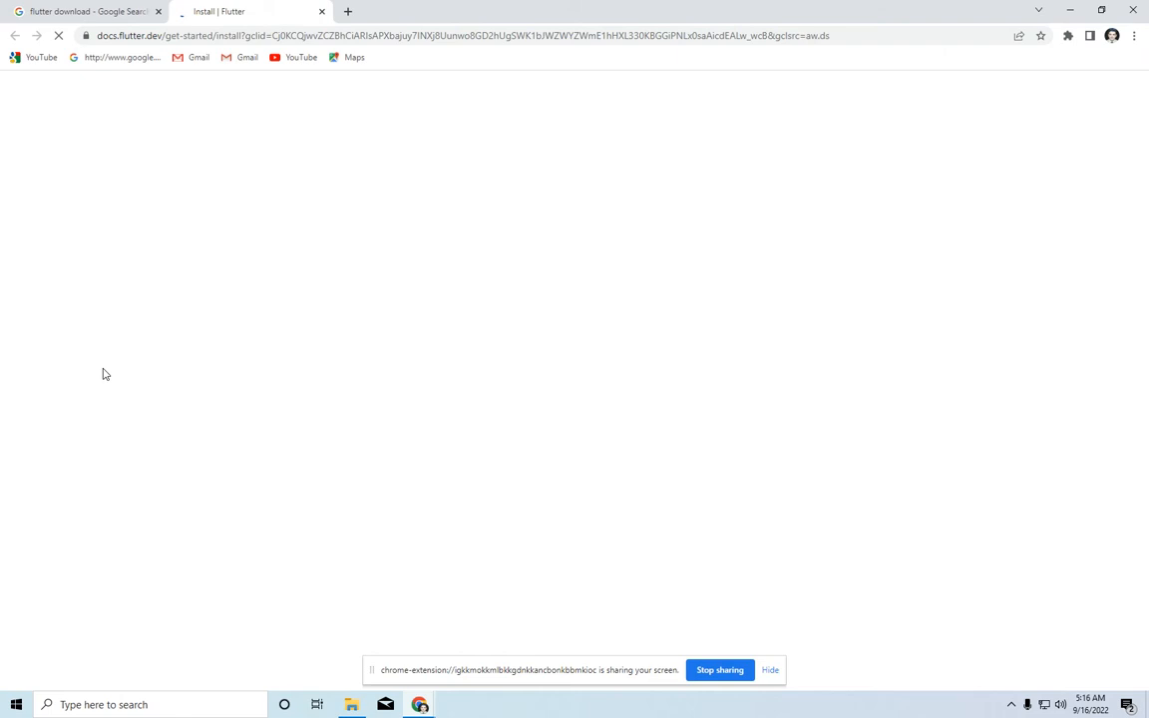
click(321, 424)
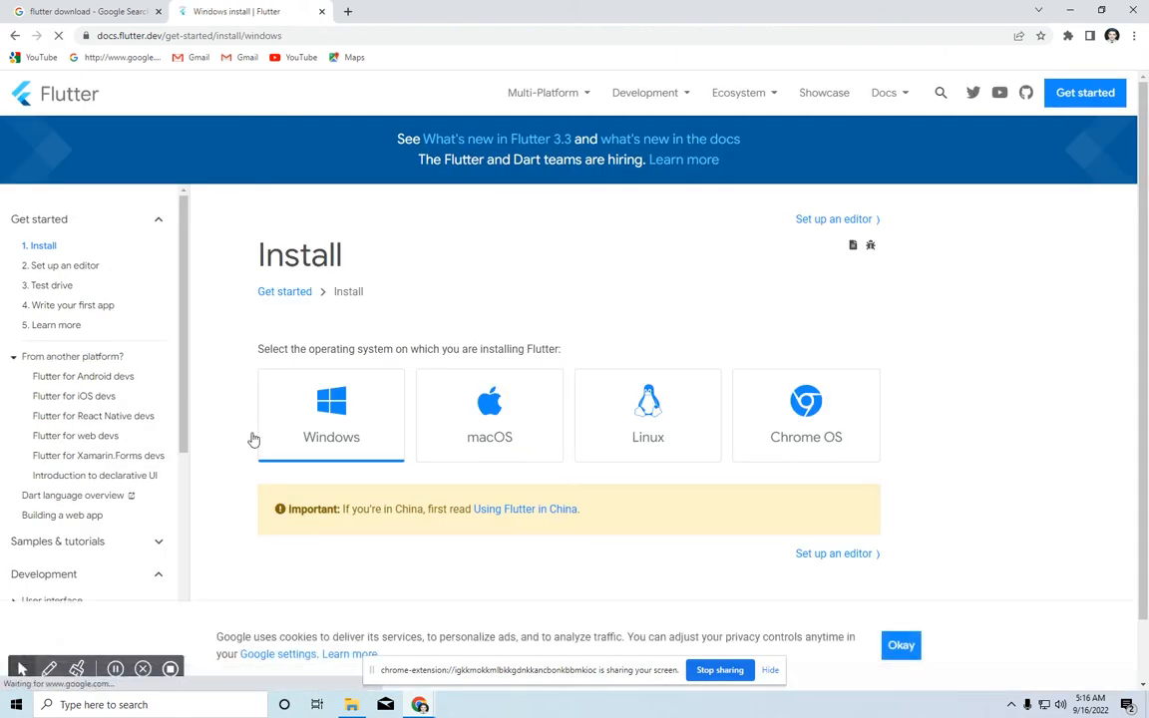
- Review the Windows install instructions for getting the Flutter SDK and updating the path, and close the page
scroll(198, 426, down, 4)
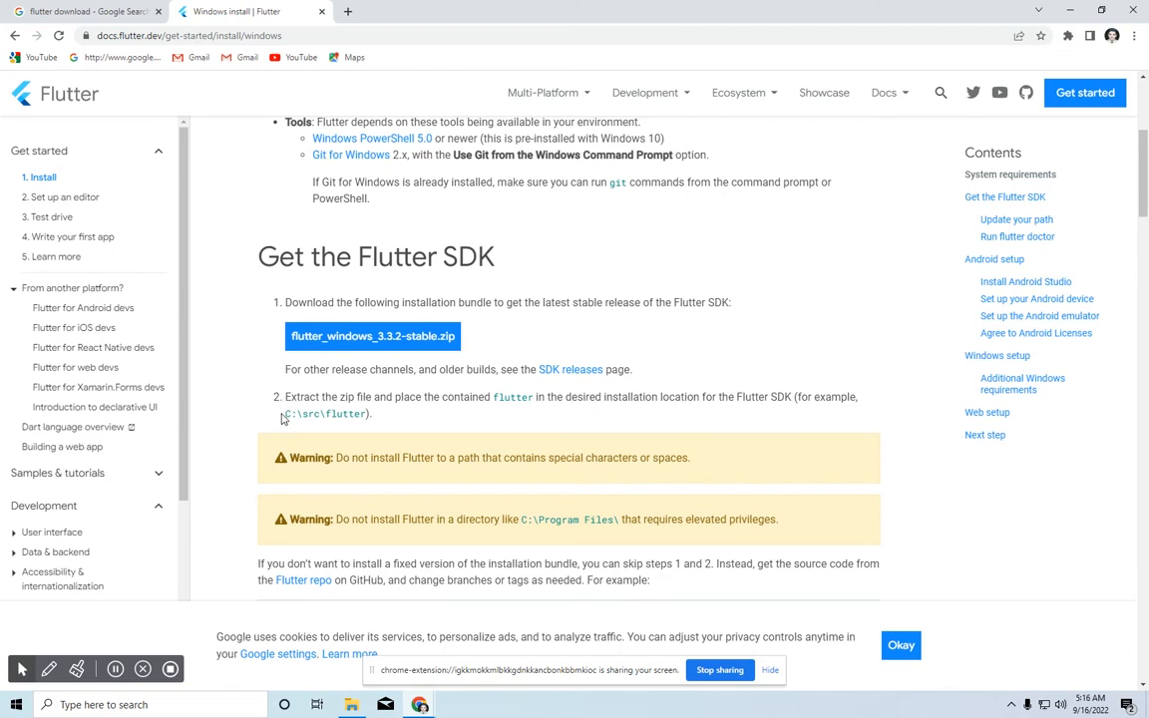
scroll(321, 482, down, 2)
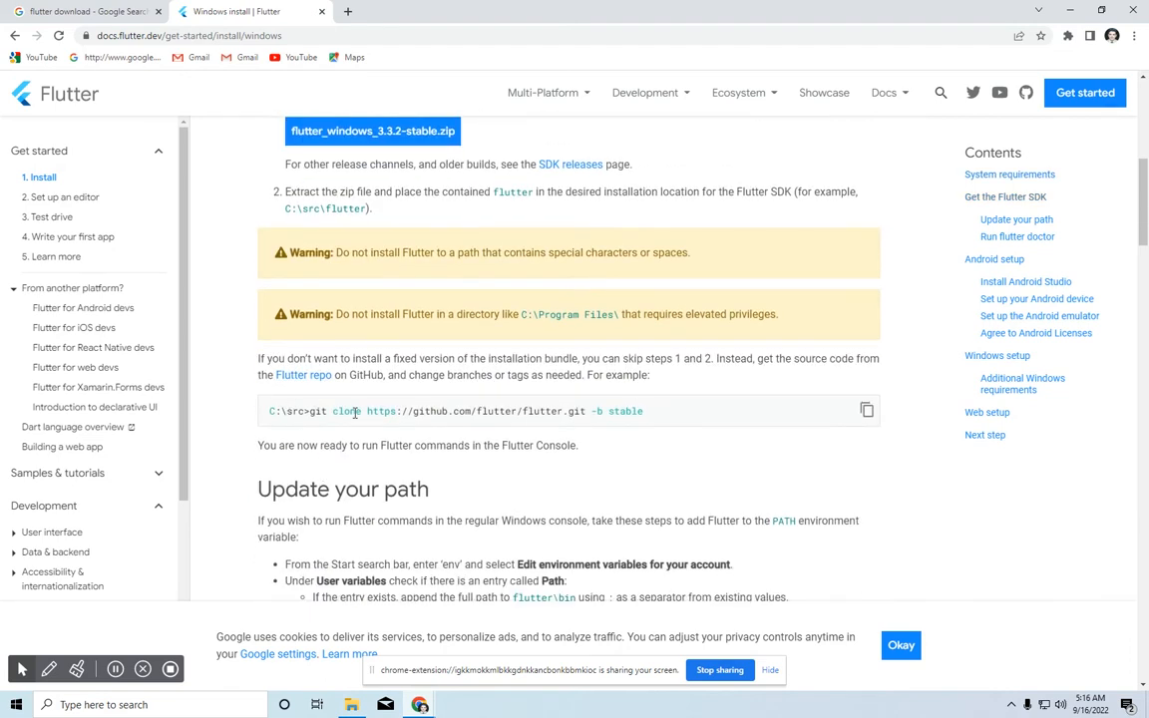
scroll(321, 422, down, 8)
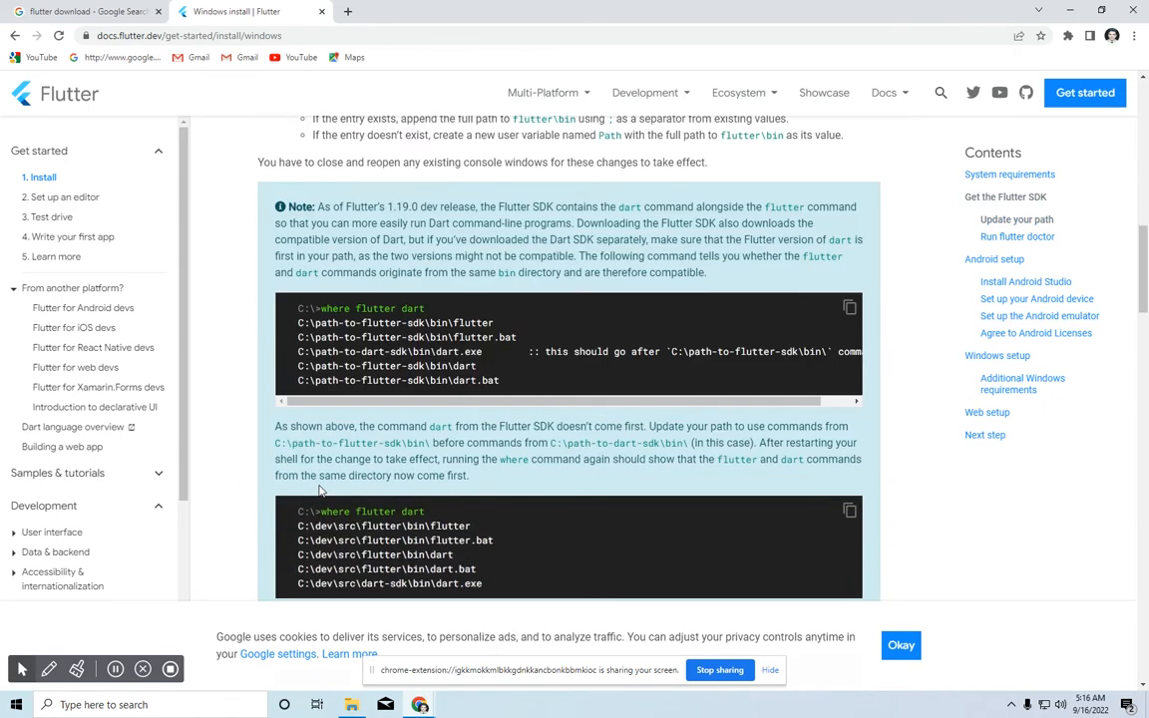
scroll(379, 517, up, 12)
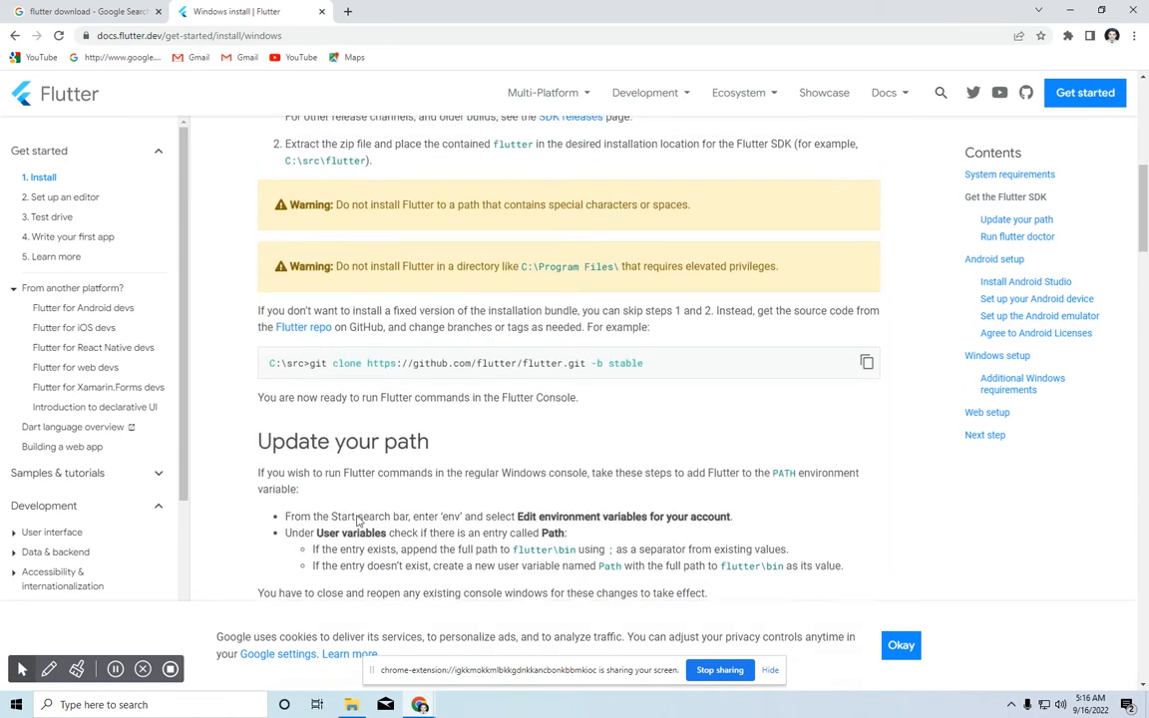
click(321, 11)
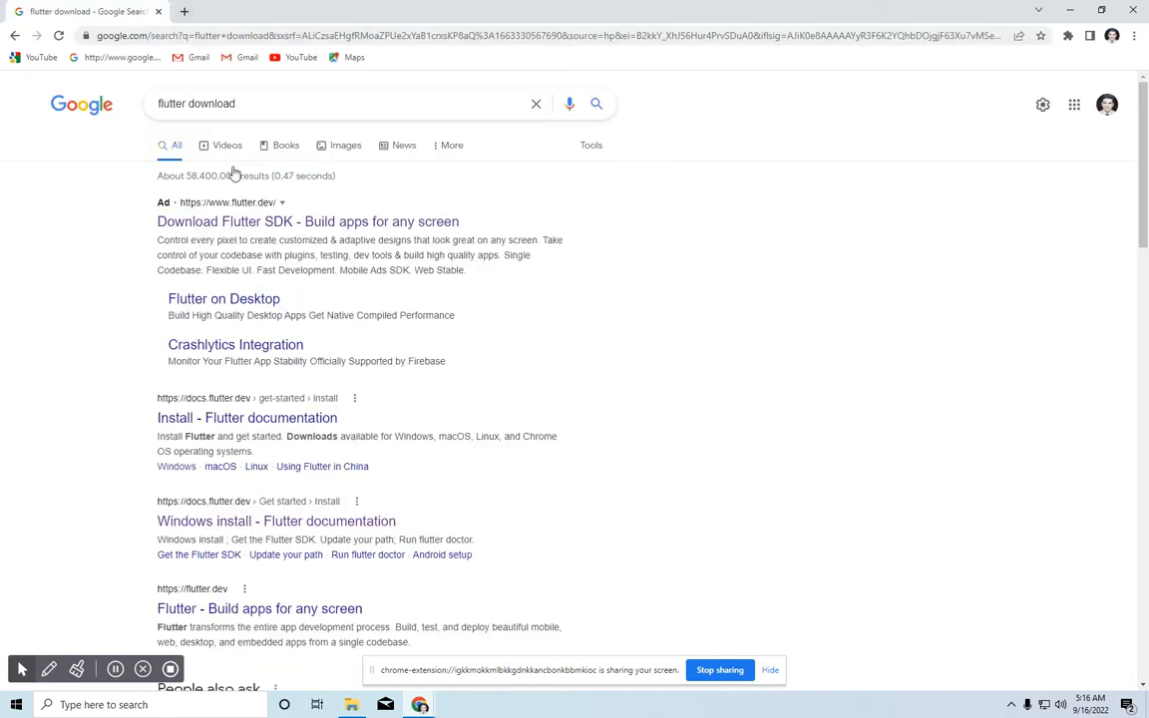
right_click(300, 224)
click(339, 236)
click(204, 14)
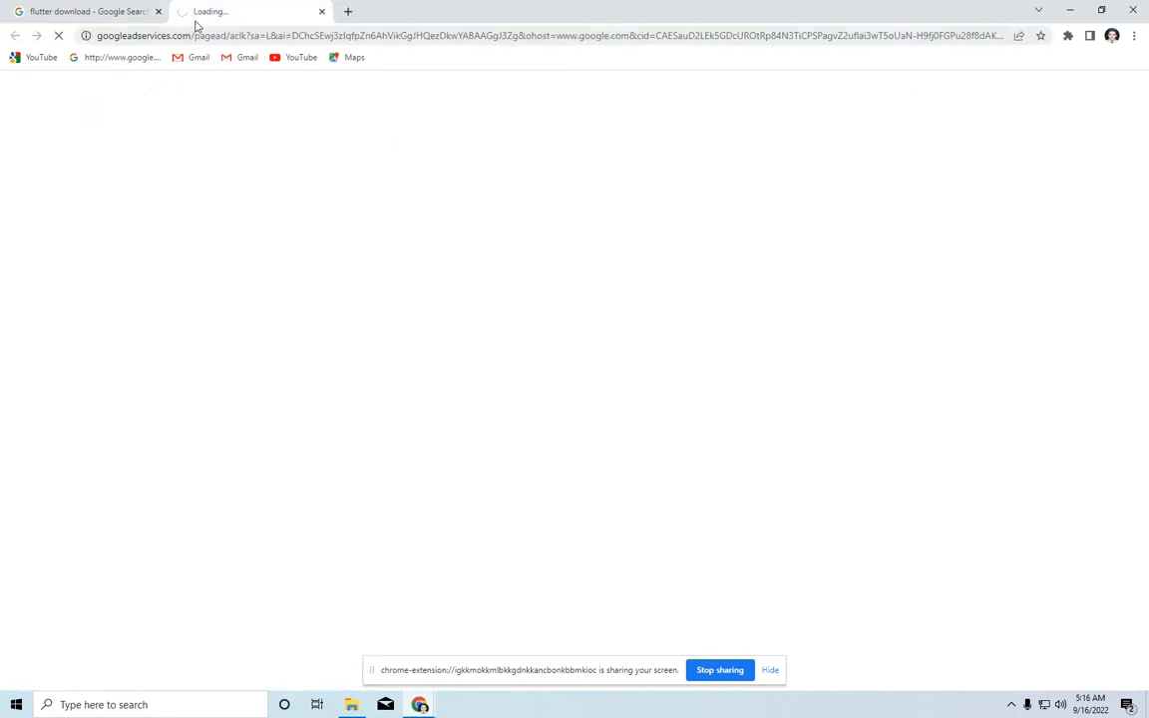
click(321, 11)
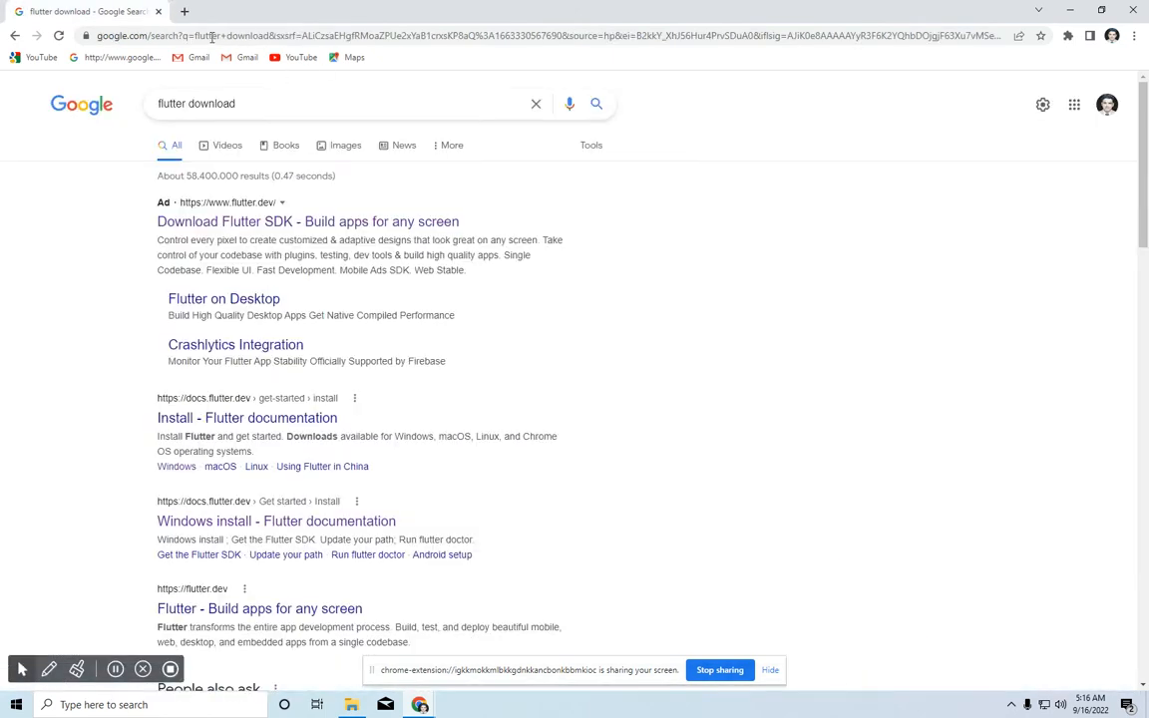
- Change the Google search to "flutter sdk releases" and run it
double_click(257, 102)
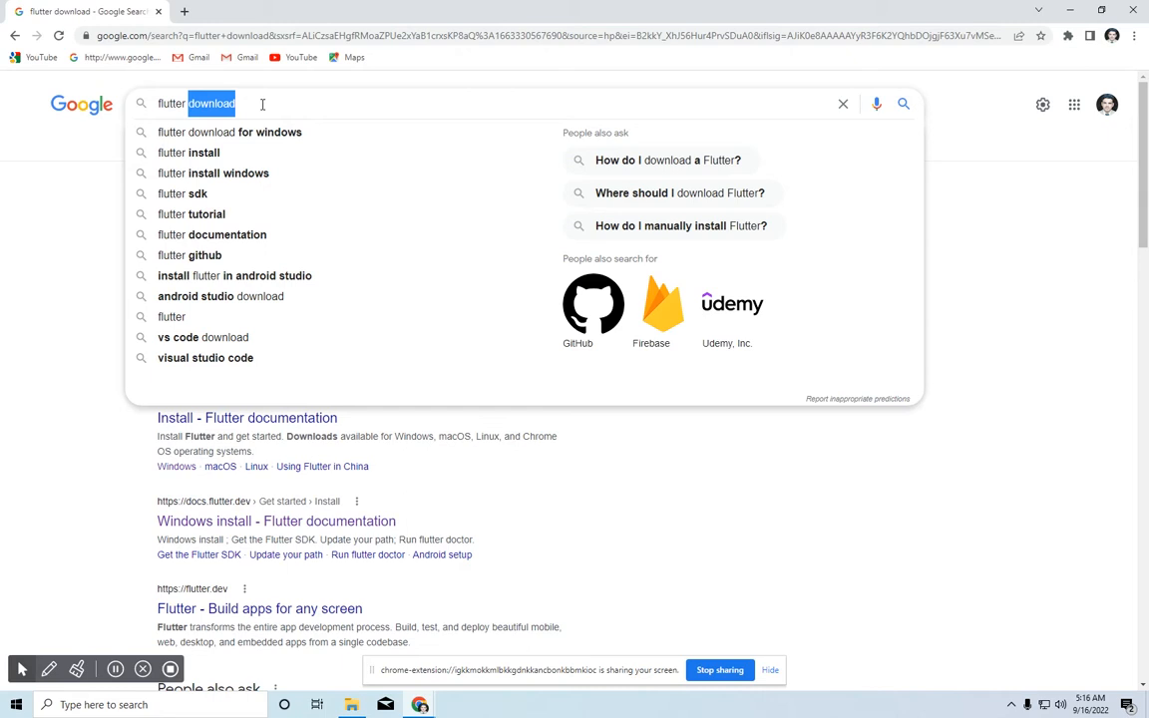
text(sdk)
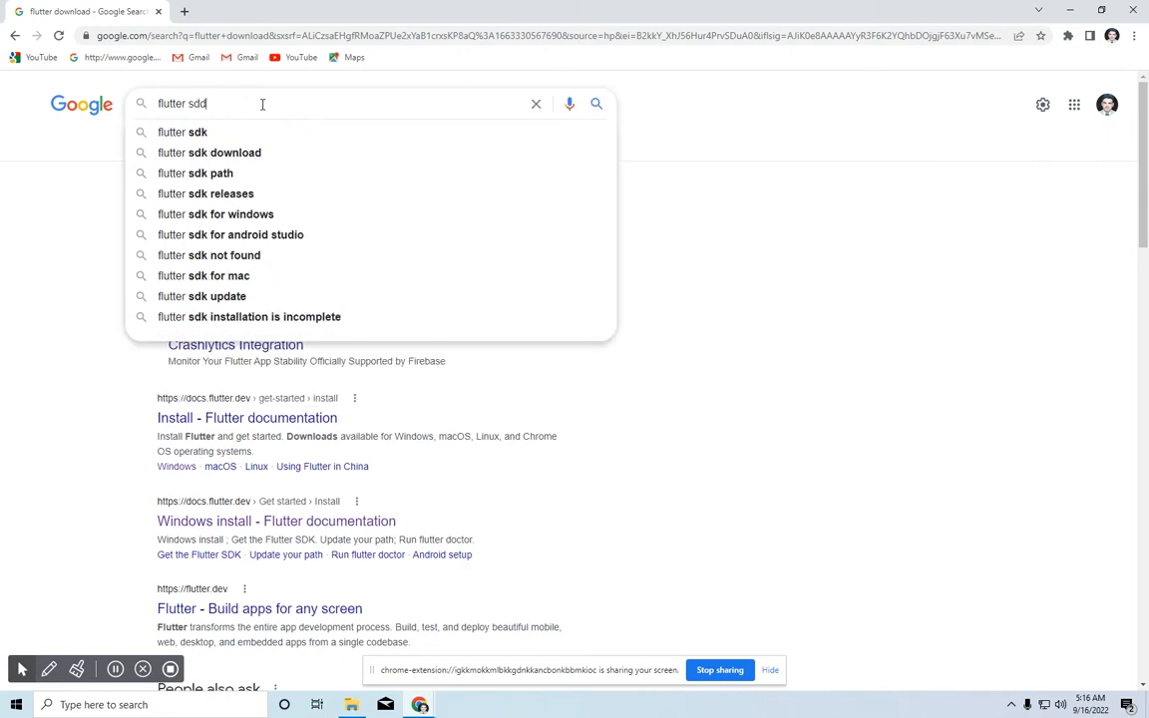
text( re)
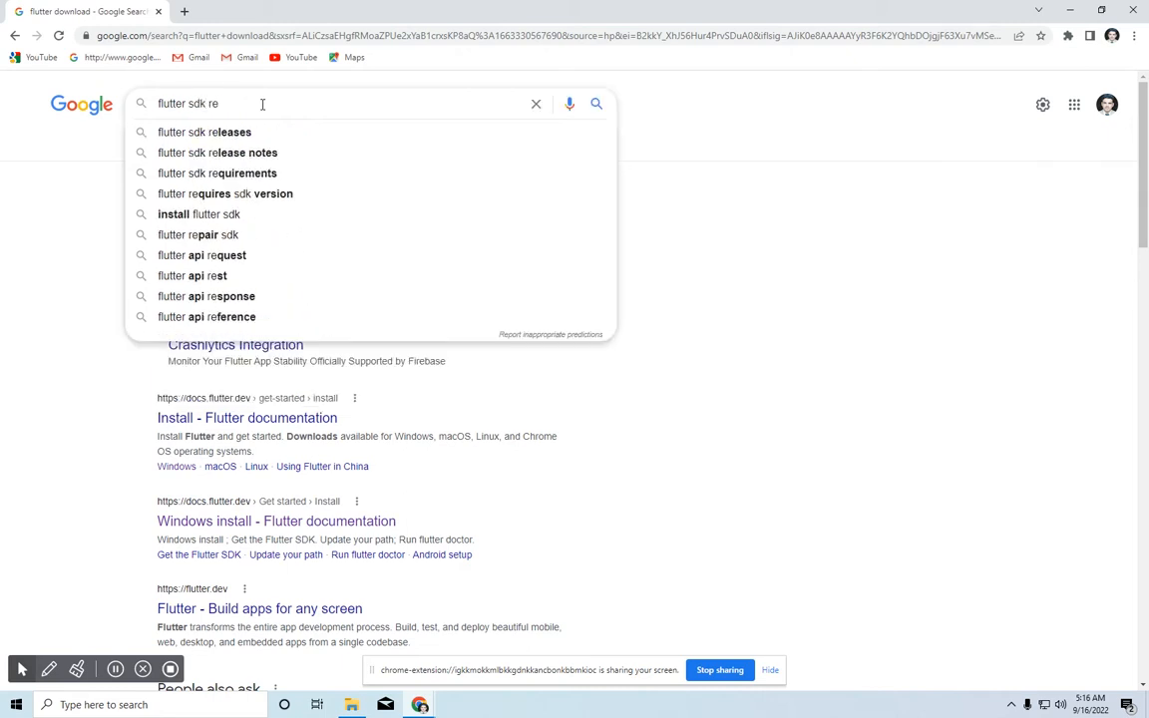
text(leases)
key(Return)
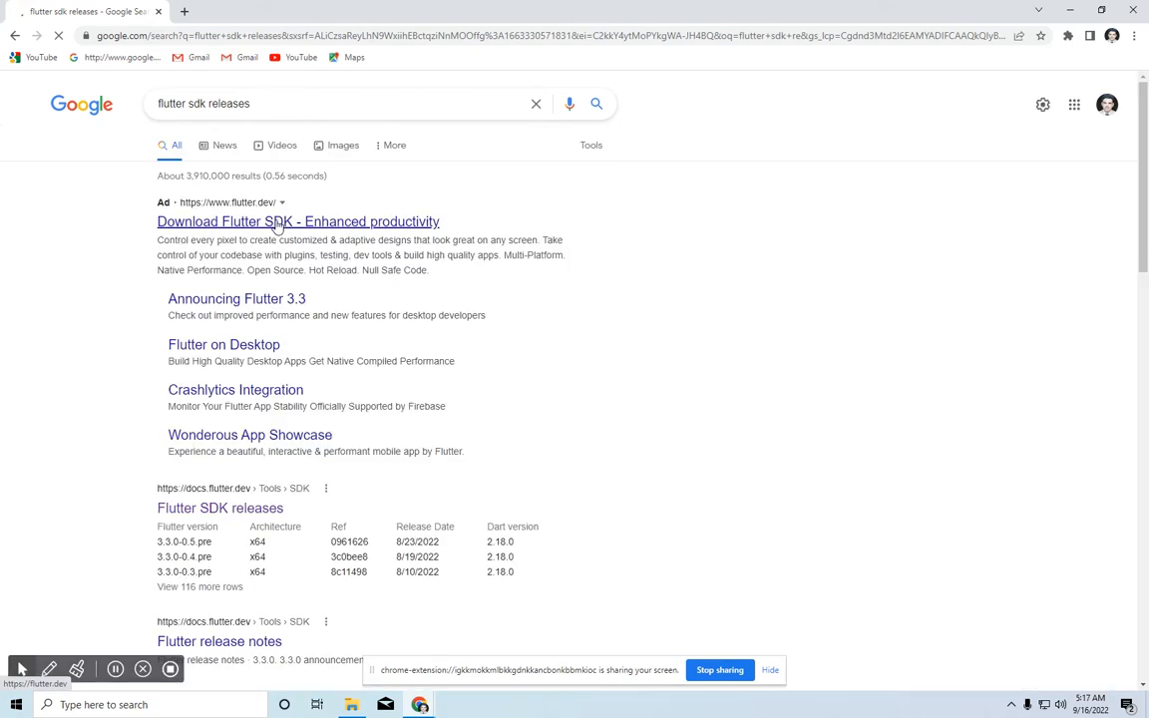
- Open the Flutter SDK releases result from docs.flutter.dev in a new tab and switch to it
right_click(278, 225)
click(97, 416)
scroll(105, 416, down, 2)
right_click(189, 379)
click(239, 389)
click(244, 11)
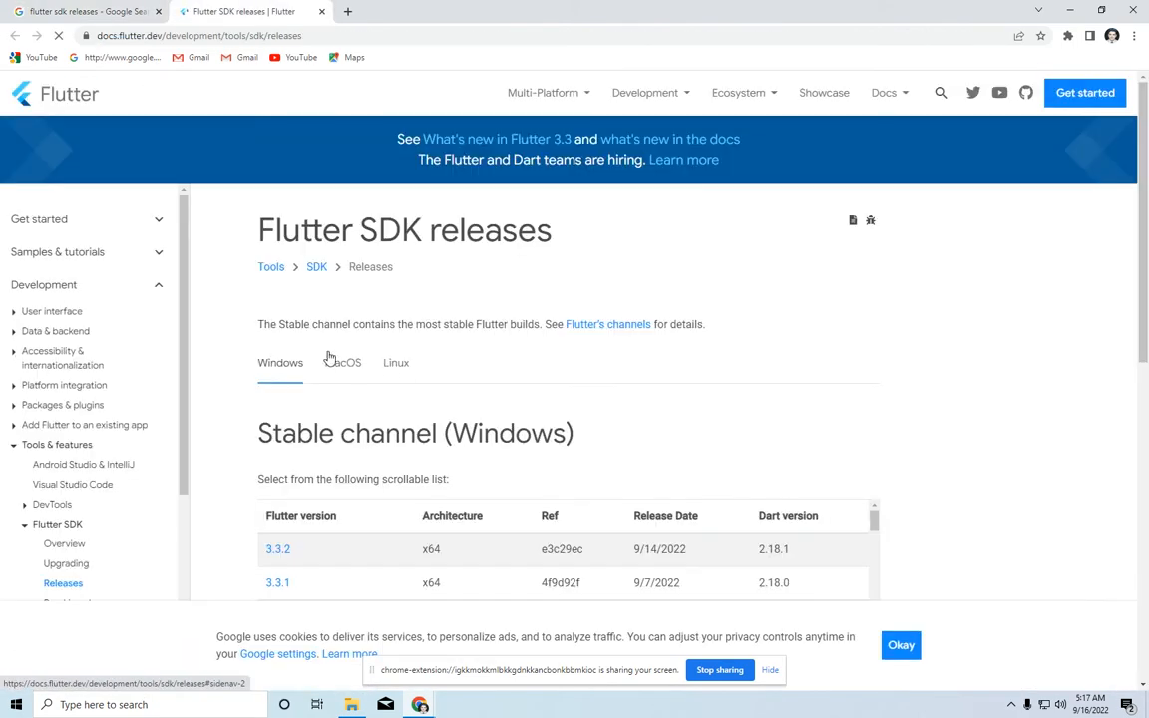
- Look through the Stable channel (Windows) list of Flutter versions from newest to oldest, and close the releases page
scroll(299, 431, down, 3)
scroll(364, 321, down, 5)
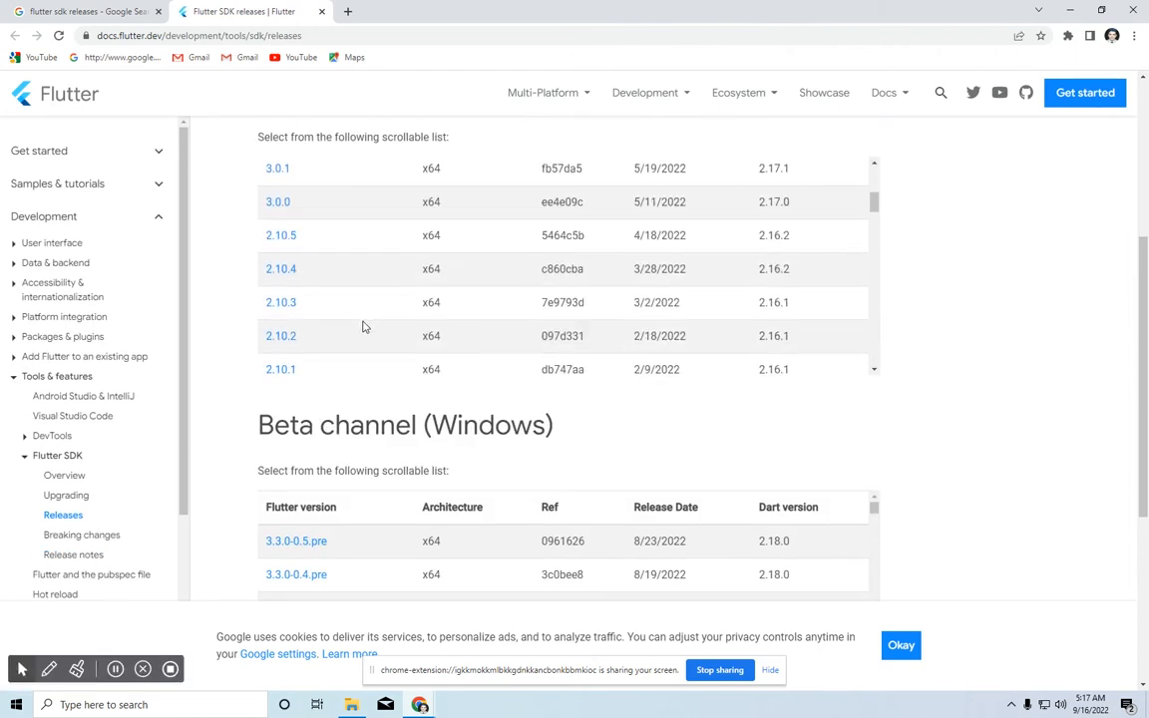
scroll(363, 327, down, 6)
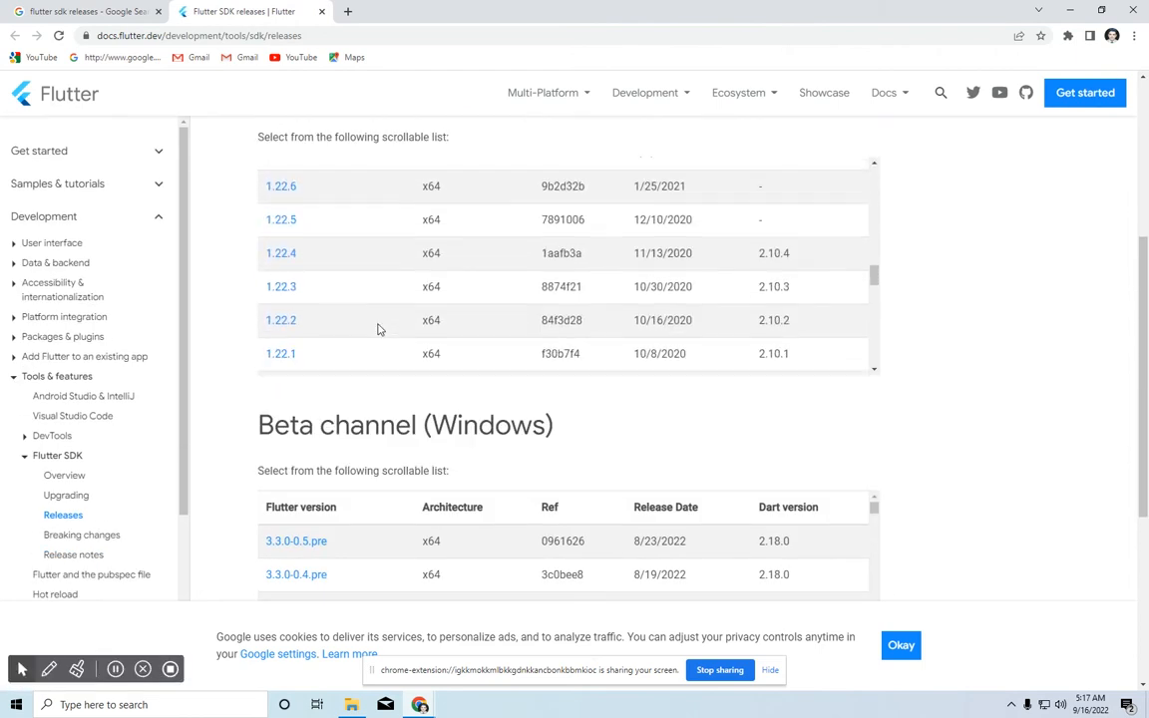
scroll(377, 351, down, 8)
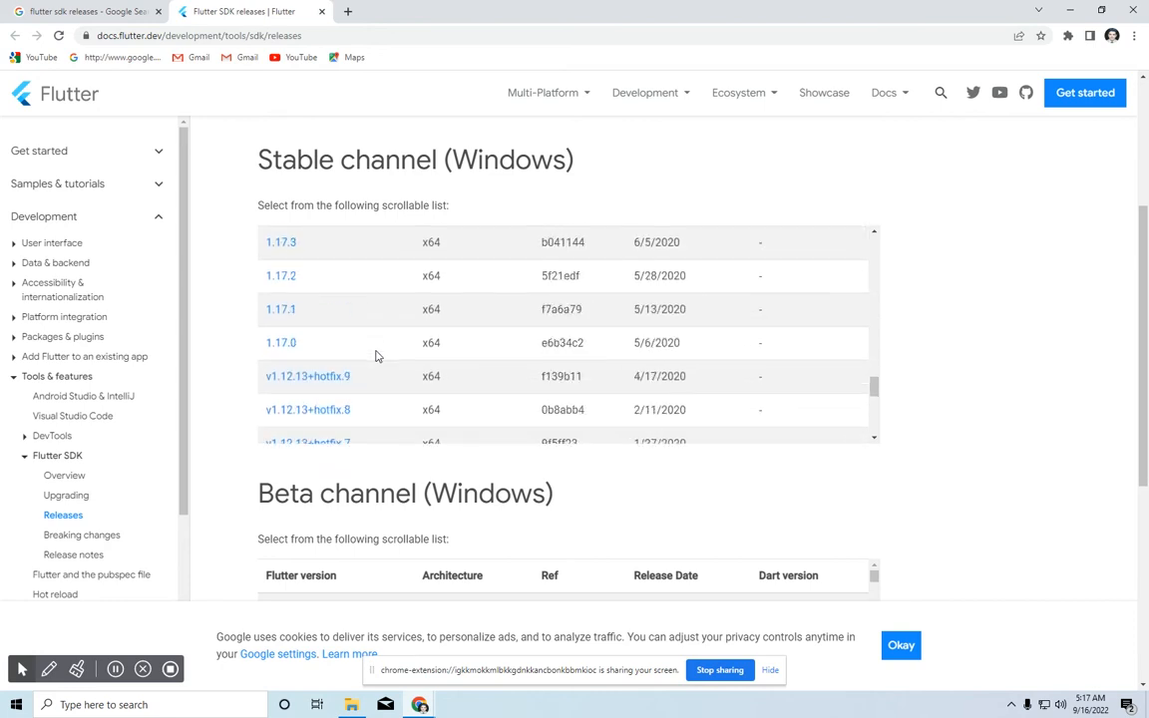
scroll(377, 356, down, 3)
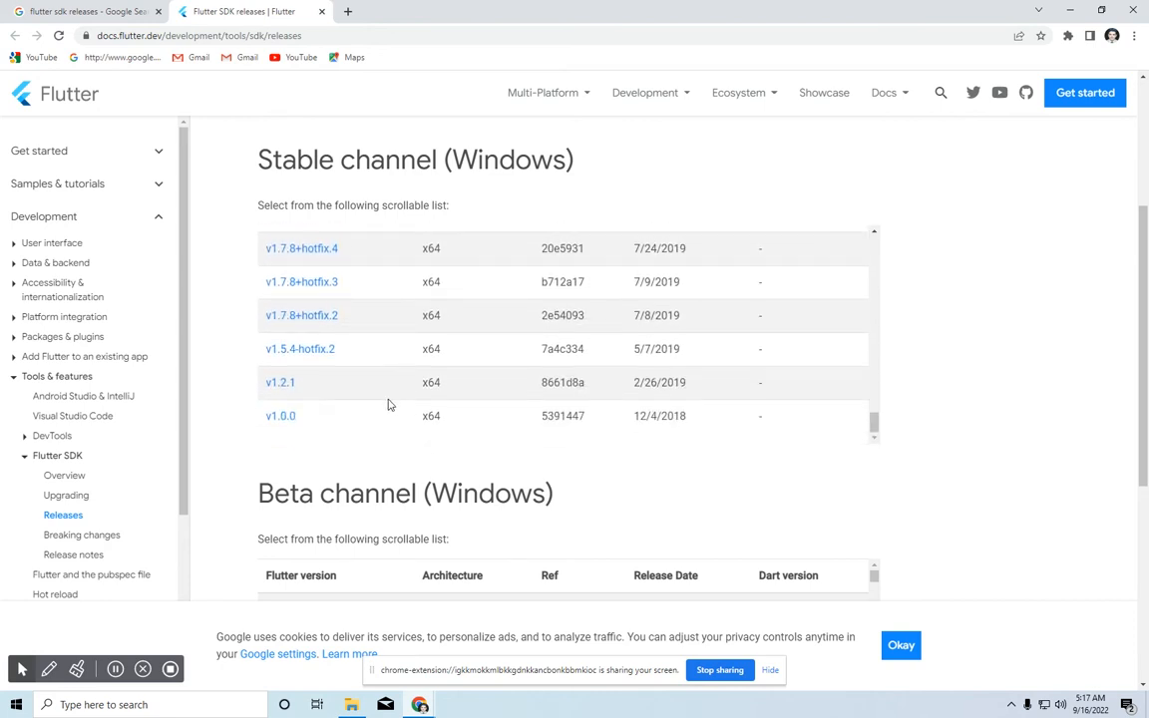
scroll(389, 404, up, 20)
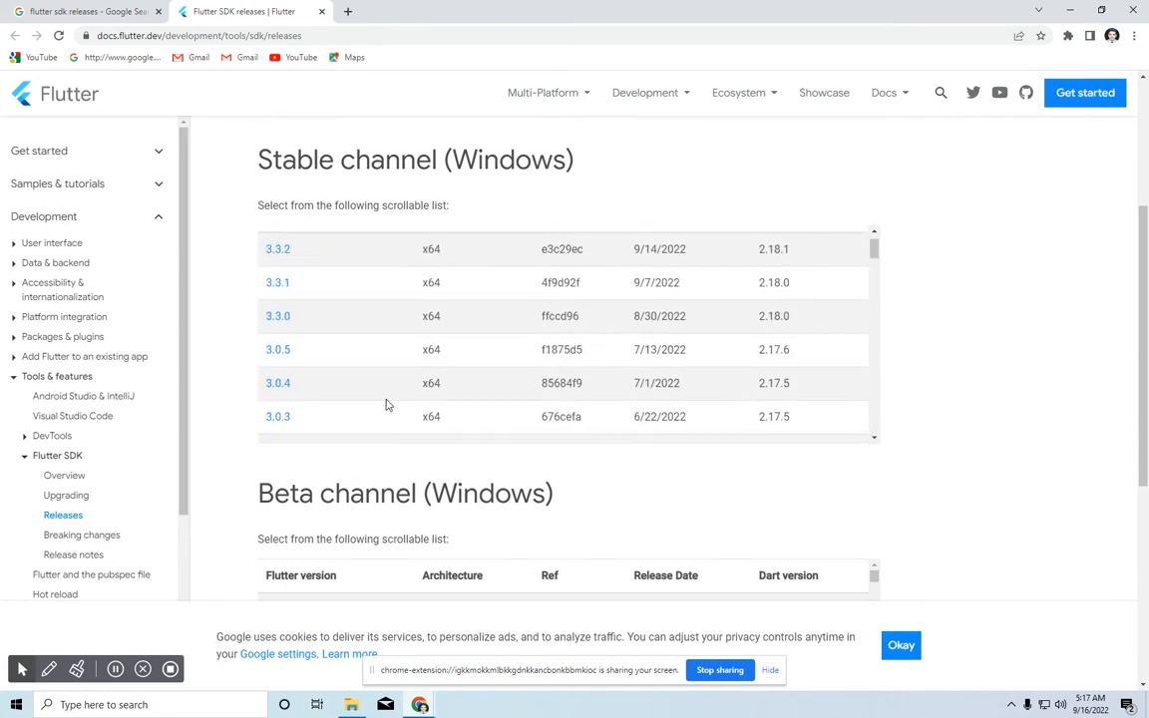
scroll(389, 404, up, 5)
click(322, 14)
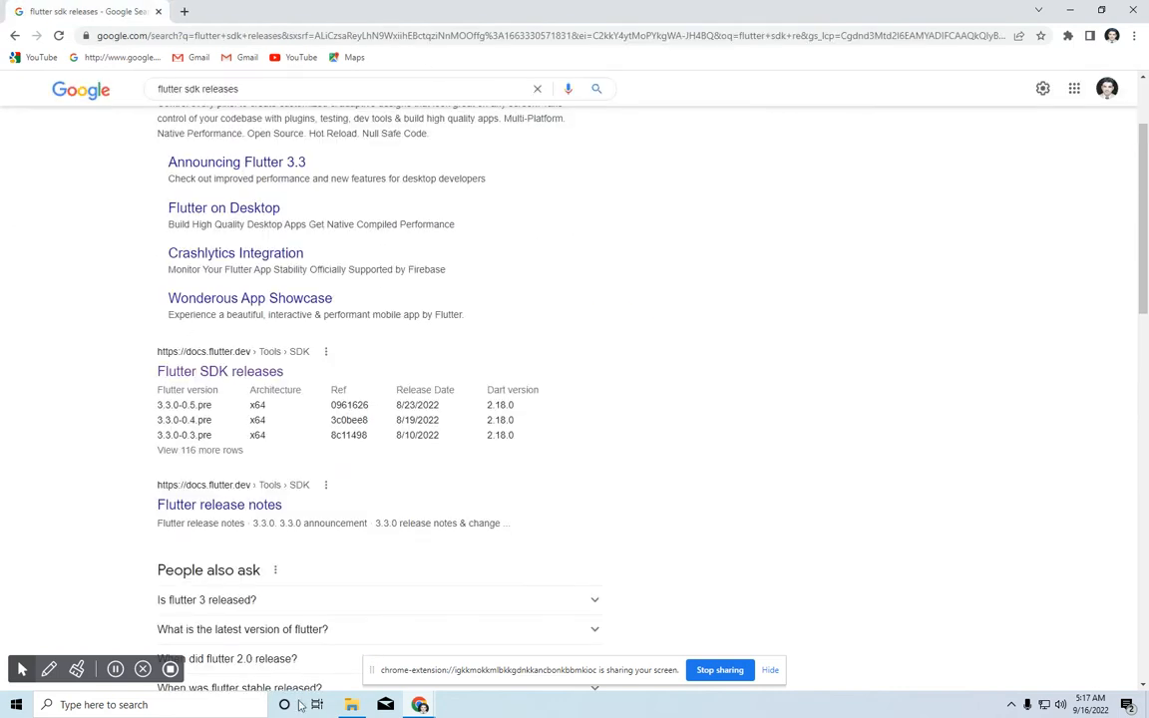
- Switch to File Explorer, open the coding software folder on Local Disk (D:) and refresh its listing
click(351, 704)
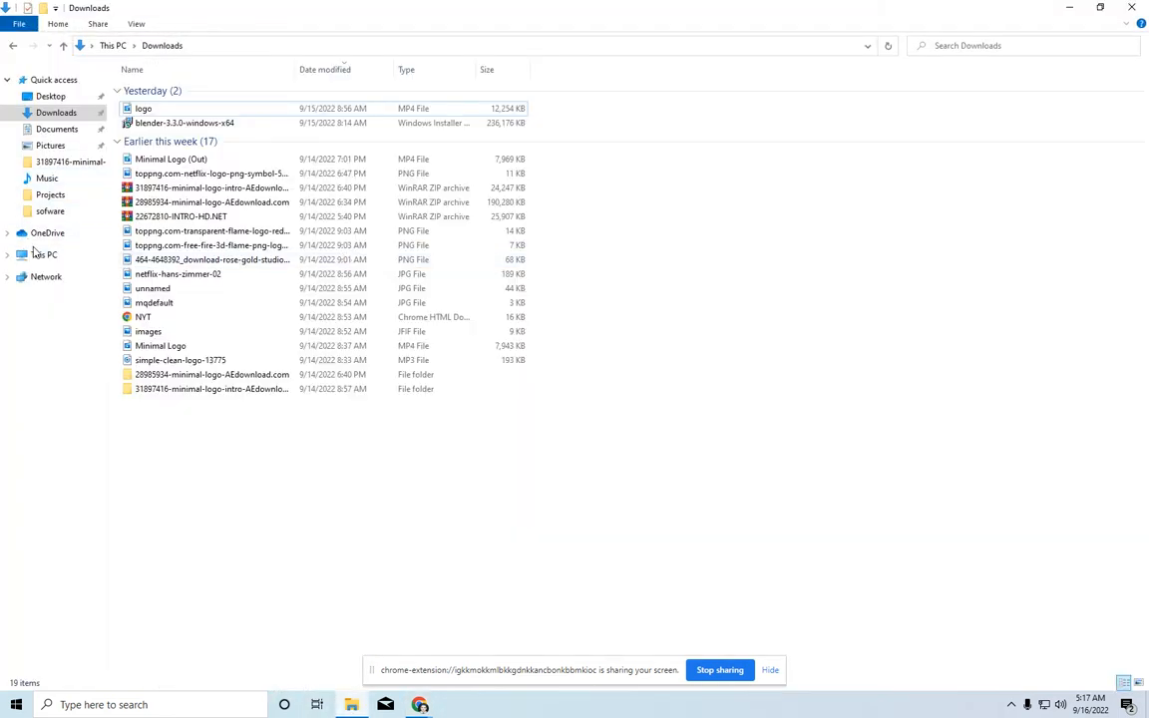
click(44, 256)
double_click(269, 164)
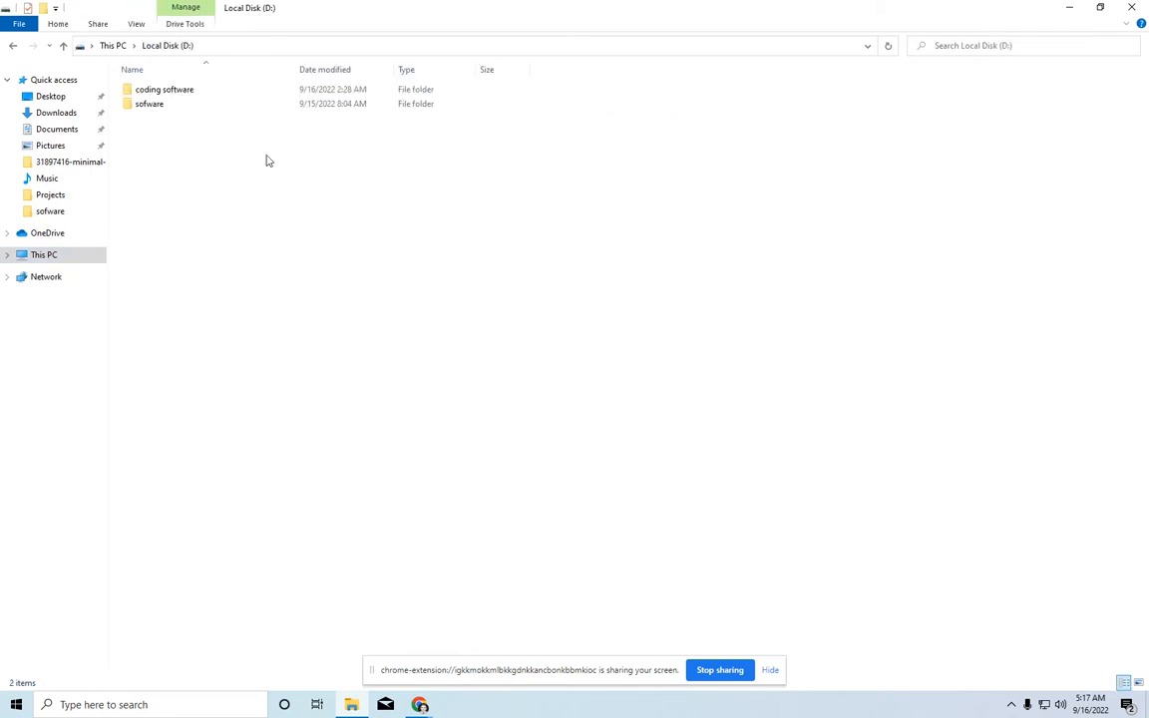
double_click(152, 92)
right_click(247, 202)
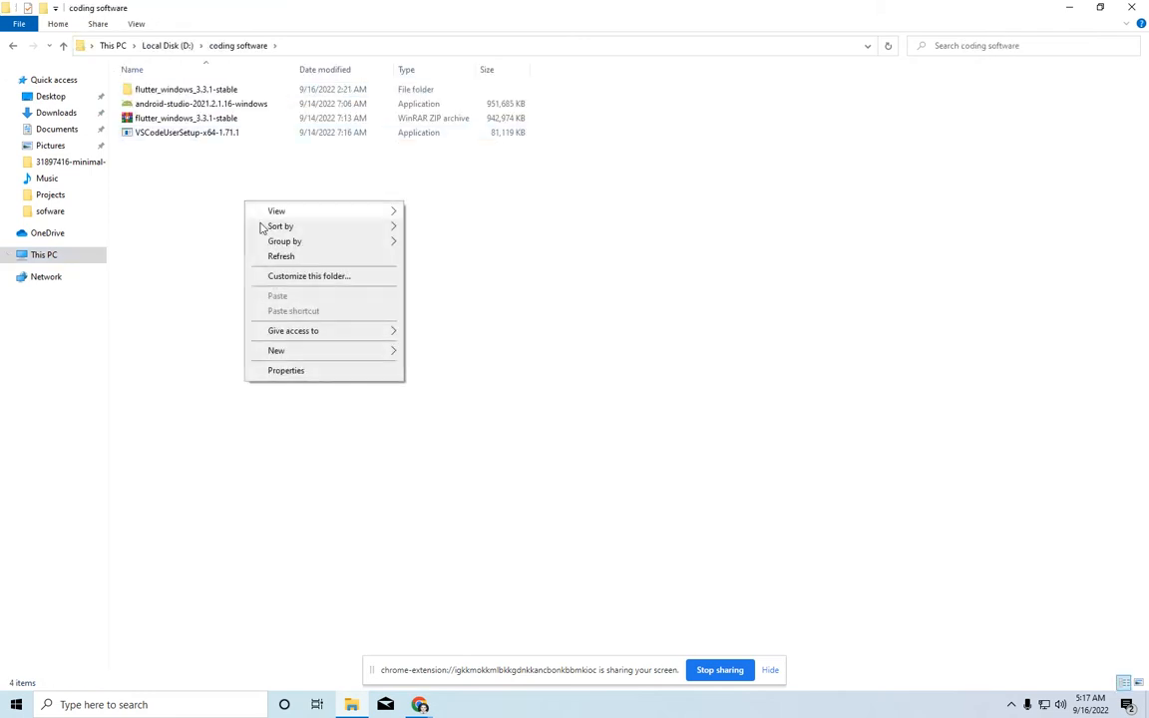
click(279, 256)
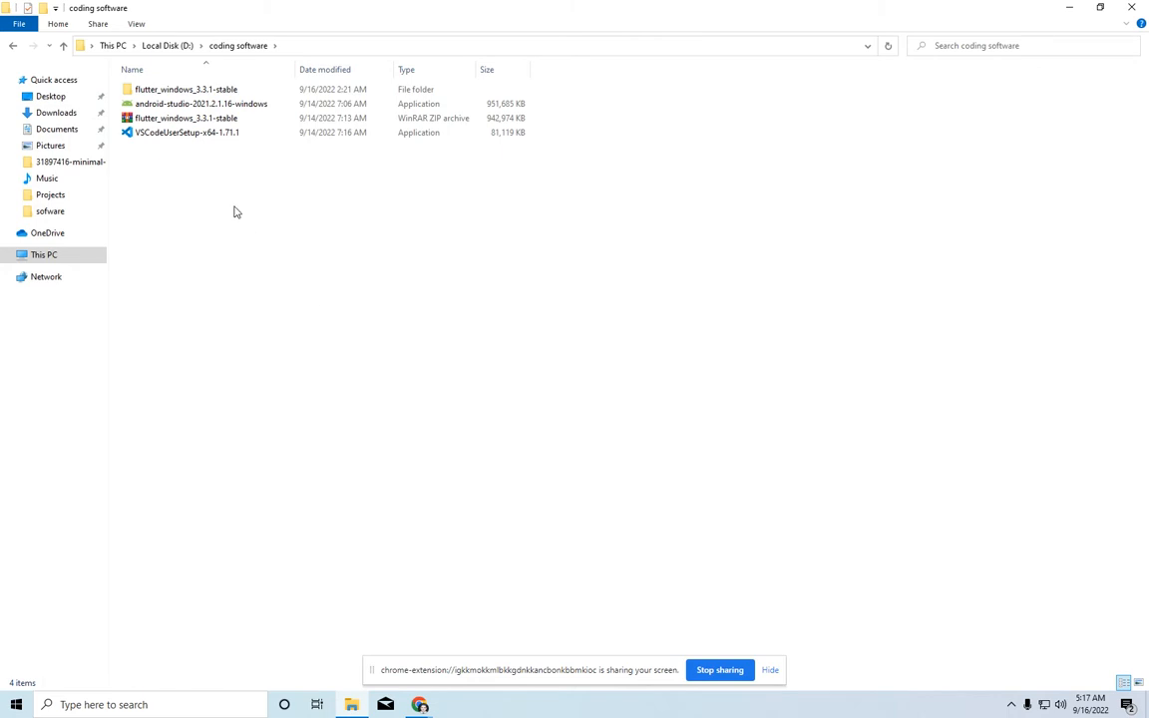
- Inspect the flutter folder inside the extracted flutter_windows_3.3.1-stable folder, and return to the coding software folder
double_click(177, 95)
double_click(148, 92)
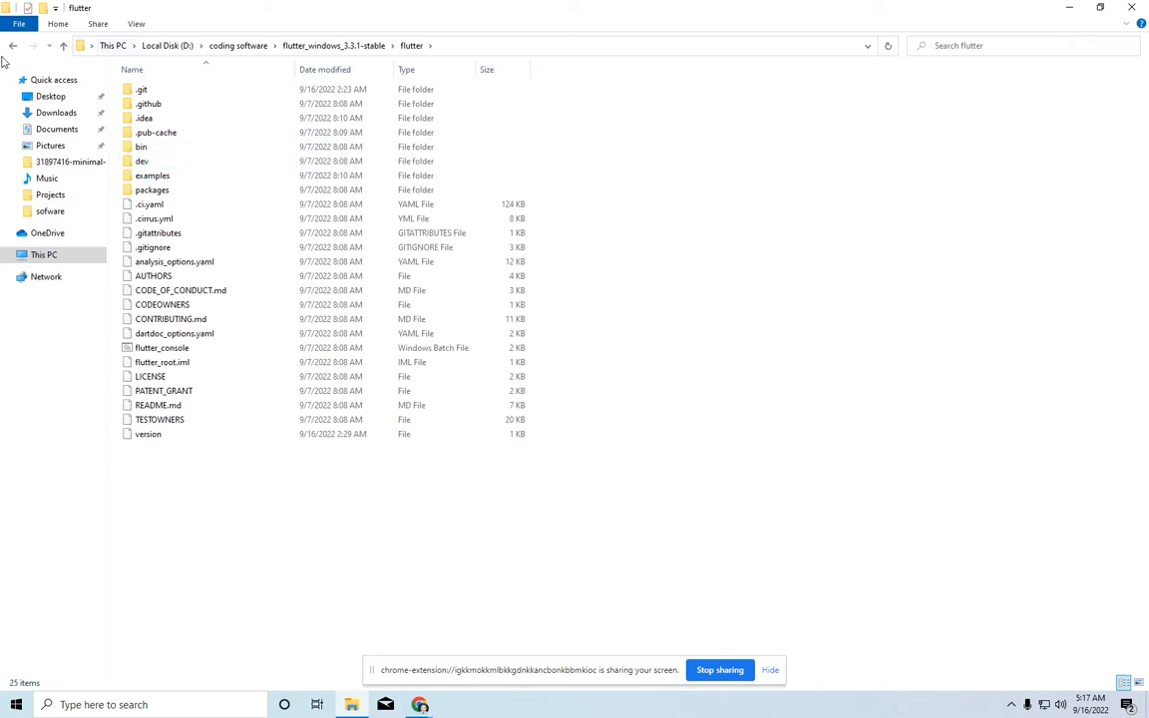
click(12, 45)
double_click(146, 91)
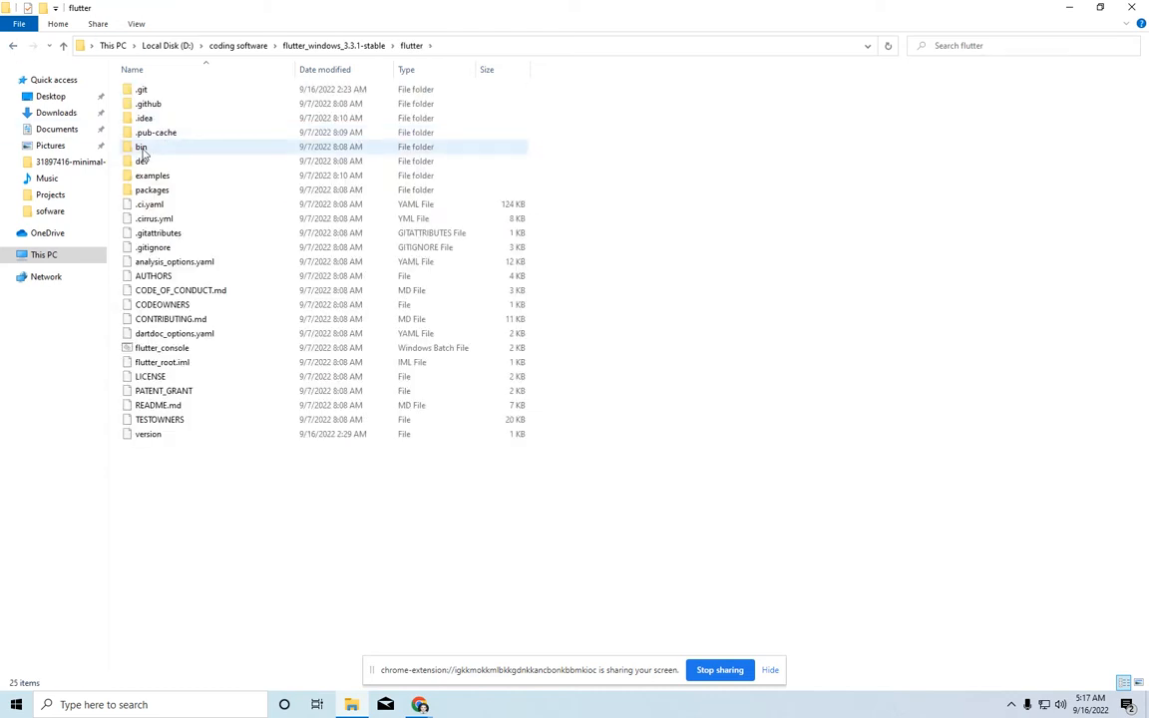
click(14, 46)
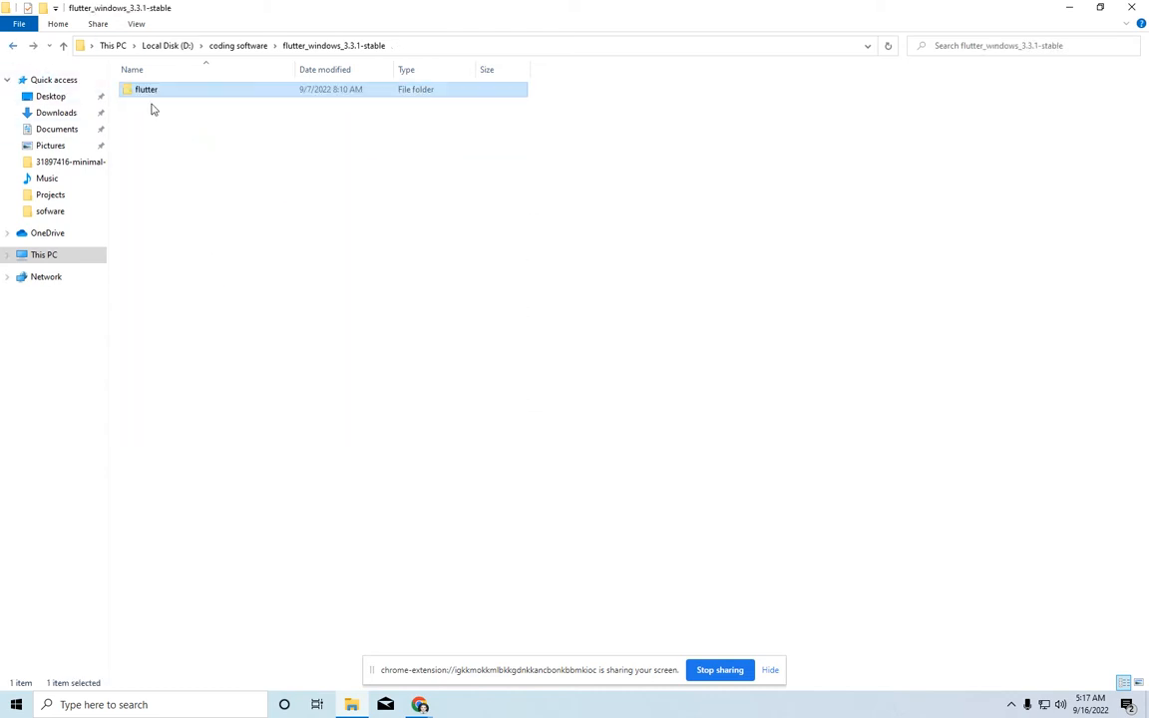
click(12, 46)
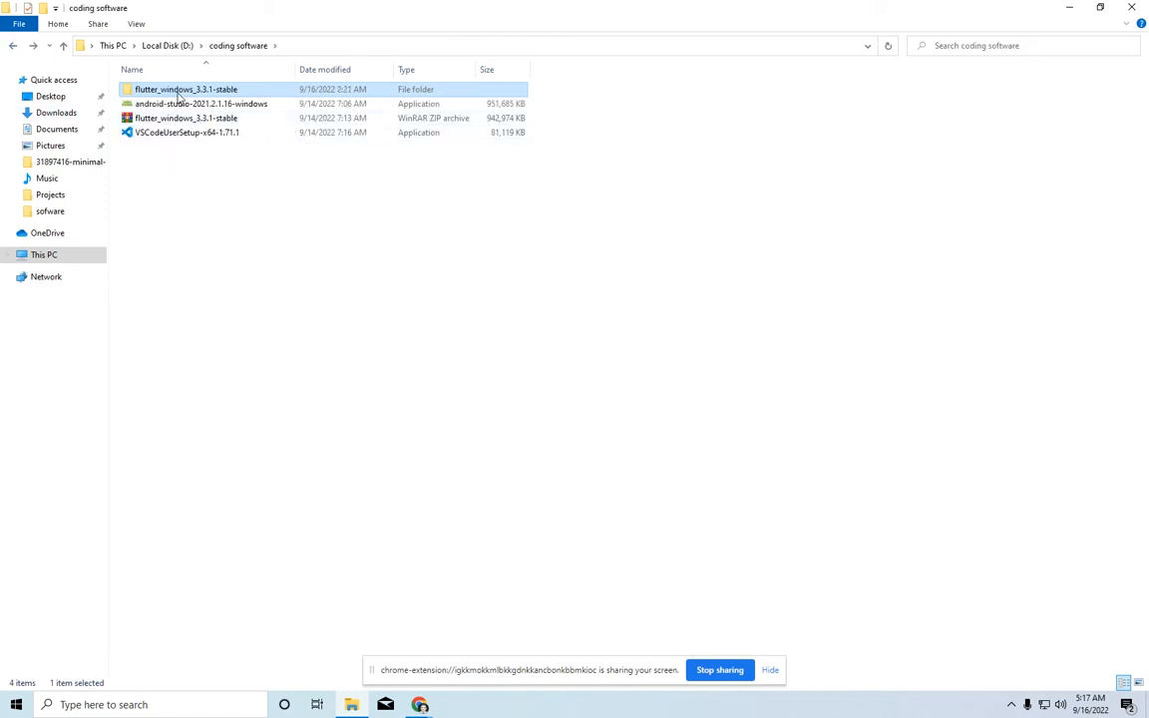
- Open flutter_windows_3.3.1-stable\flutter\bin and copy the full path of the bin folder
double_click(178, 91)
double_click(148, 92)
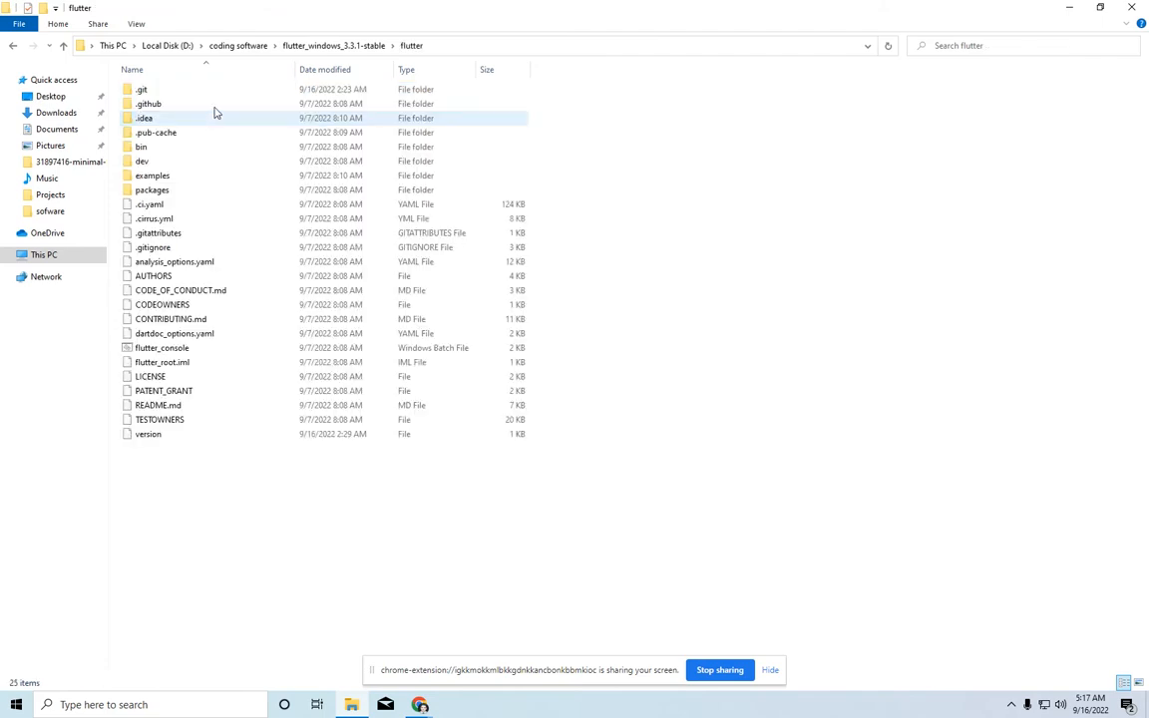
double_click(145, 148)
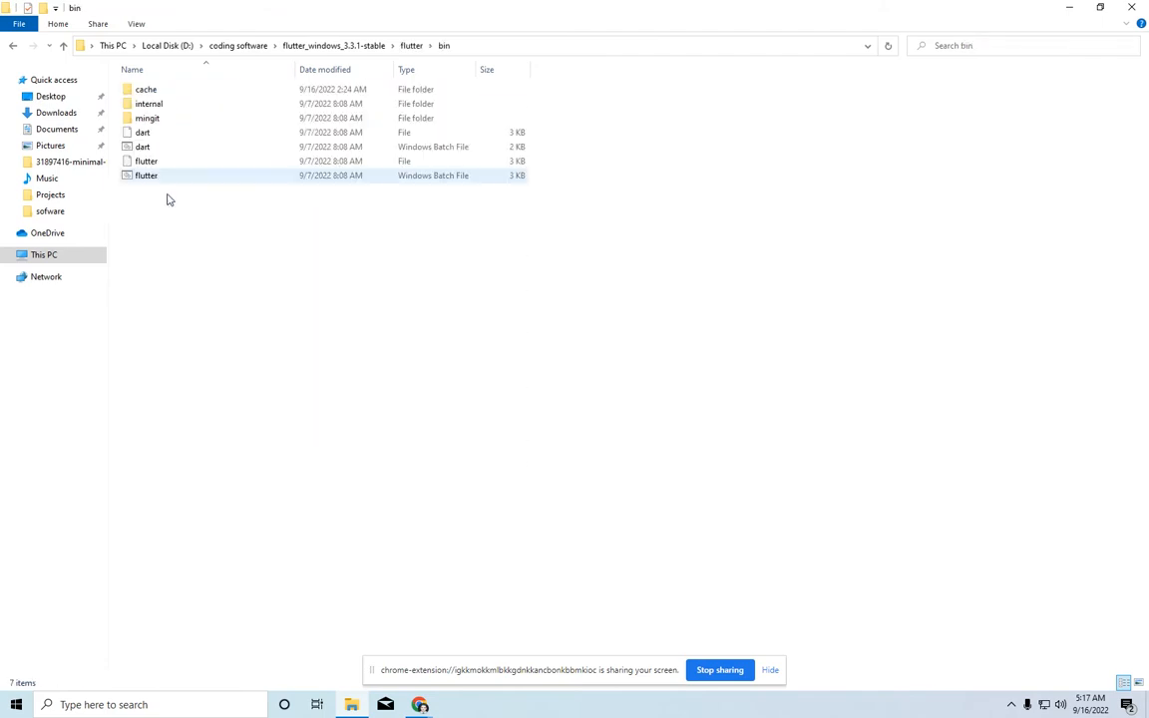
click(491, 46)
key(ctrl+c)
click(308, 428)
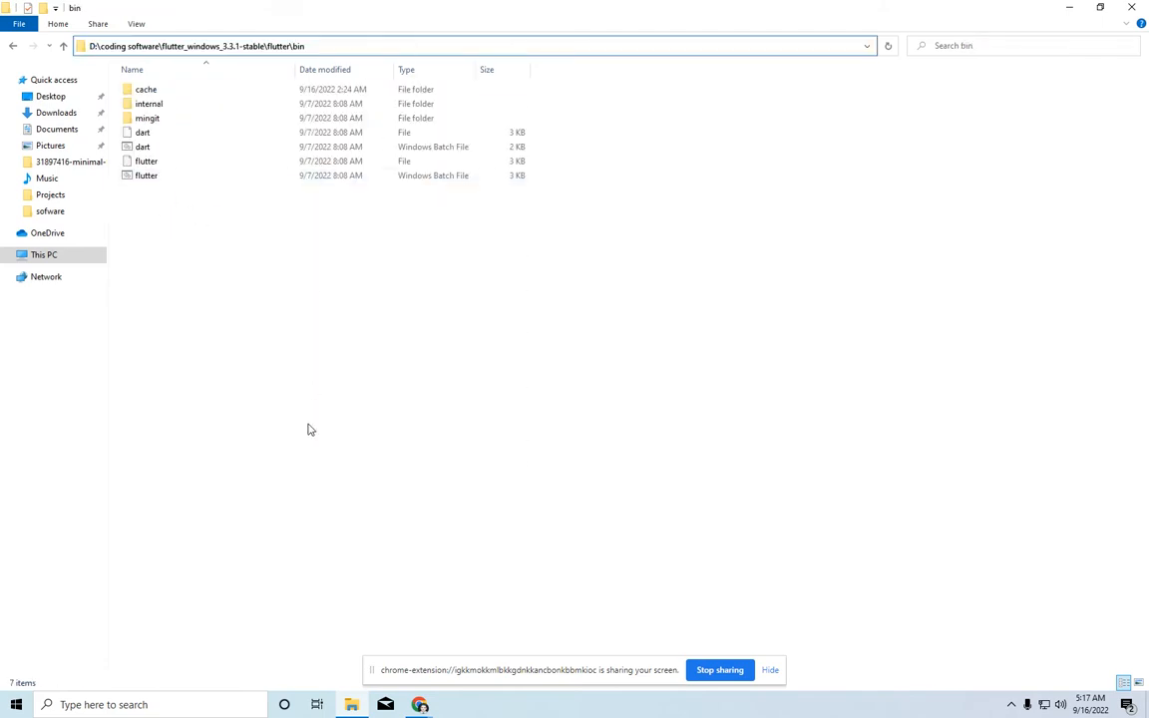
- Find and open the settings for editing the system environment variables, and move the System Properties dialog aside
click(133, 704)
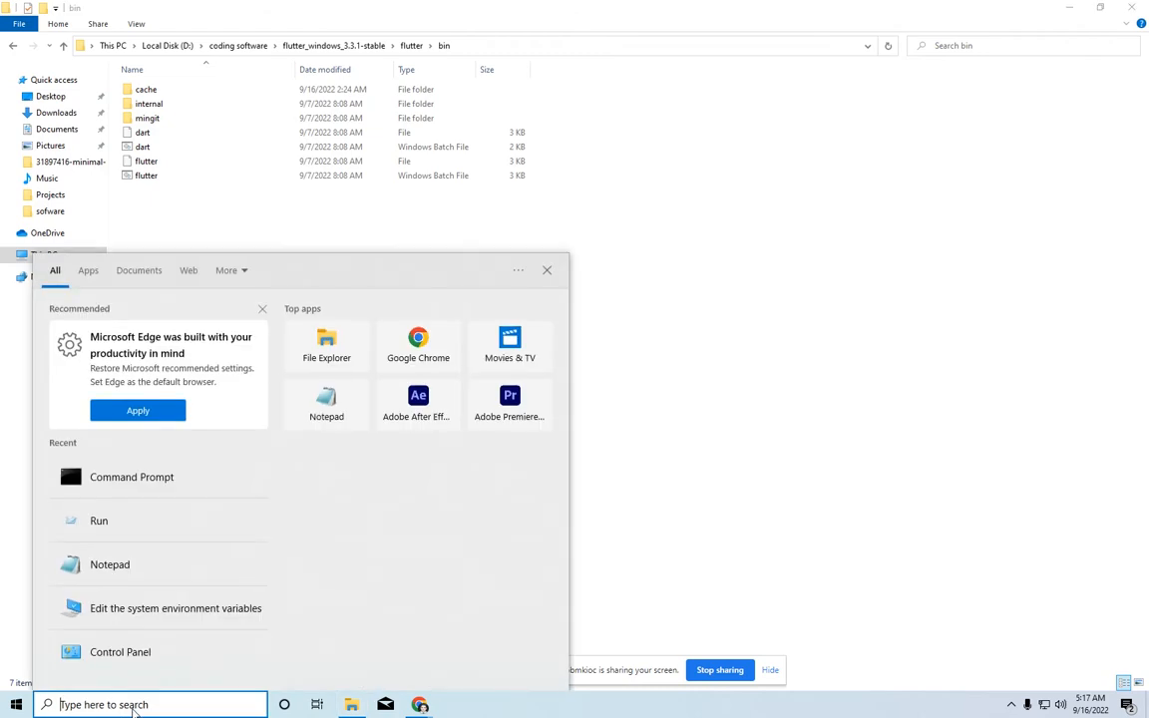
text(en)
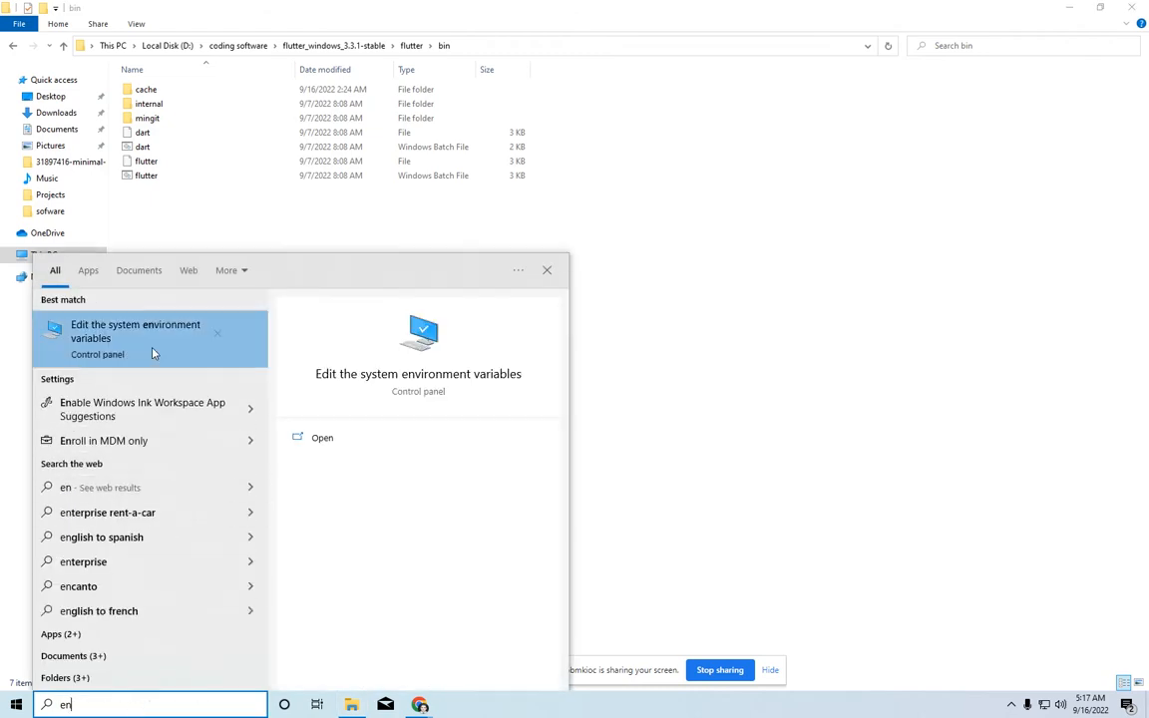
click(153, 353)
drag(223, 49, 814, 137)
- Run flutter in a new Command Prompt to check whether the command is recognized, and close the window
click(134, 704)
text(c)
key(Return)
text(flutt)
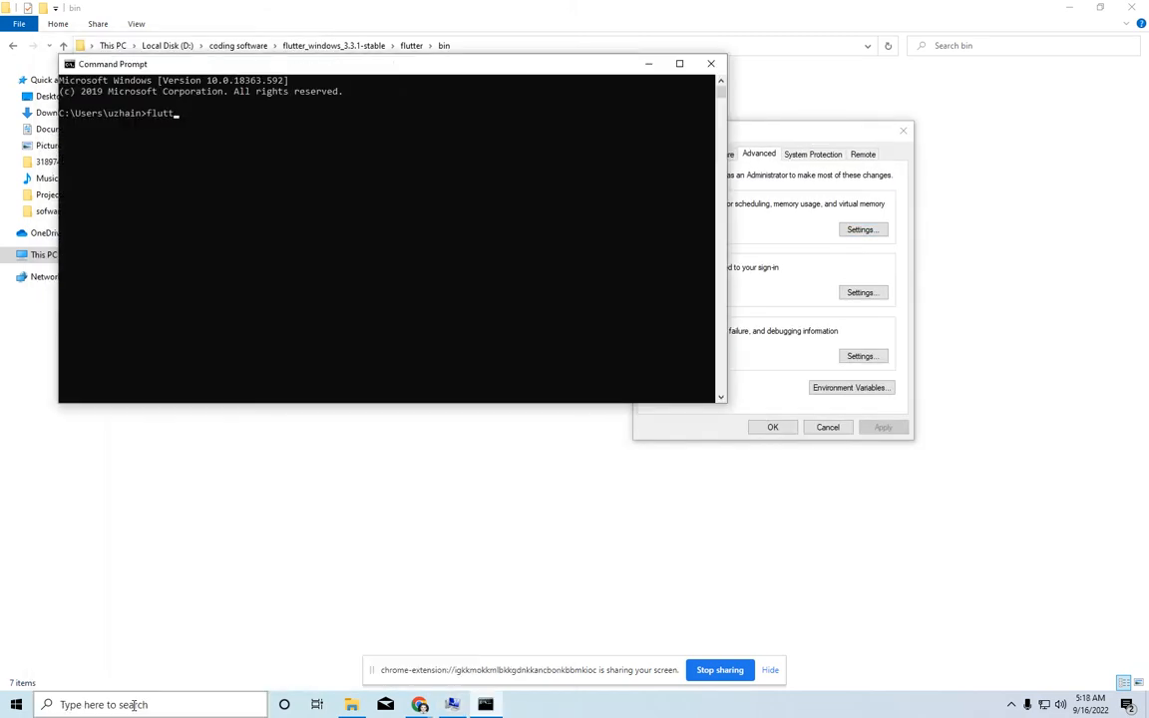
text(er)
key(Return)
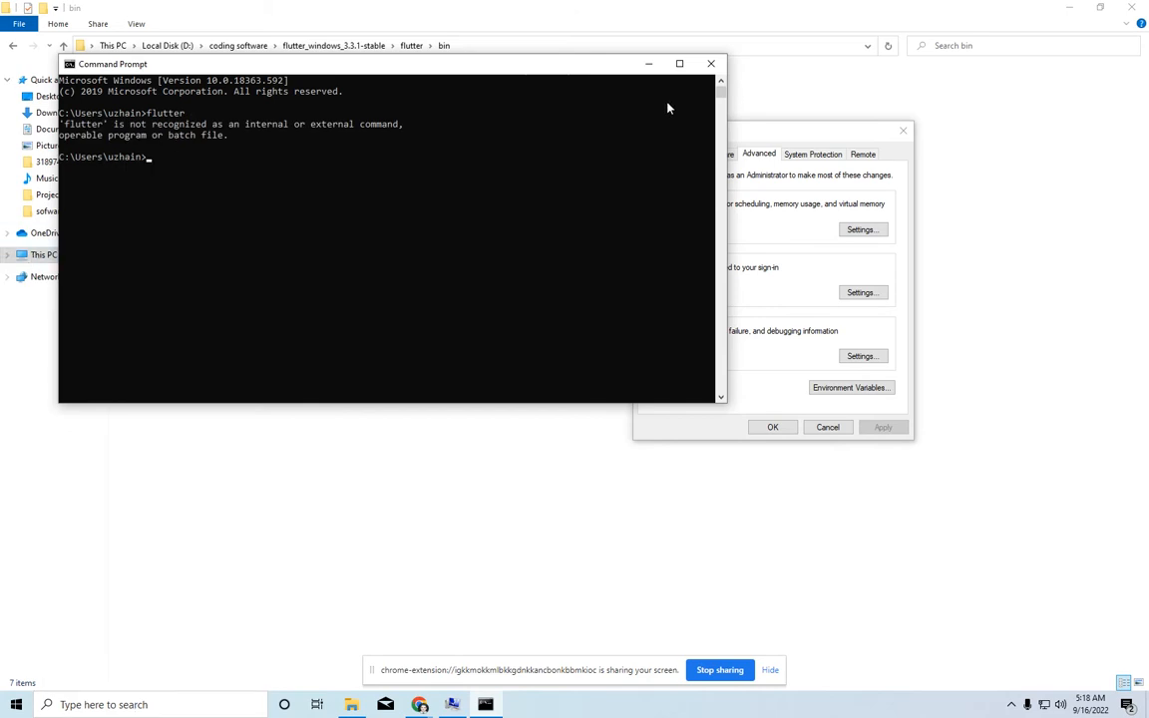
click(712, 62)
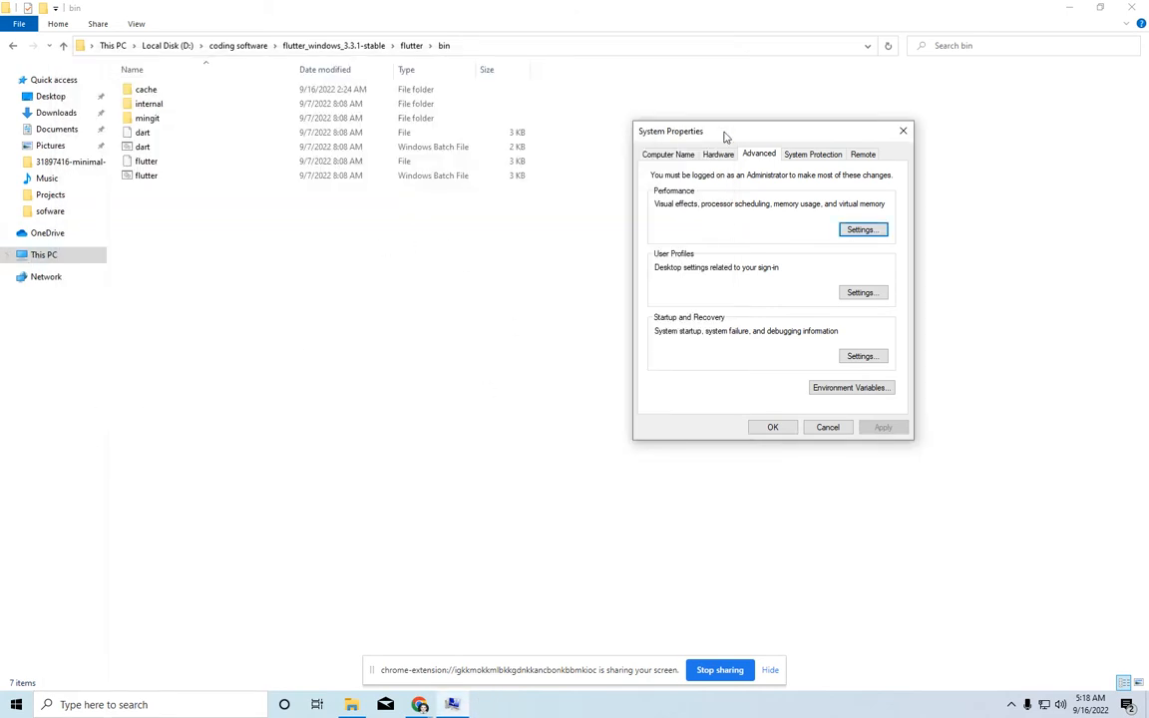
- Add D:\coding software\flutter_windows_3.3.1-stable\flutter\bin to the user Path environment variable, and confirm all open dialogs
drag(726, 135, 565, 221)
click(694, 472)
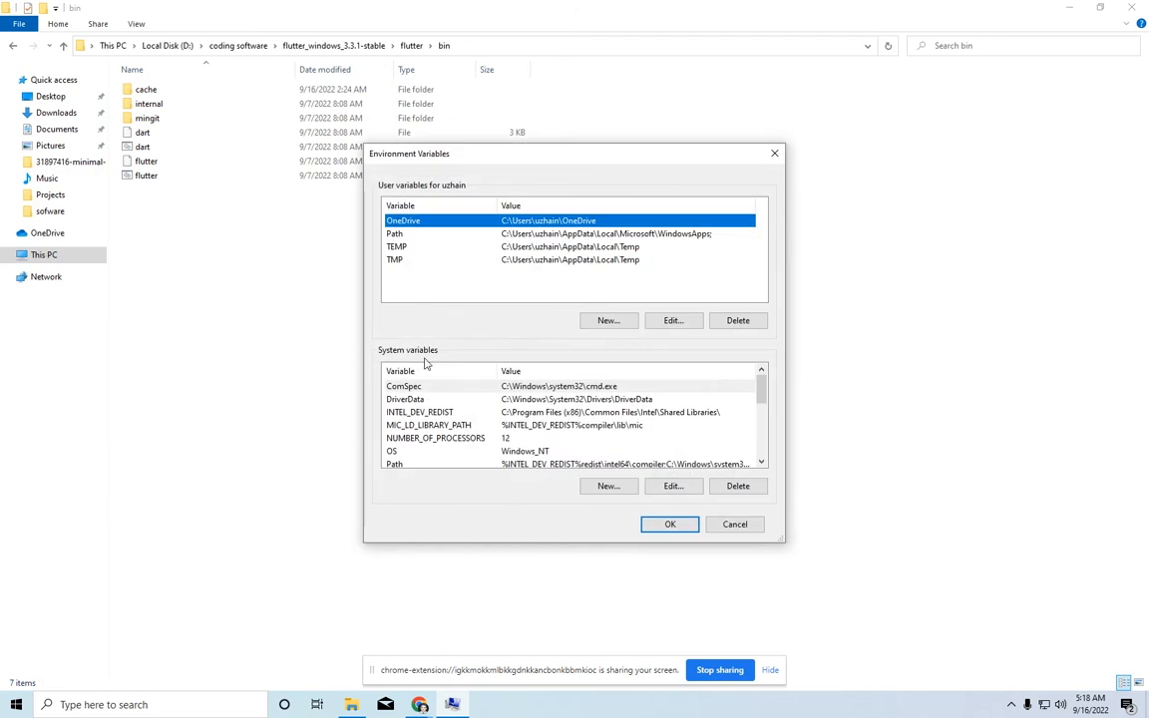
click(395, 234)
click(661, 324)
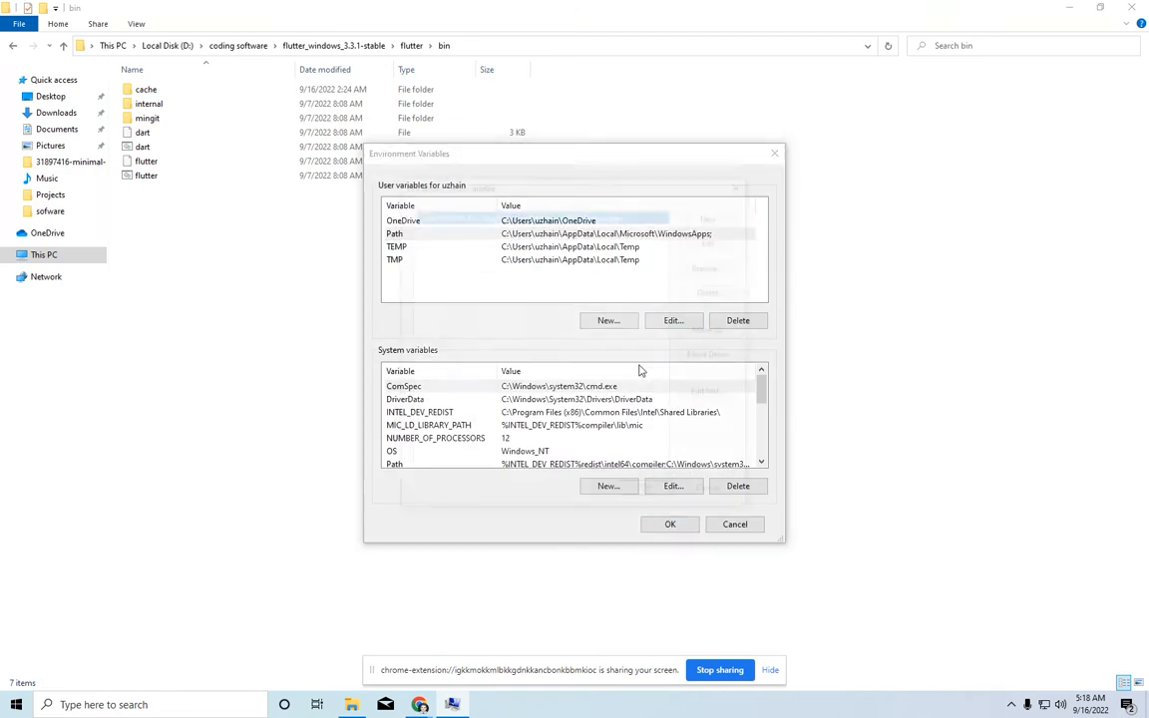
click(714, 214)
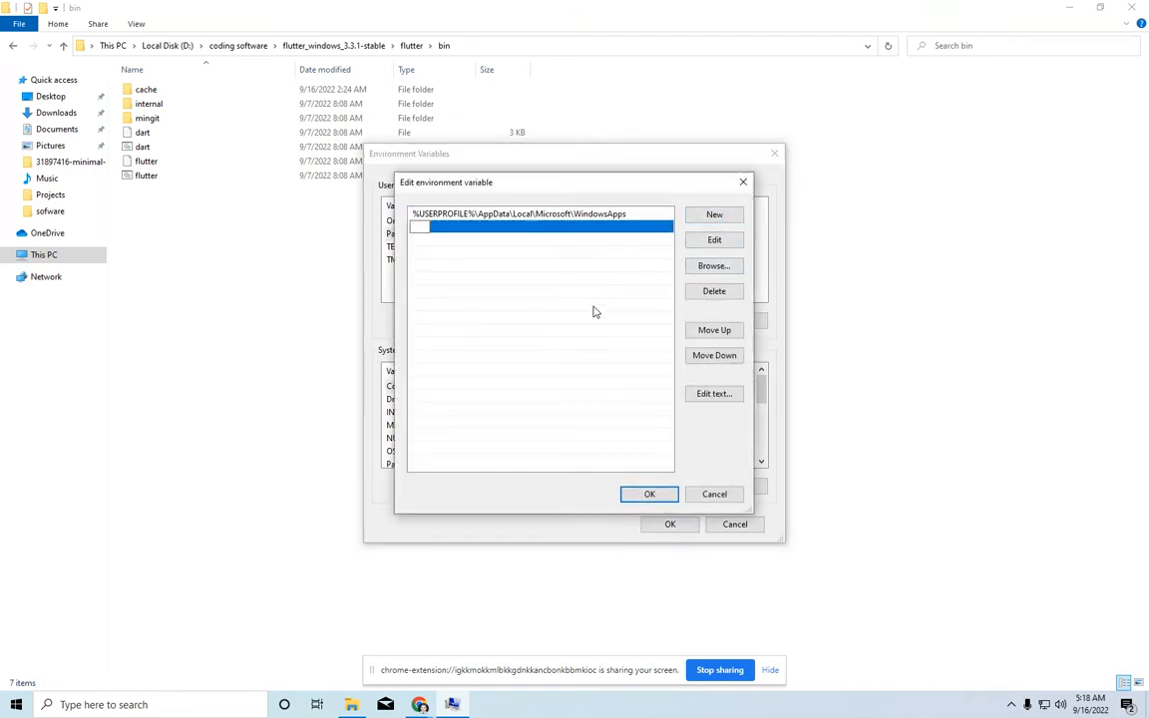
key(ctrl+v)
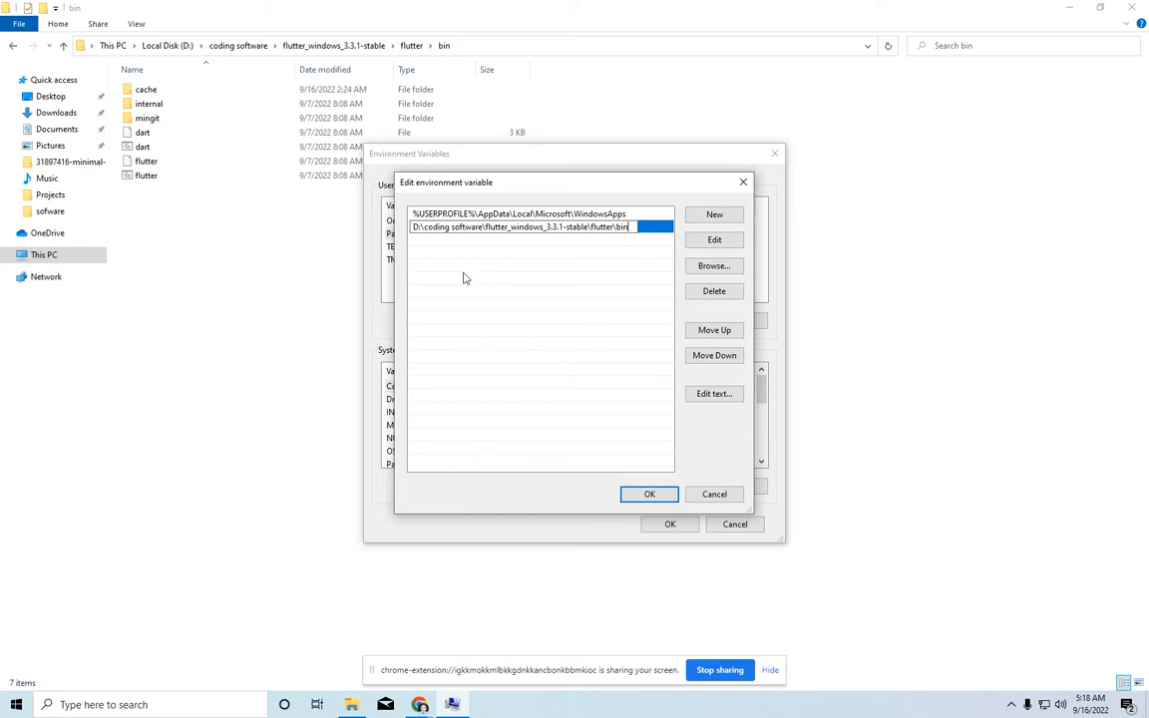
click(647, 495)
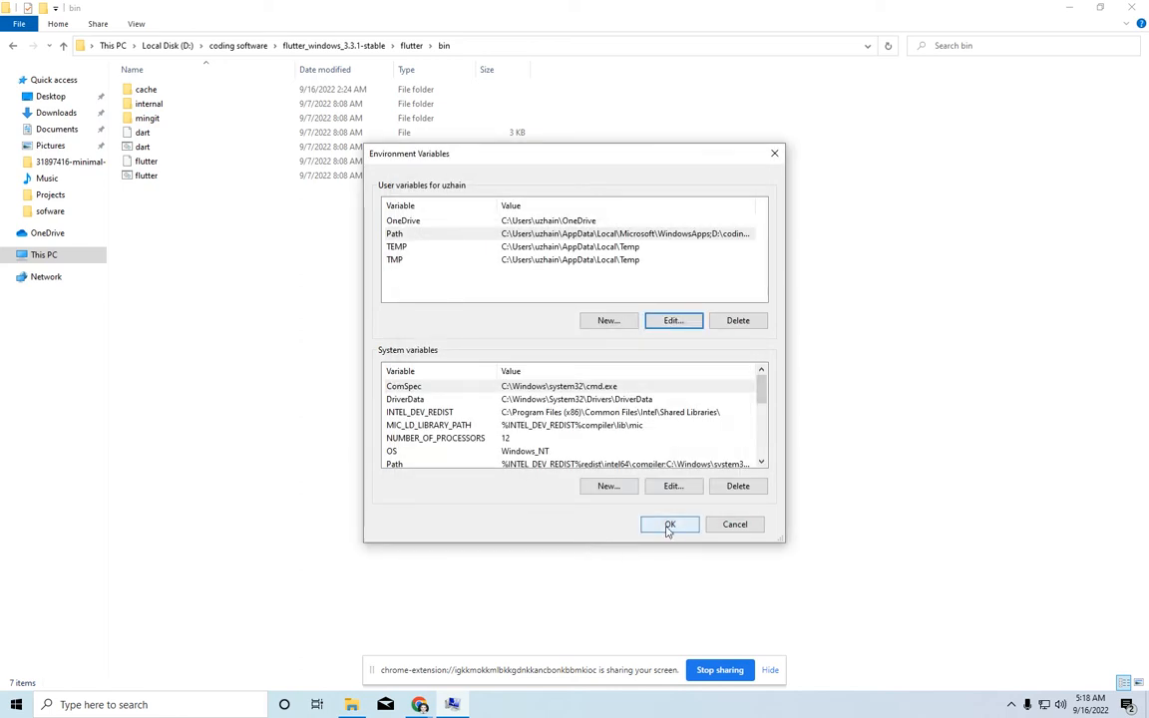
click(669, 523)
click(607, 510)
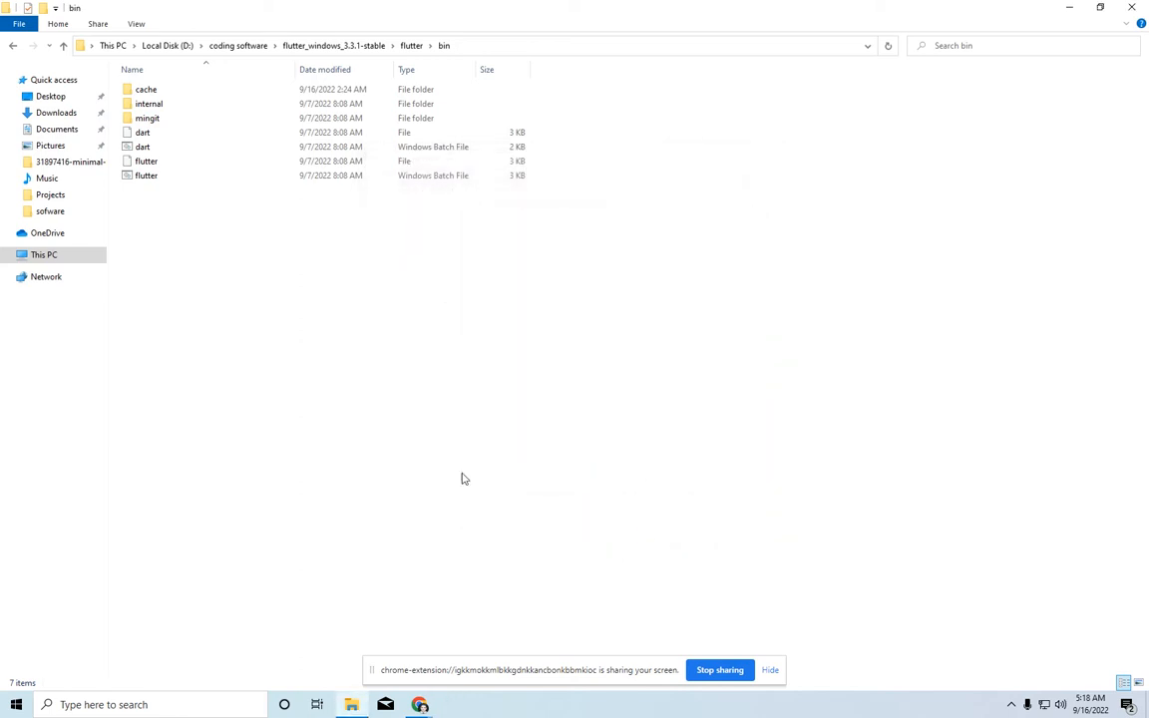
- Return from the bin folder to the coding software folder in File Explorer and refresh its listing
right_click(330, 337)
click(373, 397)
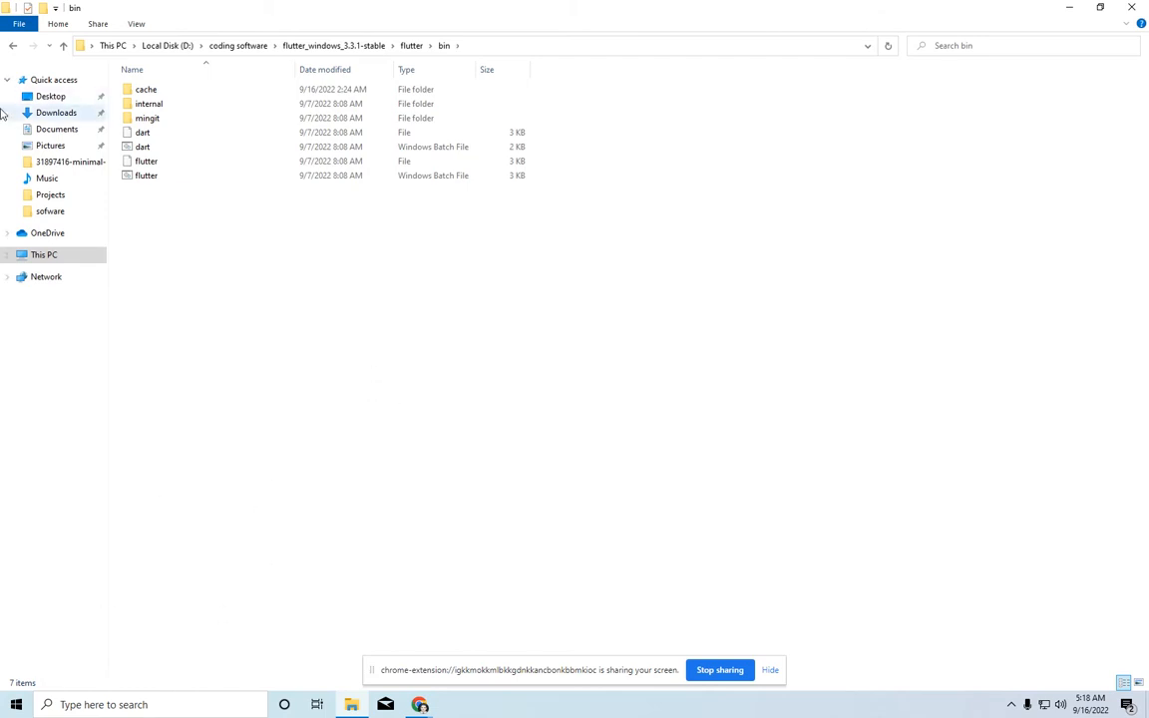
click(12, 47)
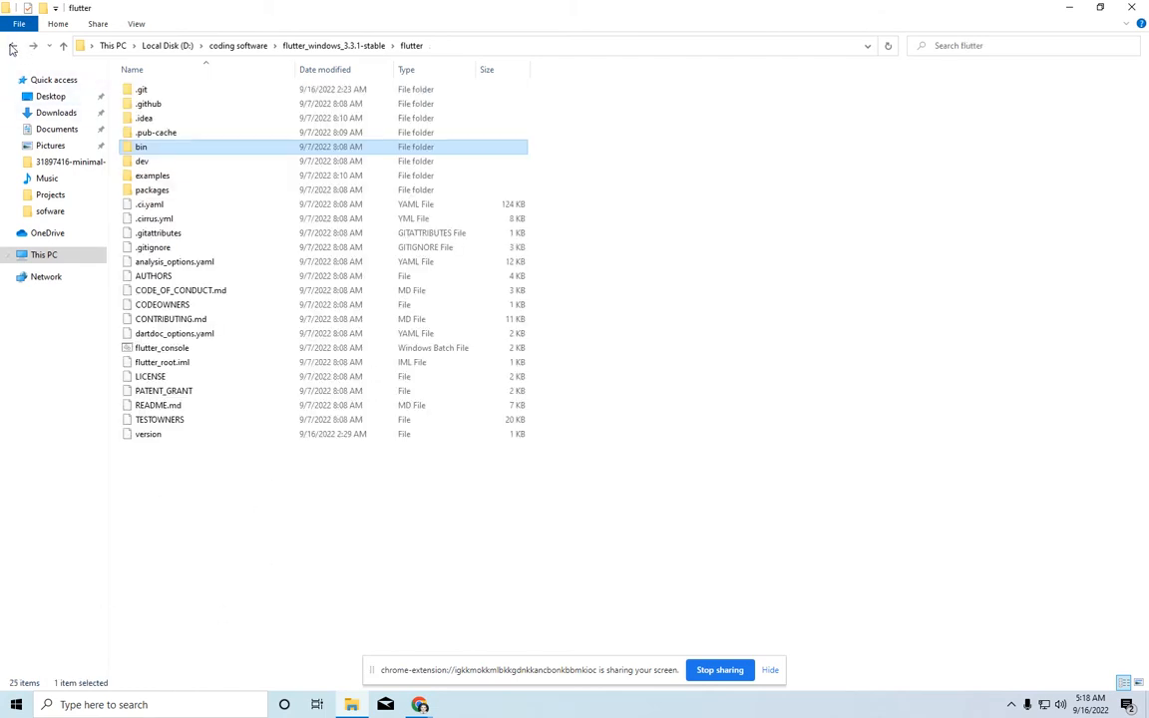
click(12, 47)
click(12, 46)
right_click(254, 249)
click(294, 301)
- Run flutter in a new Command Prompt and review its usage output from the beginning
click(154, 705)
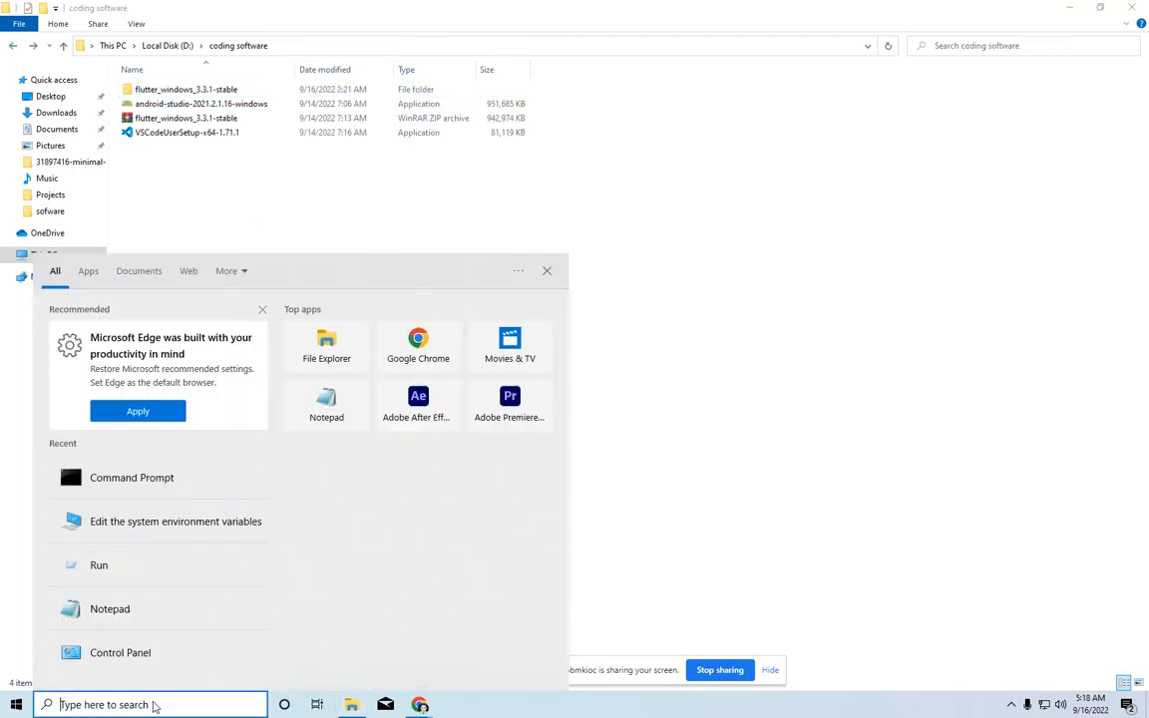
text(cmd)
key(Return)
text(flutt)
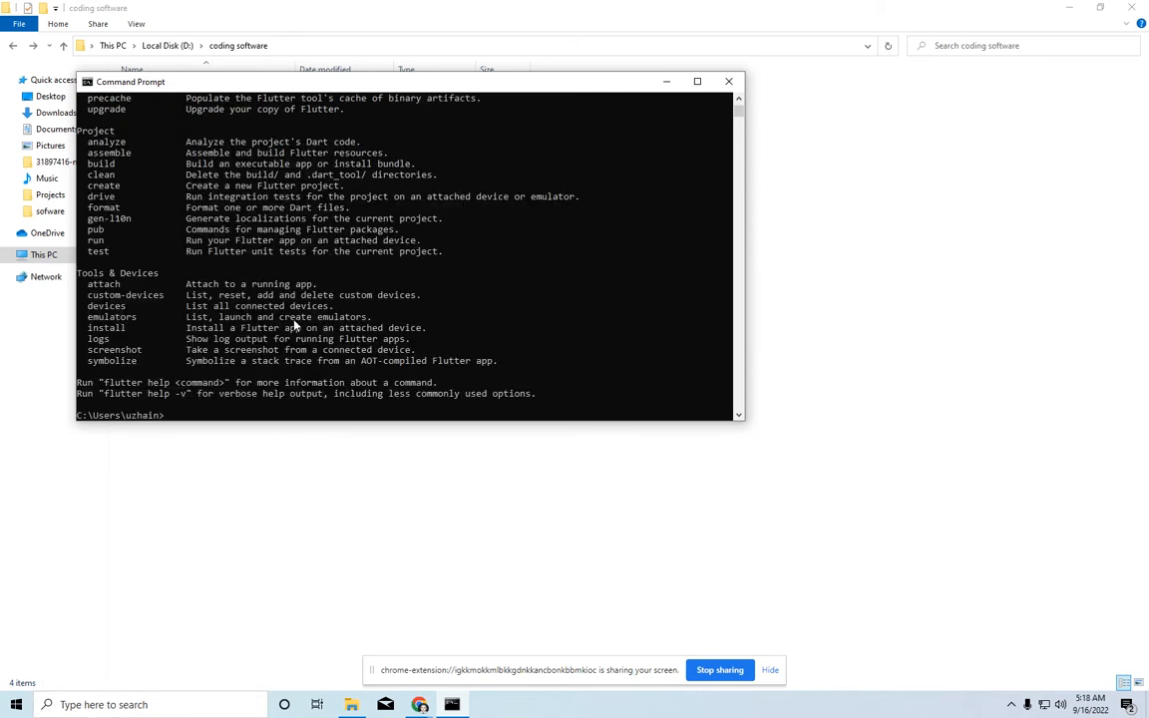
scroll(291, 325, up, 15)
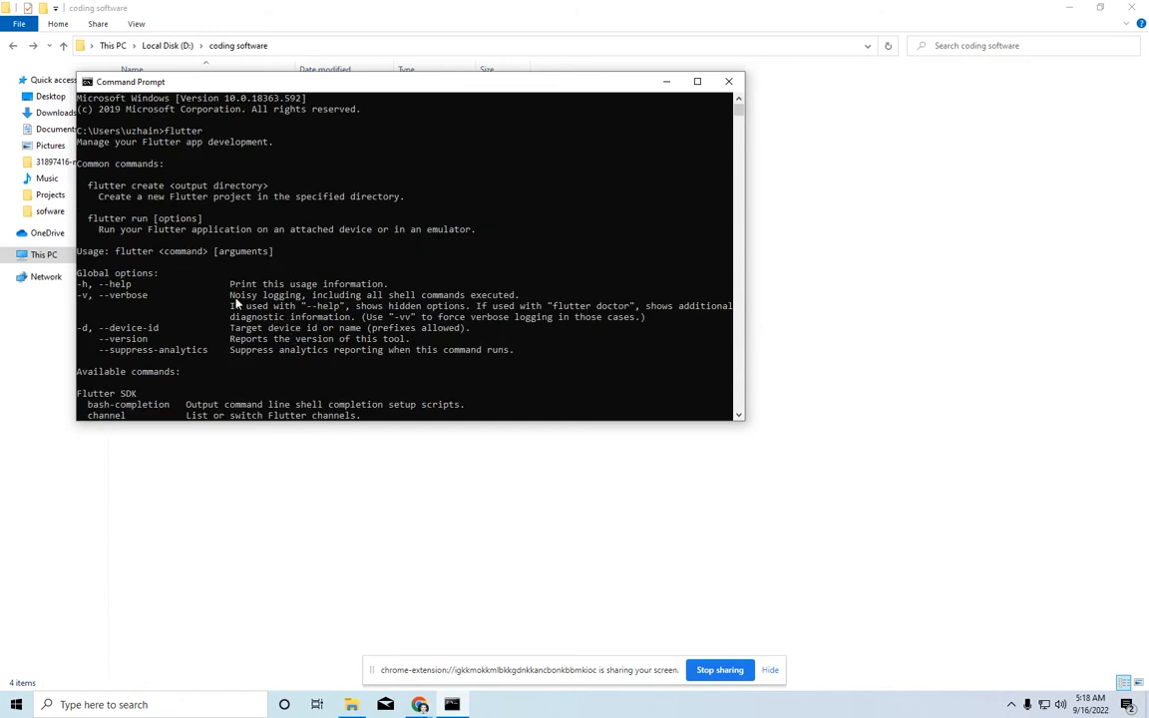
- Run flutter doctor to check the development setup, and close the Command Prompt
scroll(200, 301, down, 15)
scroll(212, 310, up, 3)
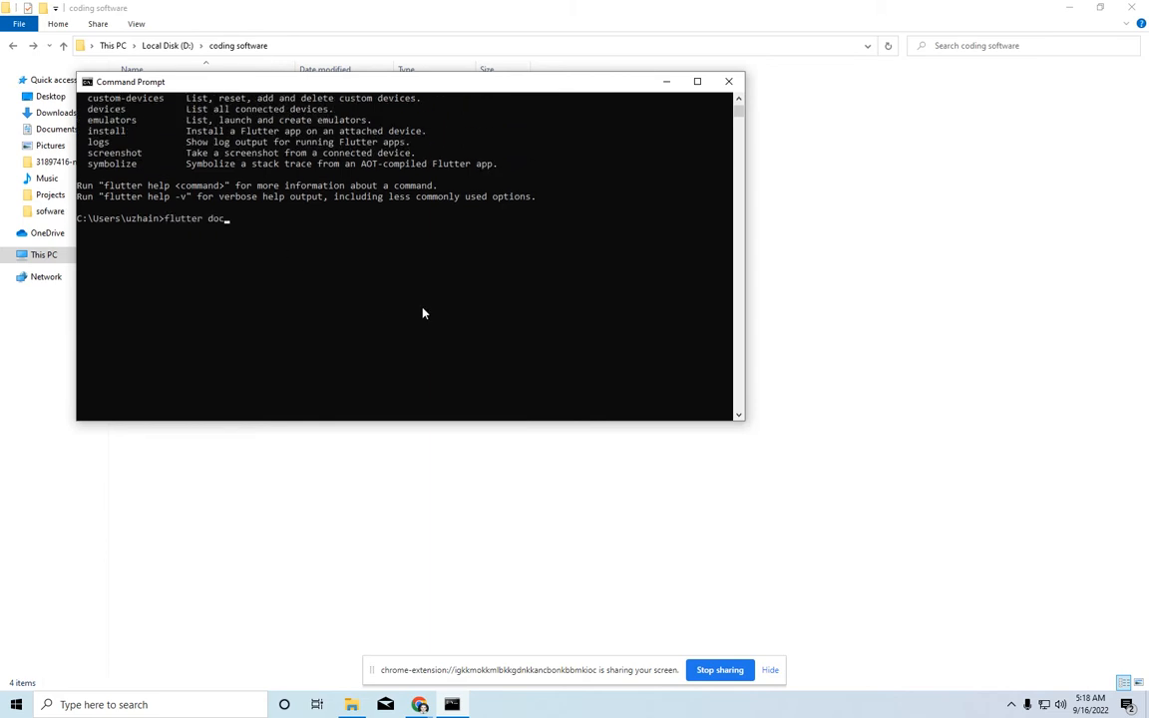
key(Return)
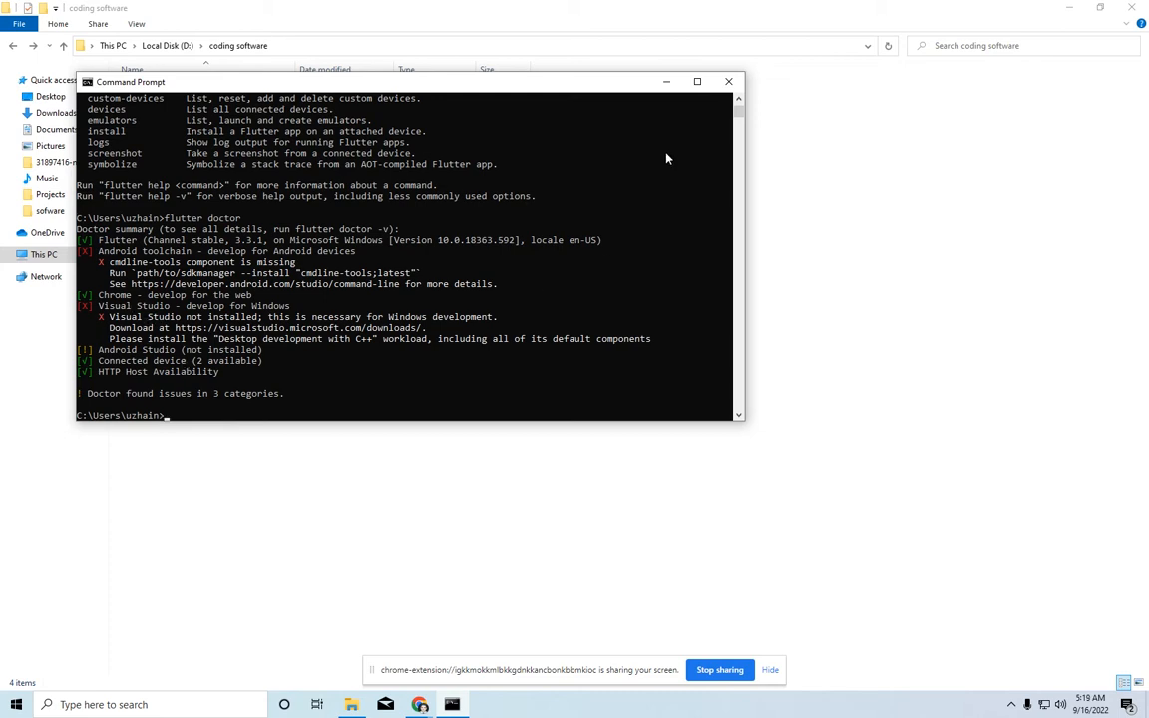
click(728, 81)
- Refresh the coding software folder and launch the VSCodeUserSetup-x64-1.71.1 installer
right_click(288, 312)
click(318, 366)
double_click(181, 133)
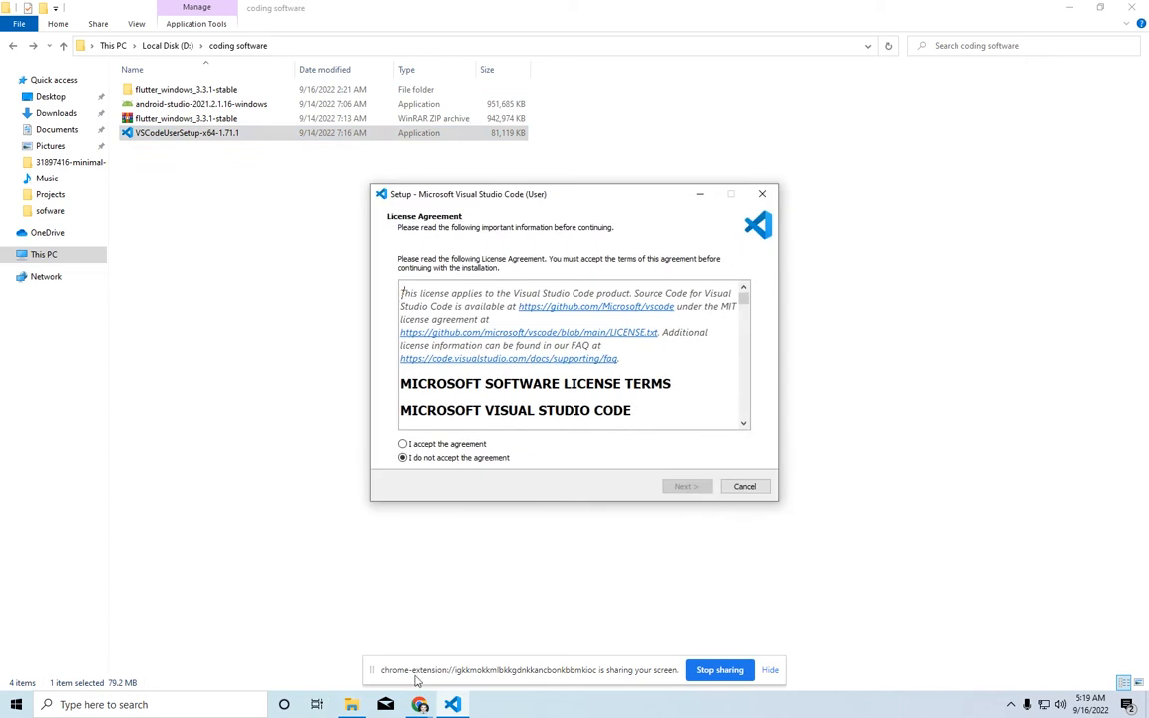
- Switch to the Chrome window with the Flutter SDK search and search Google for "vs code download"
click(419, 704)
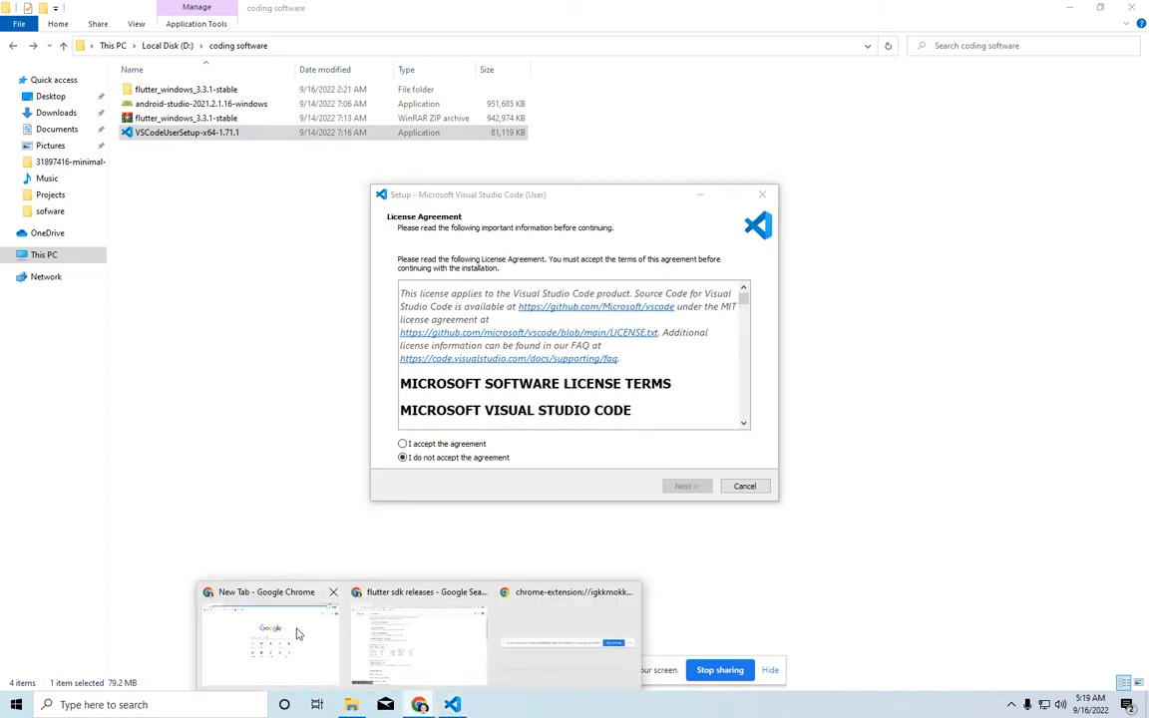
click(320, 639)
mouse_move(419, 705)
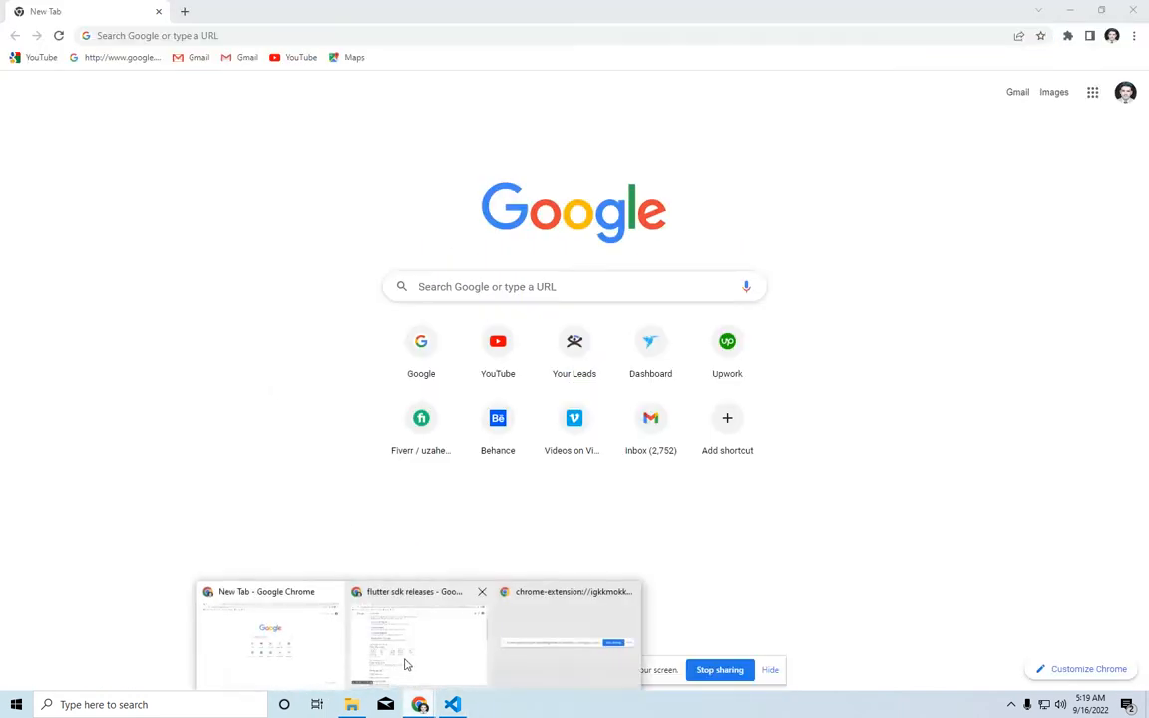
click(405, 665)
click(256, 88)
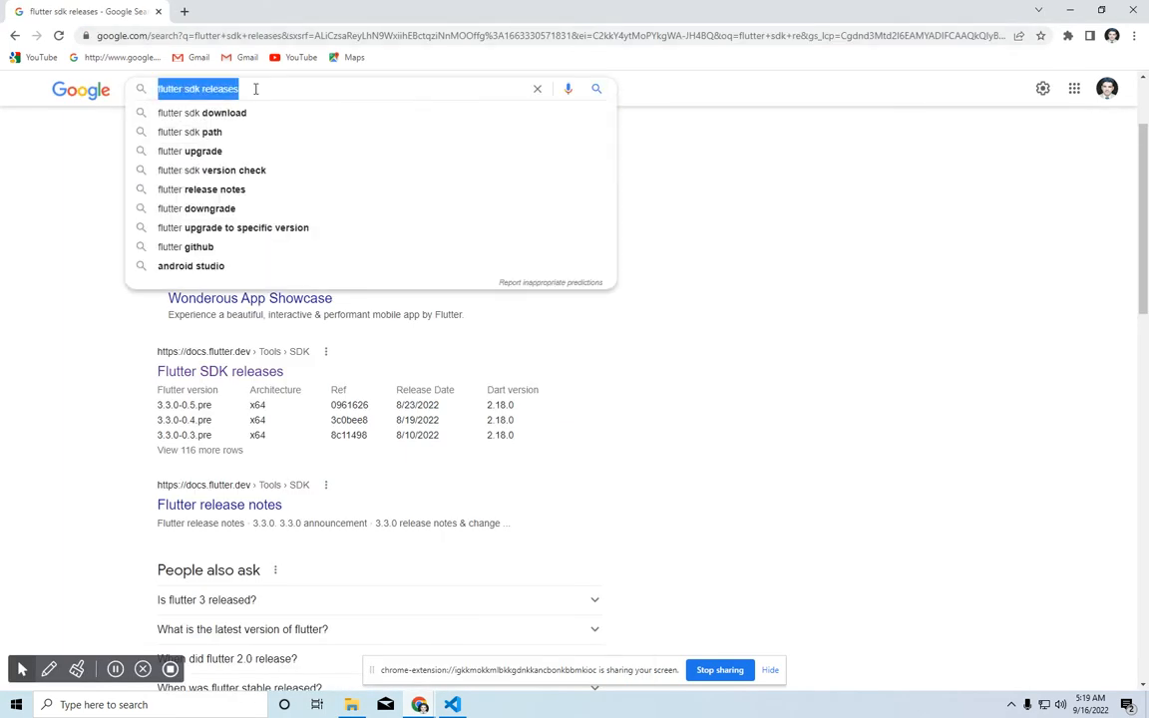
text(vs)
key(Down)
key(Return)
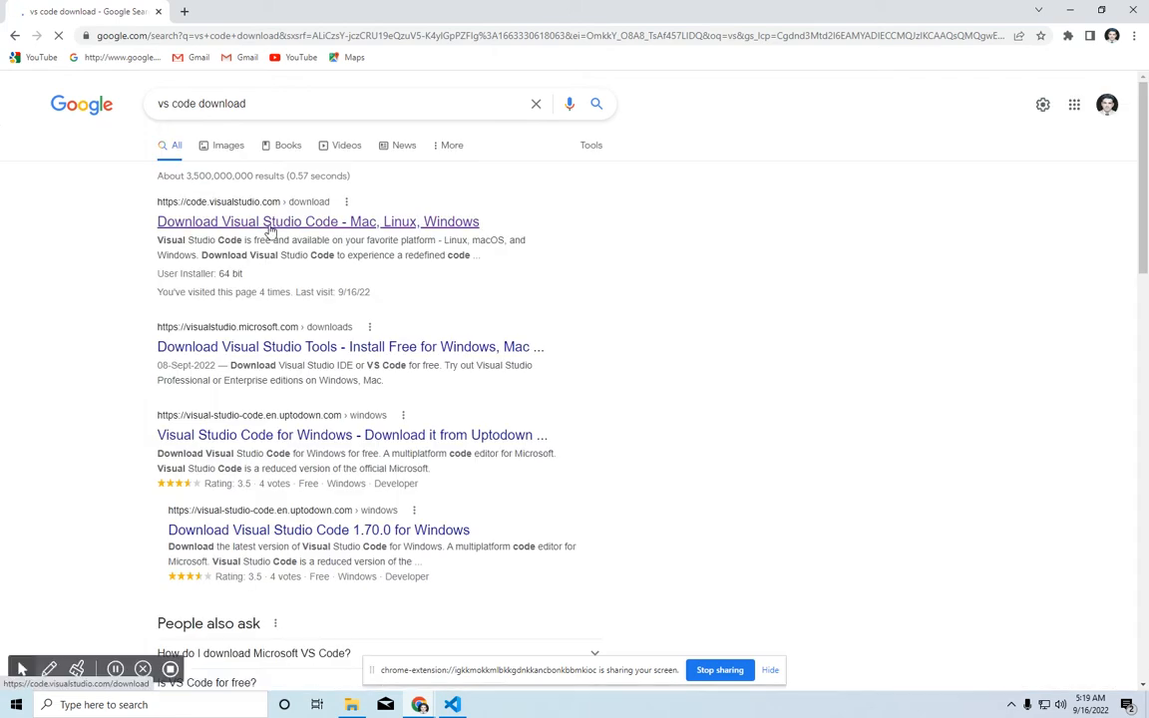
- Open the Download Visual Studio Code page in a new tab, look at the Windows installer options, and close the tab
right_click(265, 223)
click(289, 234)
key(ctrl+Tab)
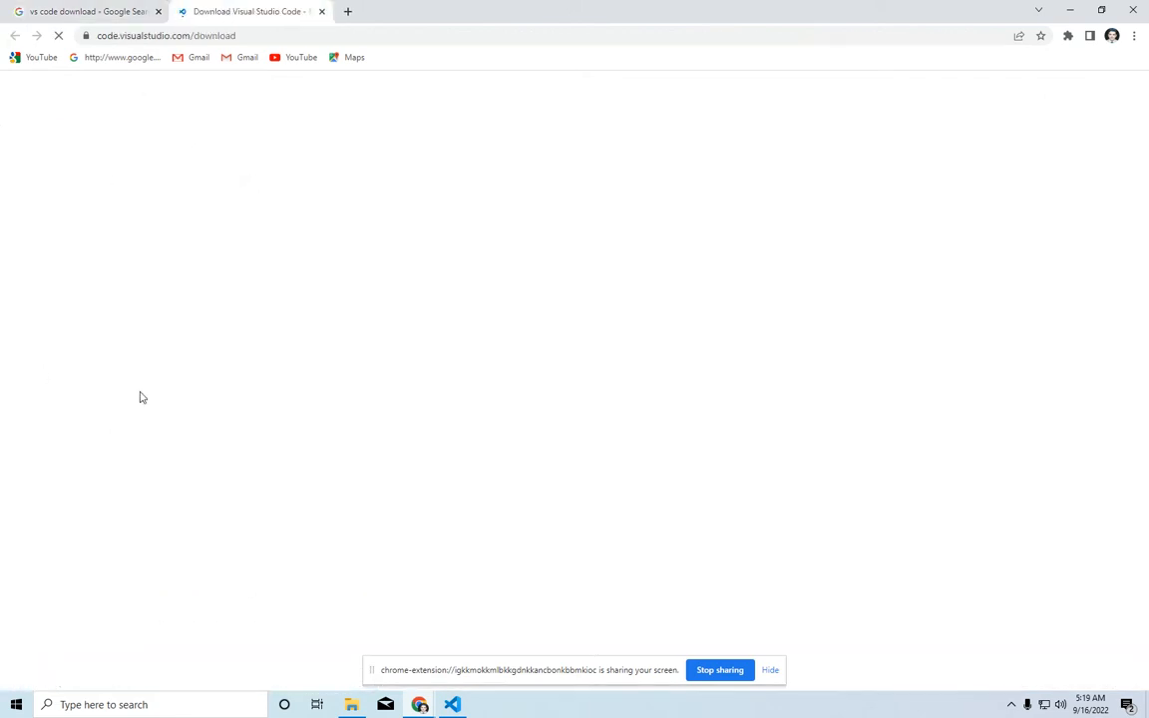
scroll(364, 381, down, 2)
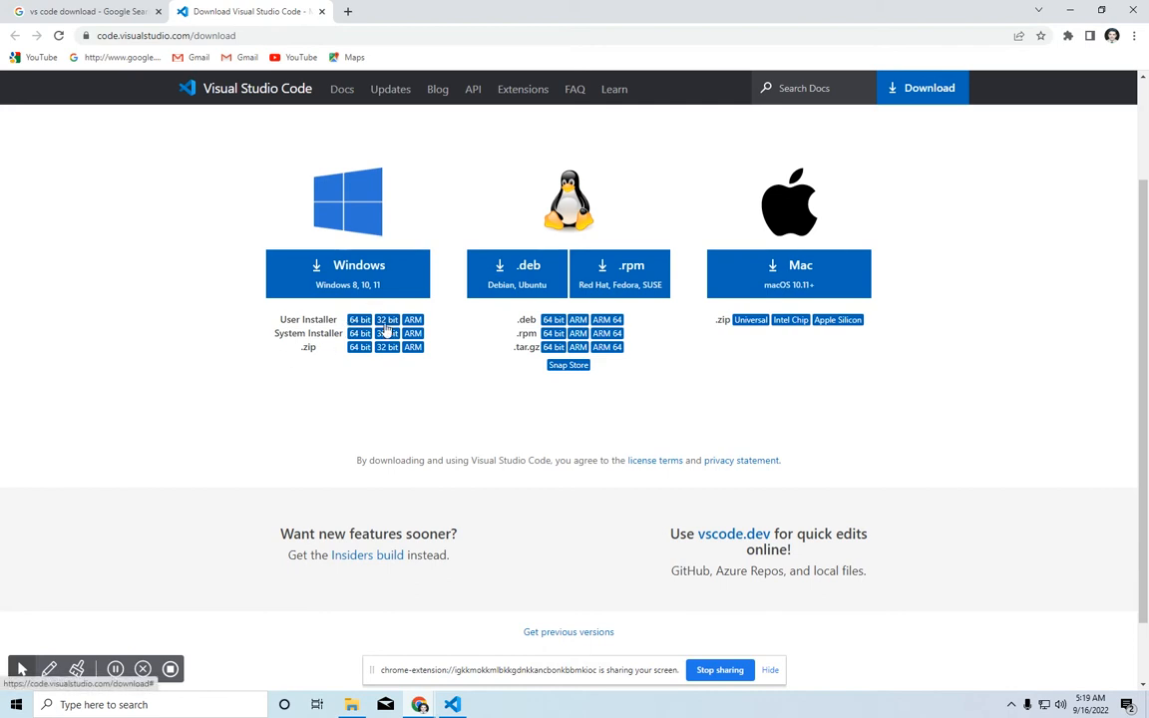
click(321, 11)
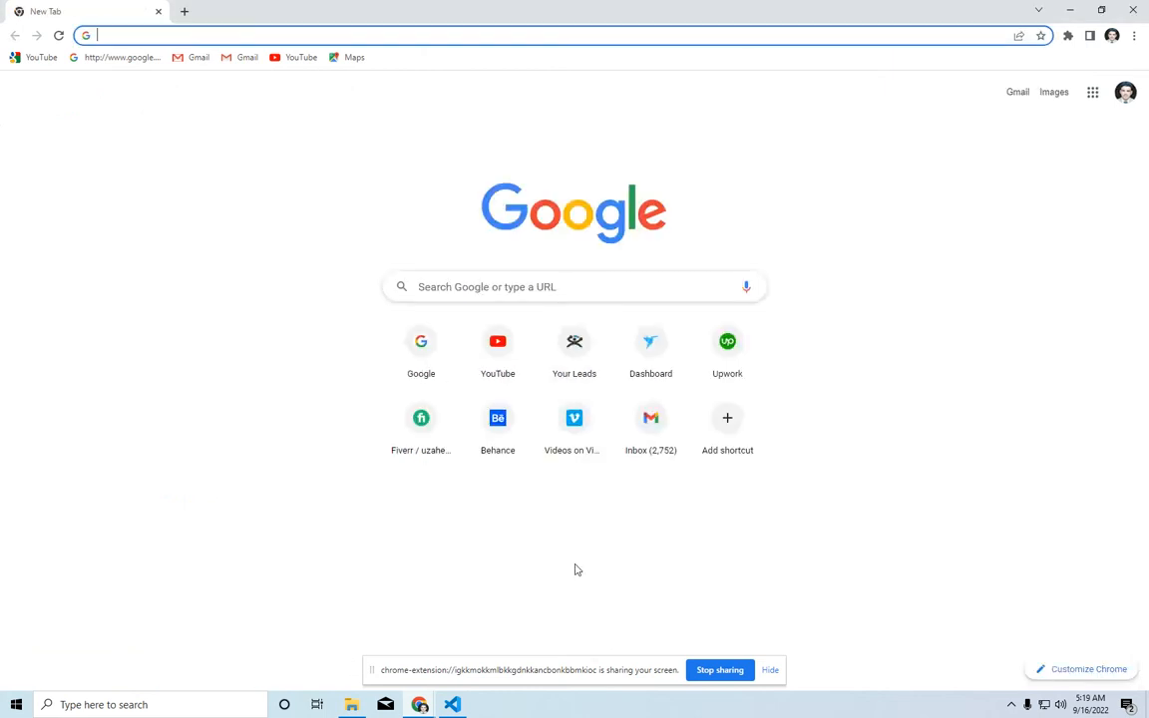
- Return to the Visual Studio Code setup, accept the license agreement, keep the default folders and tasks, and start the installation
click(459, 707)
click(431, 444)
click(675, 489)
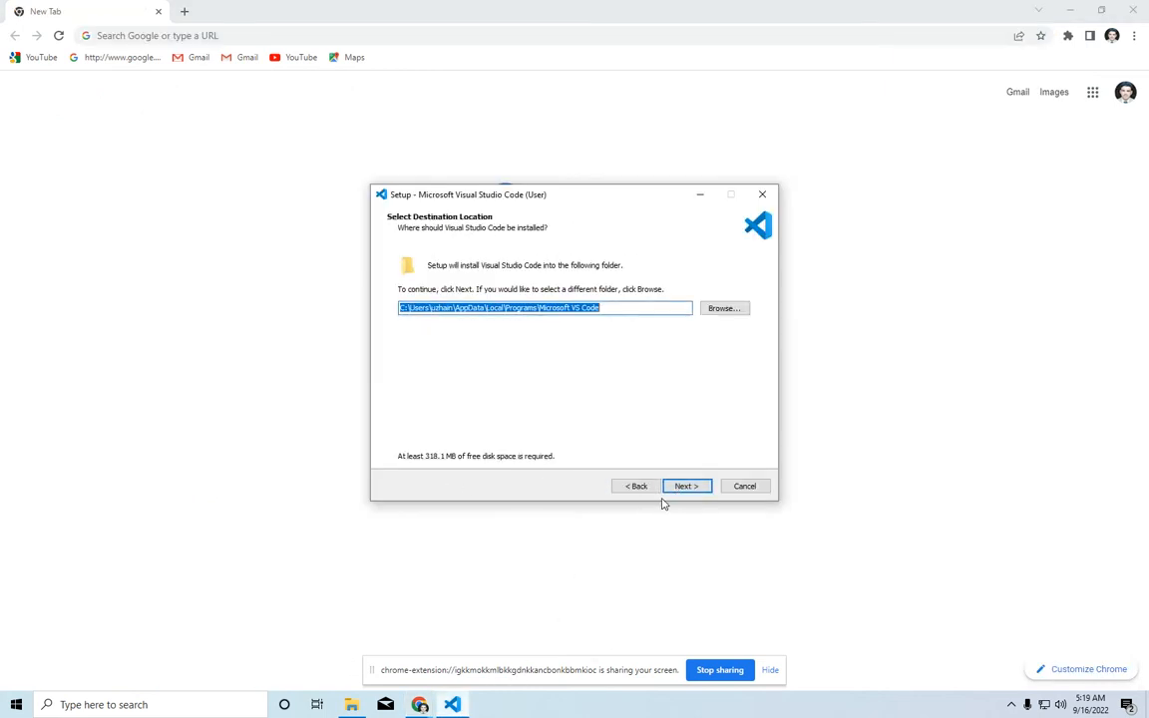
click(686, 487)
click(687, 487)
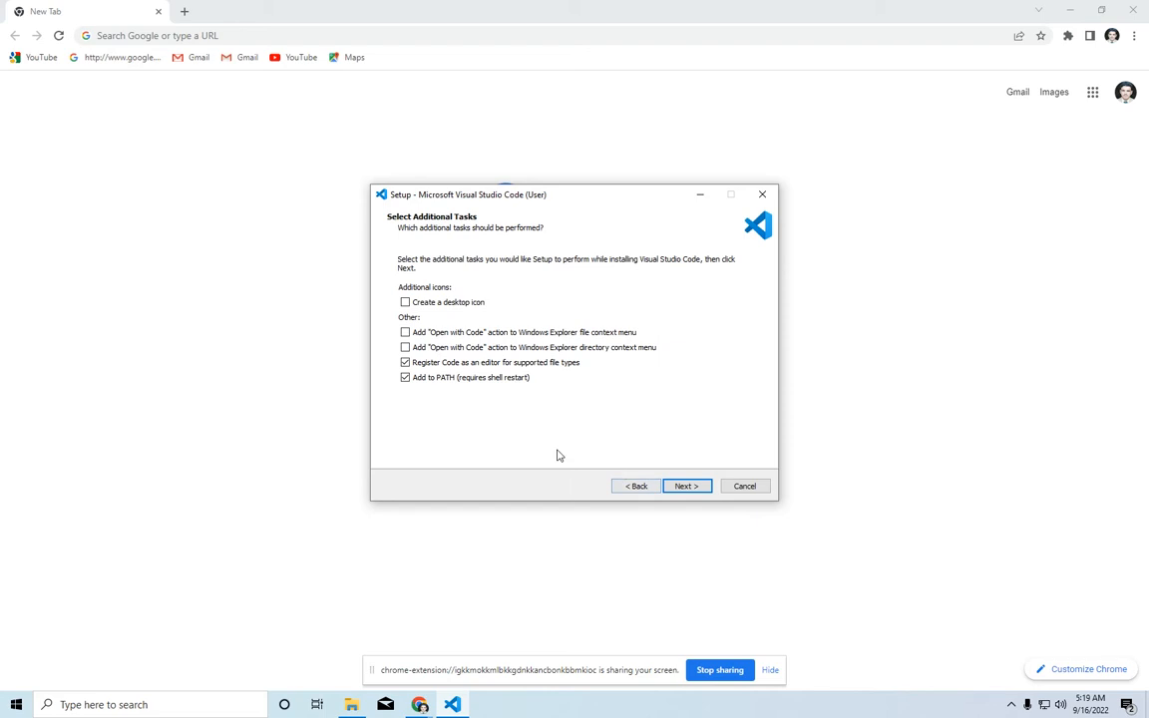
click(688, 487)
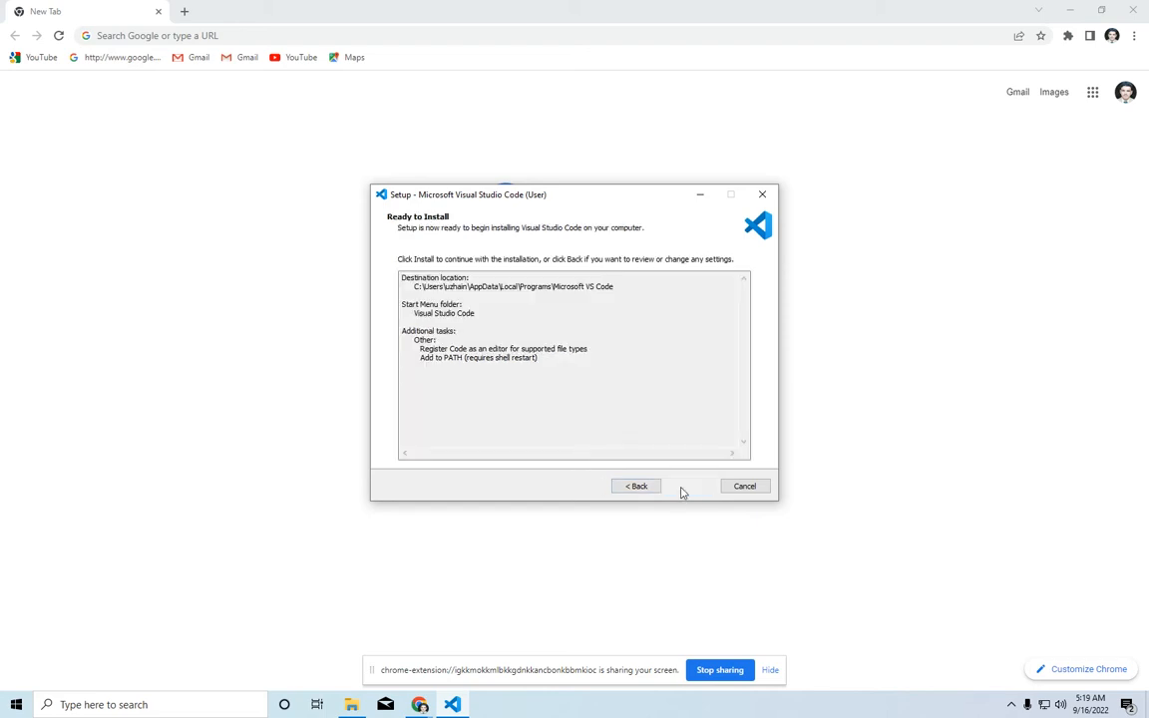
click(683, 489)
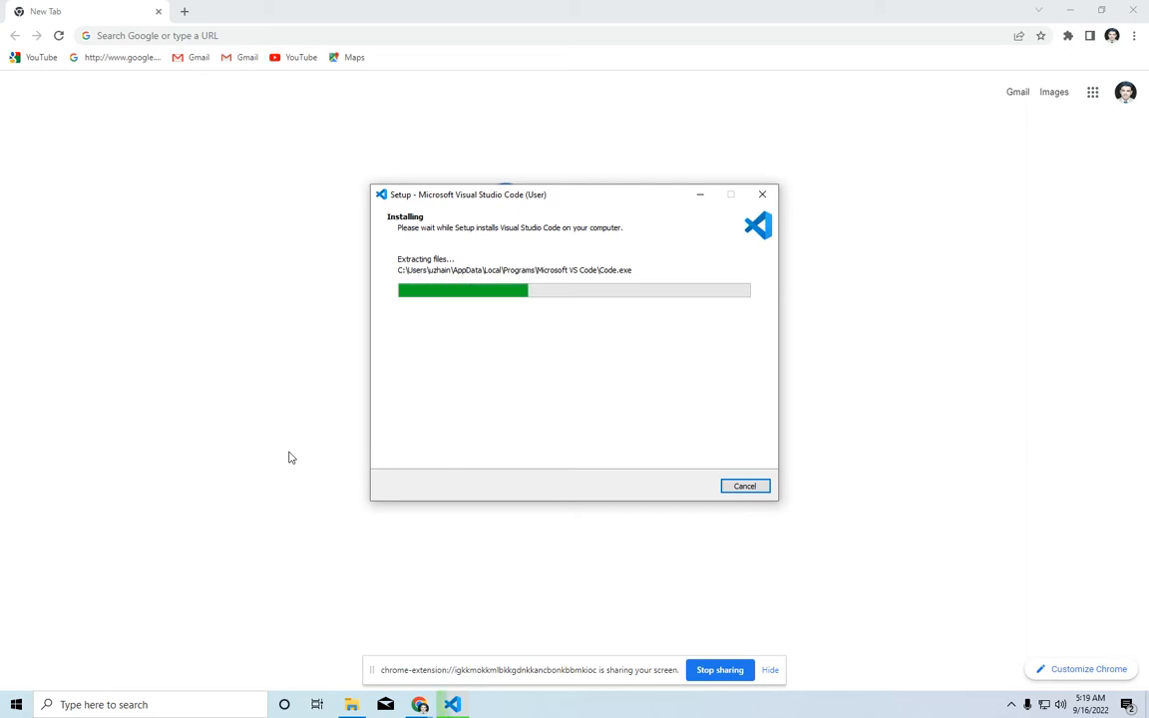
click(419, 704)
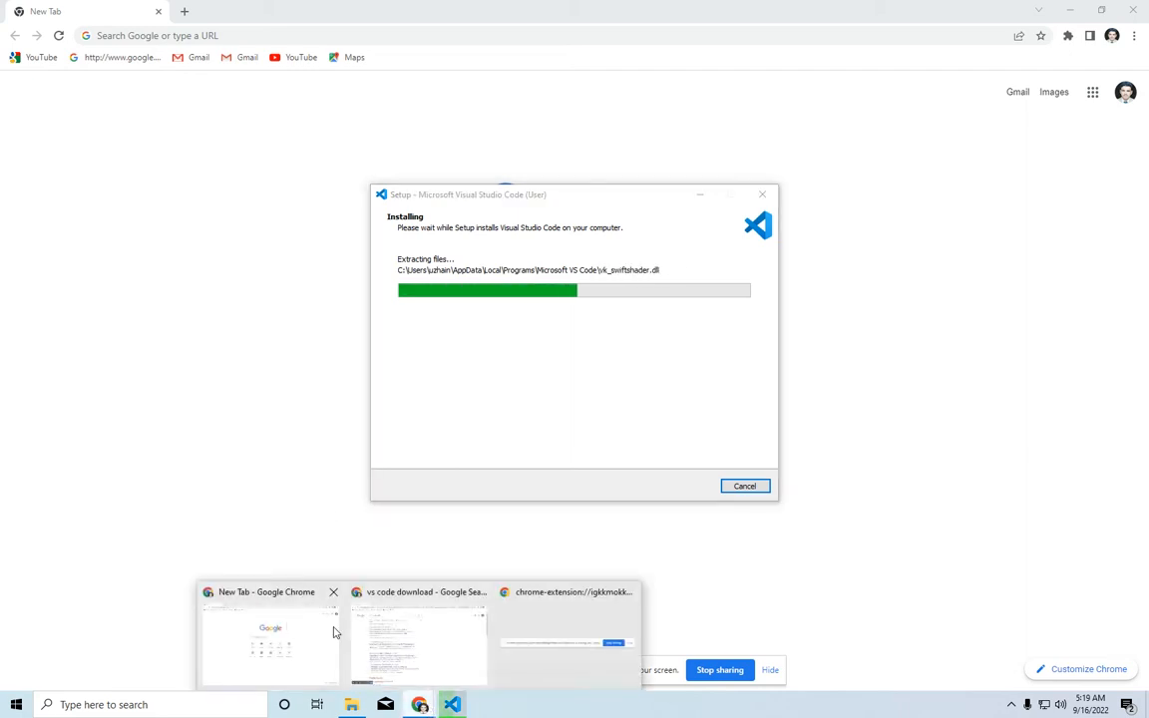
click(375, 630)
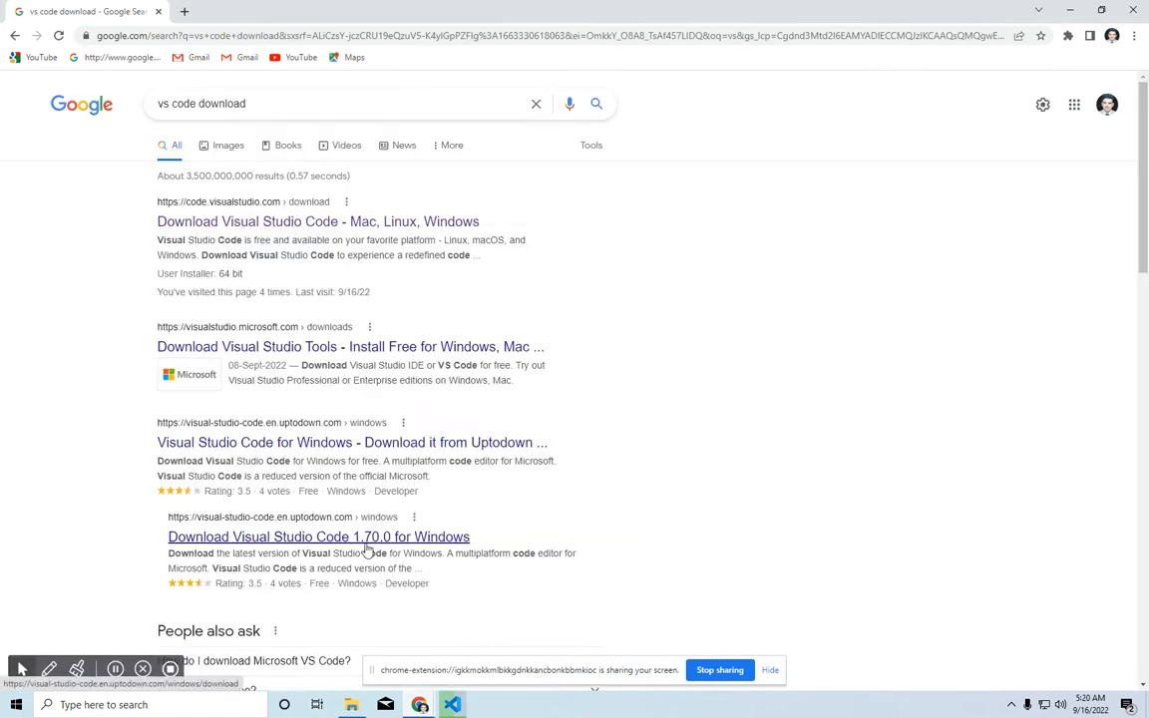
- Finish the Visual Studio Code setup wizard and switch to the Chrome window with the "vs code download" results
click(459, 707)
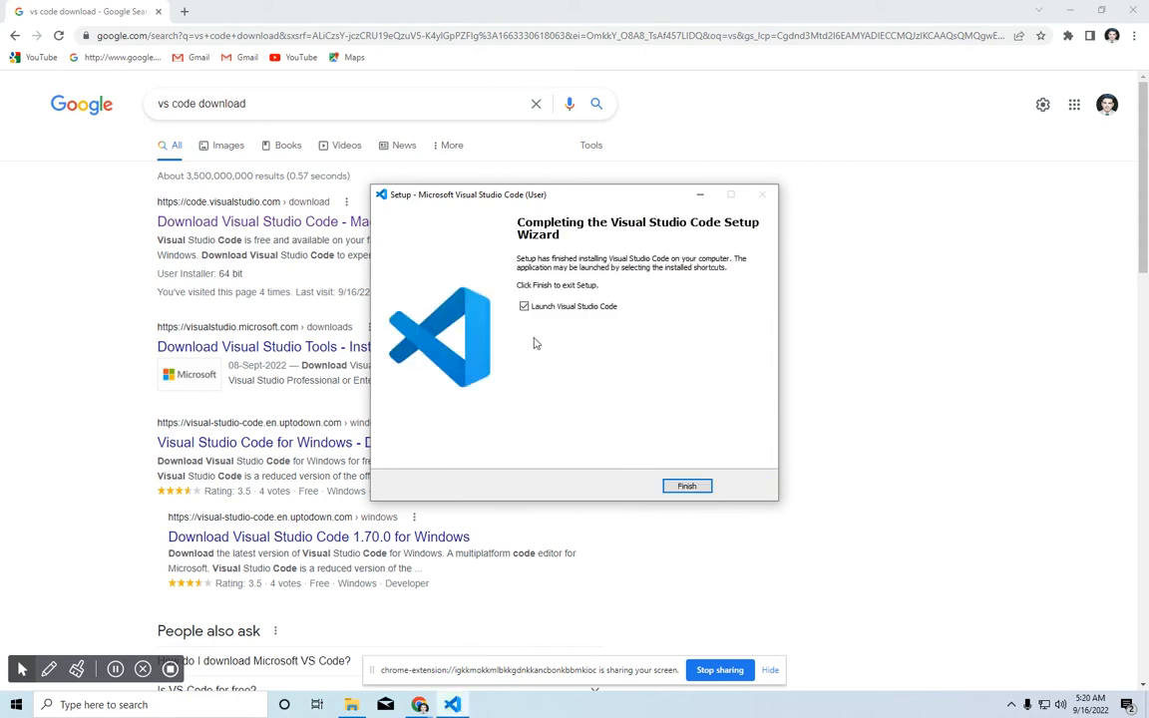
click(686, 485)
mouse_move(417, 705)
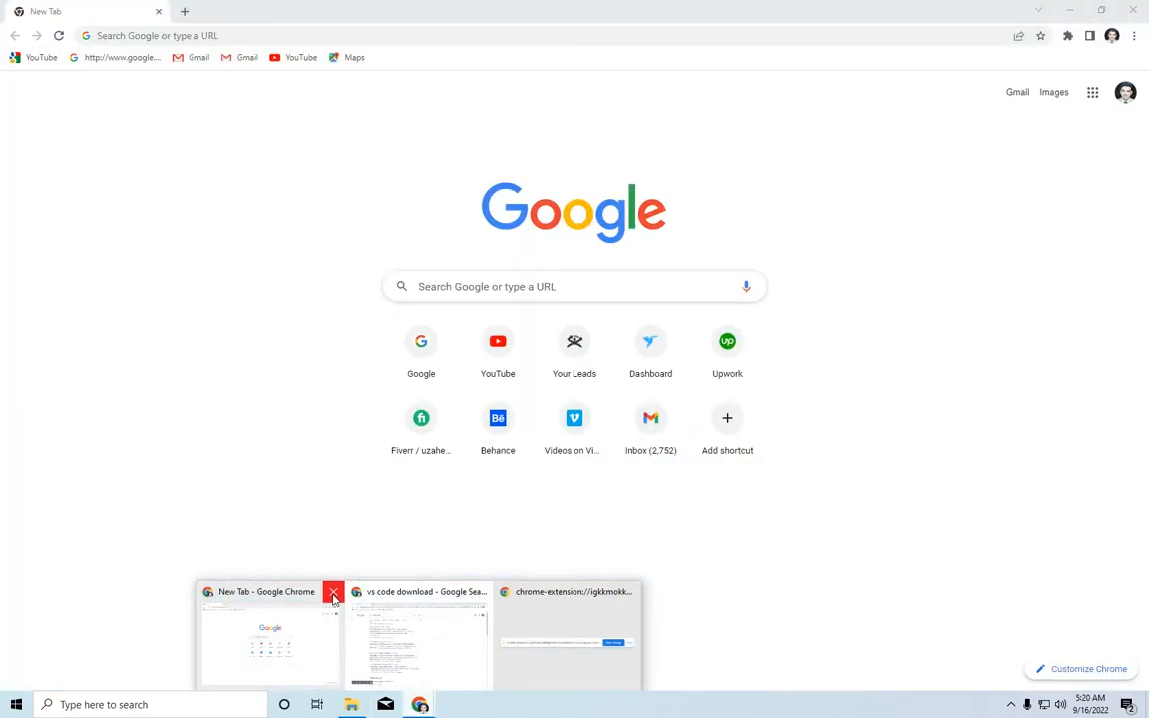
click(398, 638)
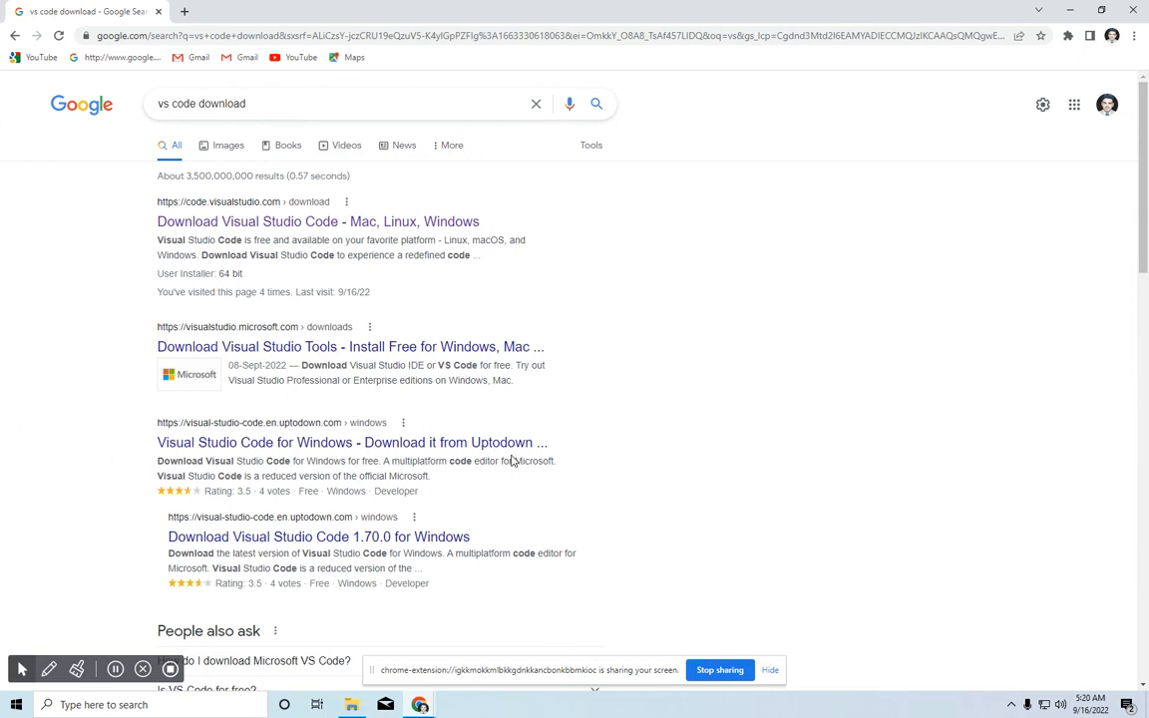
- Open Command Prompt, run flutter doctor, check the VS Code entry in the report, and close the window
click(192, 705)
text(cm)
key(Return)
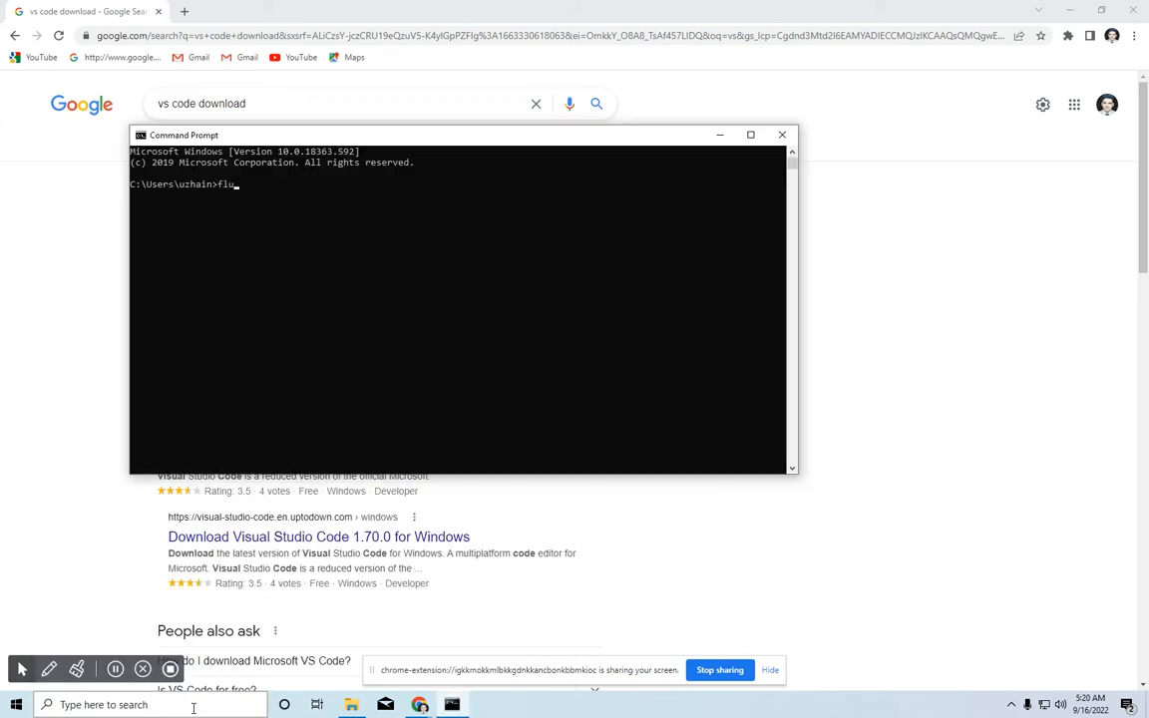
text(flutter doctor)
key(Return)
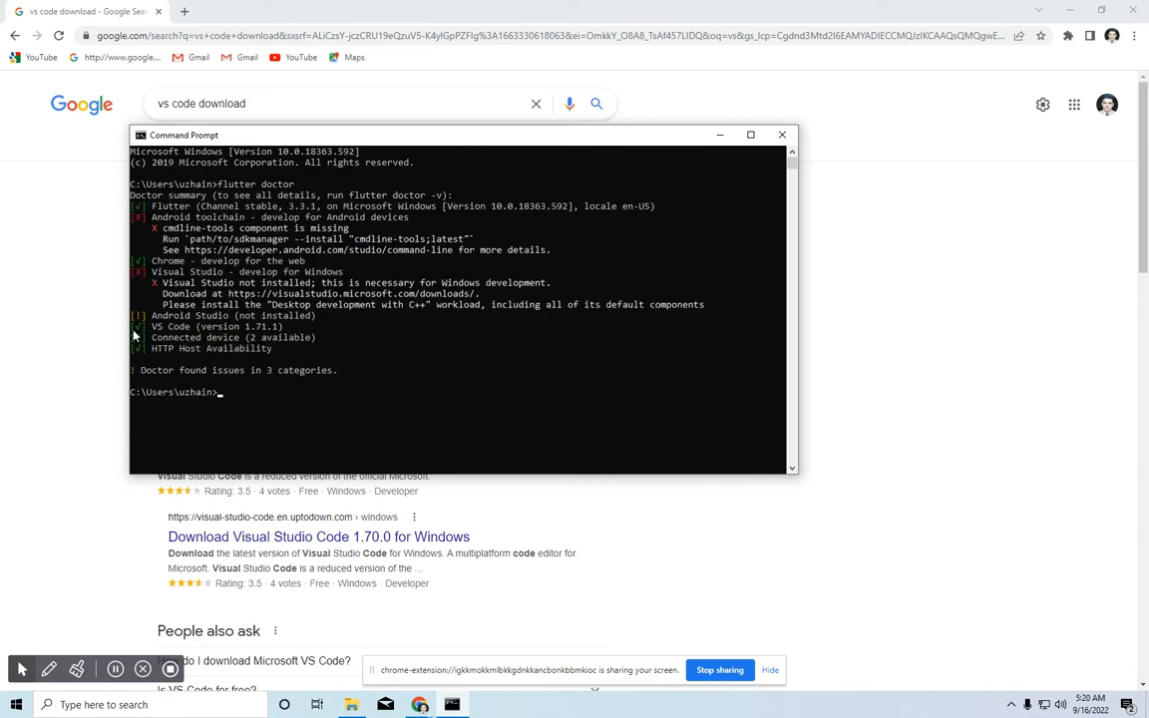
drag(132, 327, 282, 336)
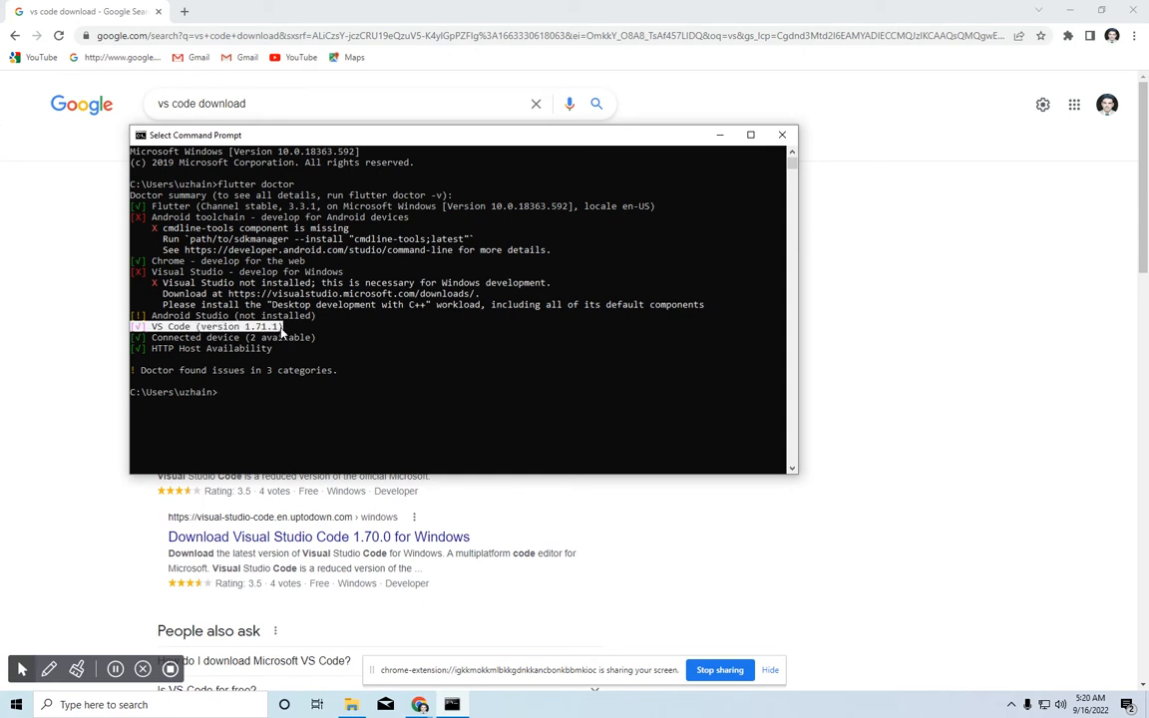
click(137, 326)
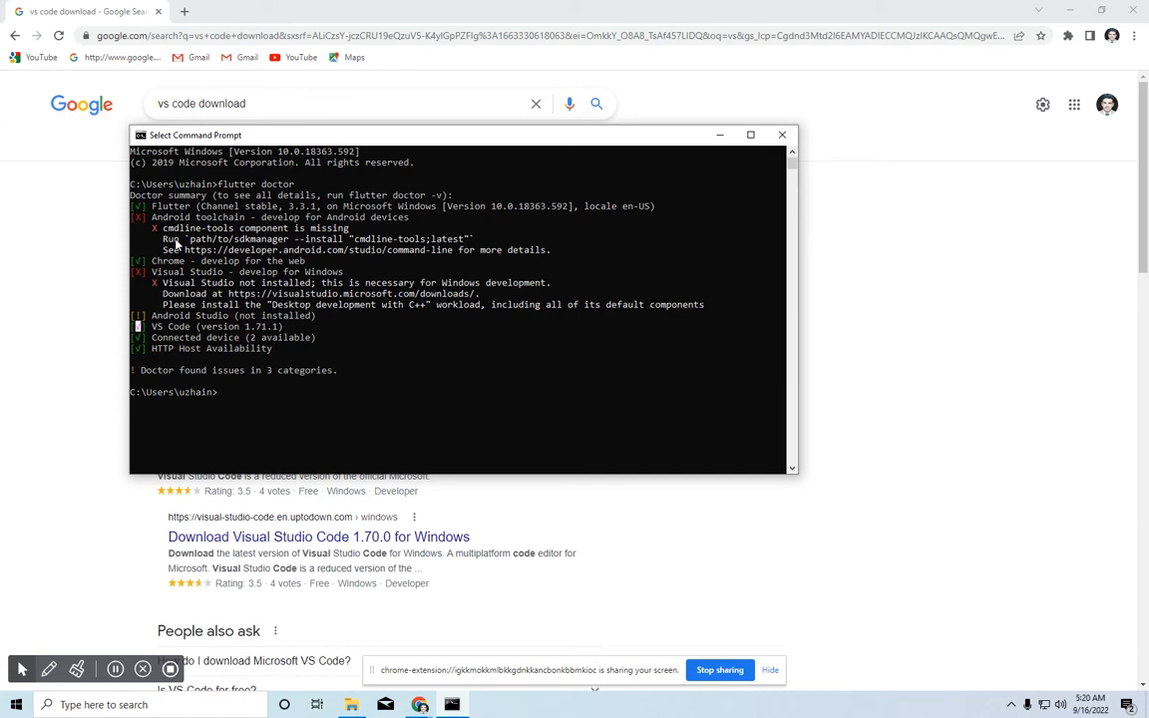
click(788, 138)
- Search Google for "android studio download" and open the official Android IDE result in a new tab
triple_click(303, 105)
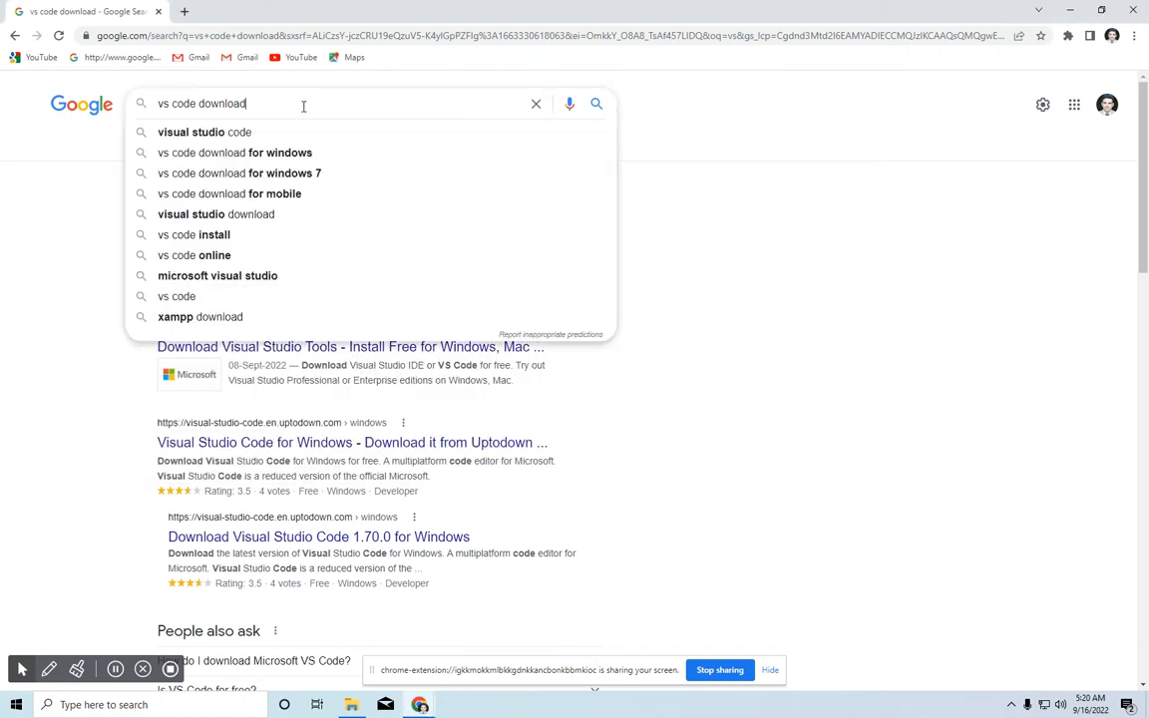
text(android studio download)
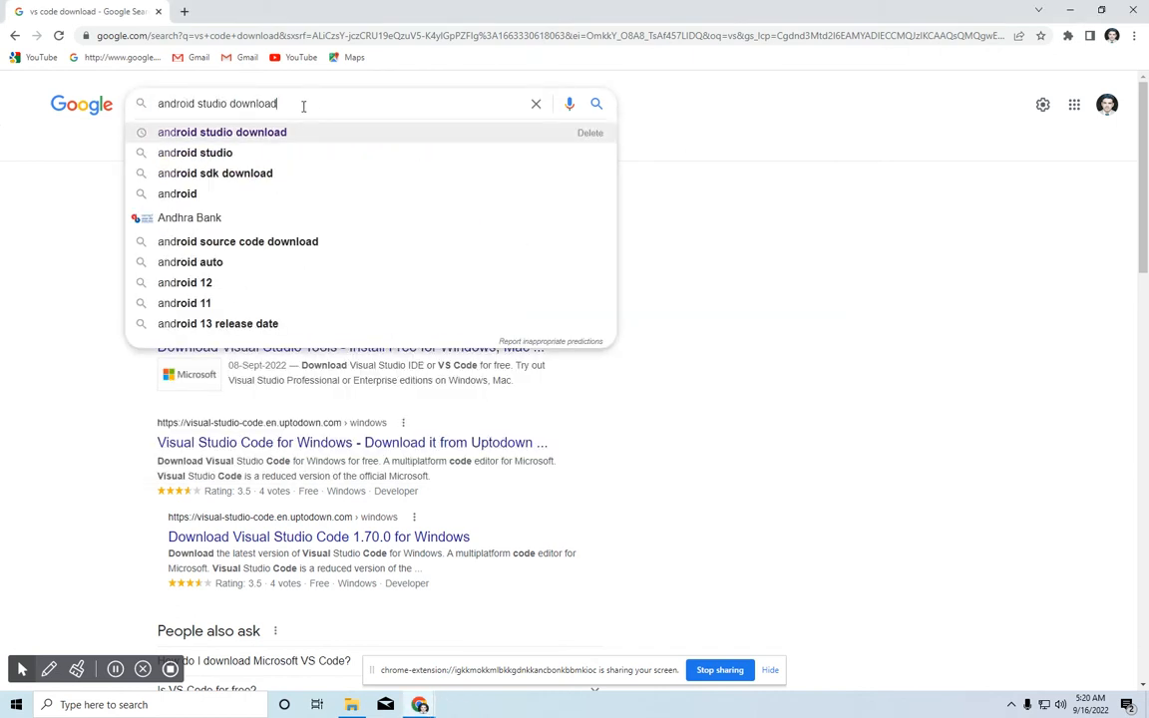
key(Return)
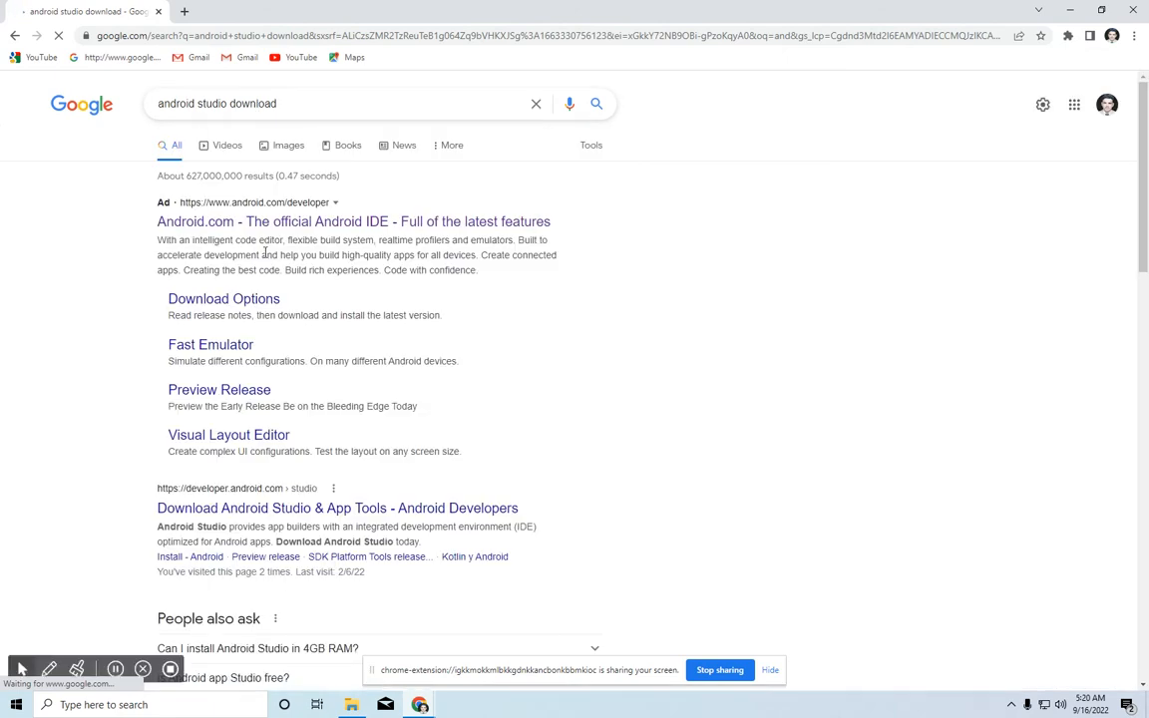
right_click(269, 230)
click(322, 237)
click(250, 11)
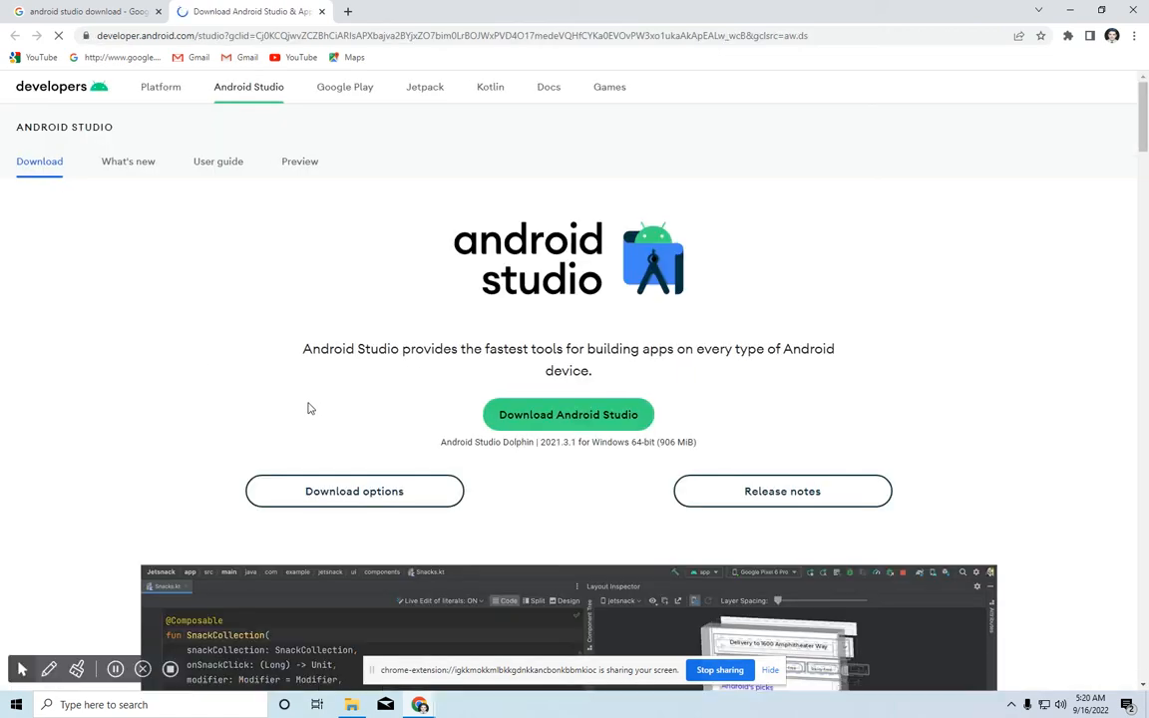
- Open the Android Studio download terms, agree to them, request the Windows installer, and close the tab
scroll(309, 405, down, 3)
click(546, 146)
scroll(322, 419, down, 5)
scroll(323, 419, down, 10)
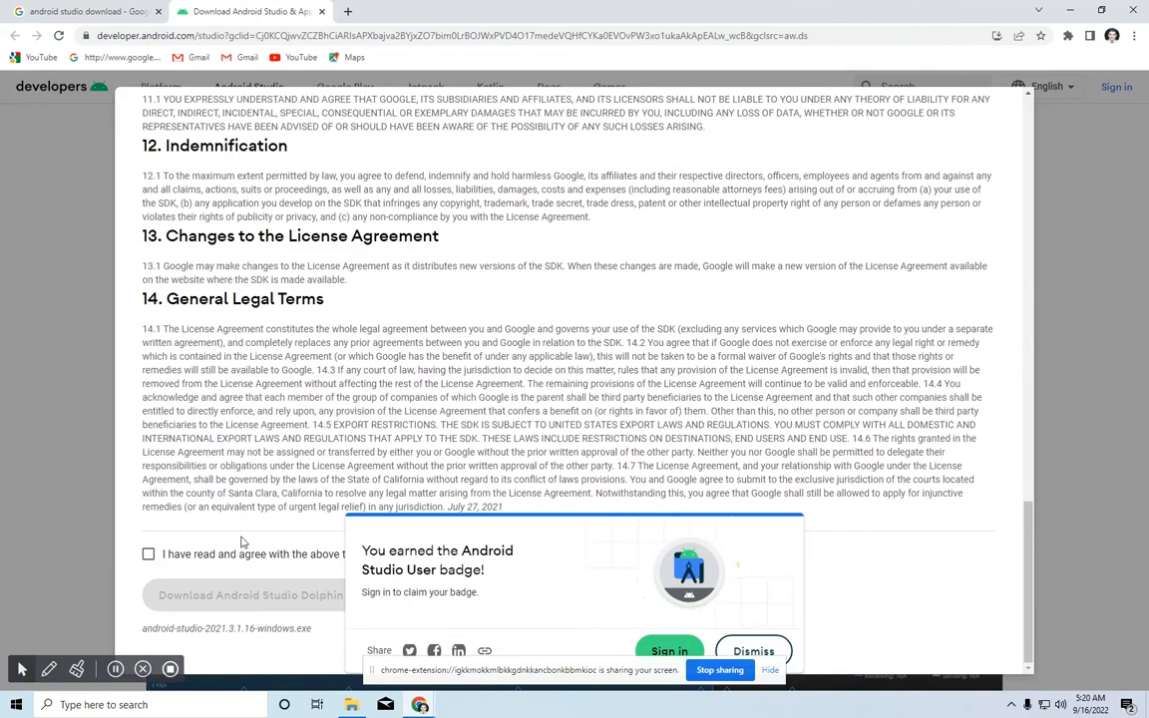
click(147, 553)
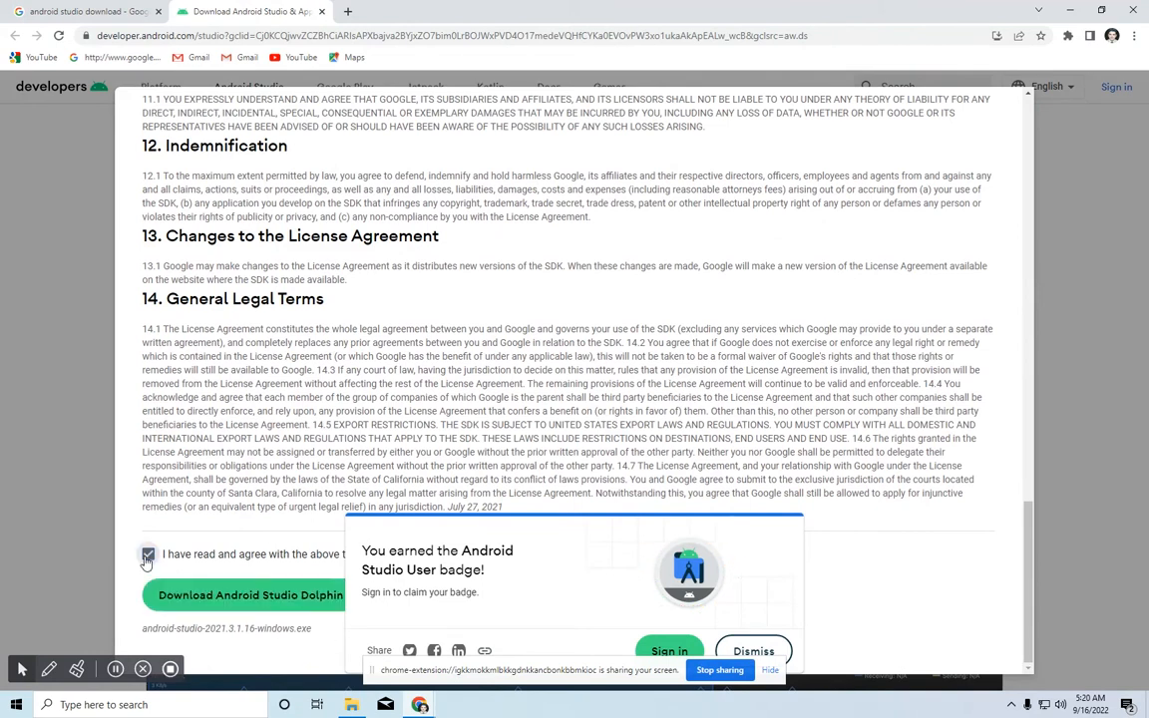
click(286, 595)
click(321, 11)
- Switch to the coding software folder, run android-studio-2021.2.1.16-windows, and start the installation with the default components and options
key(alt+Tab)
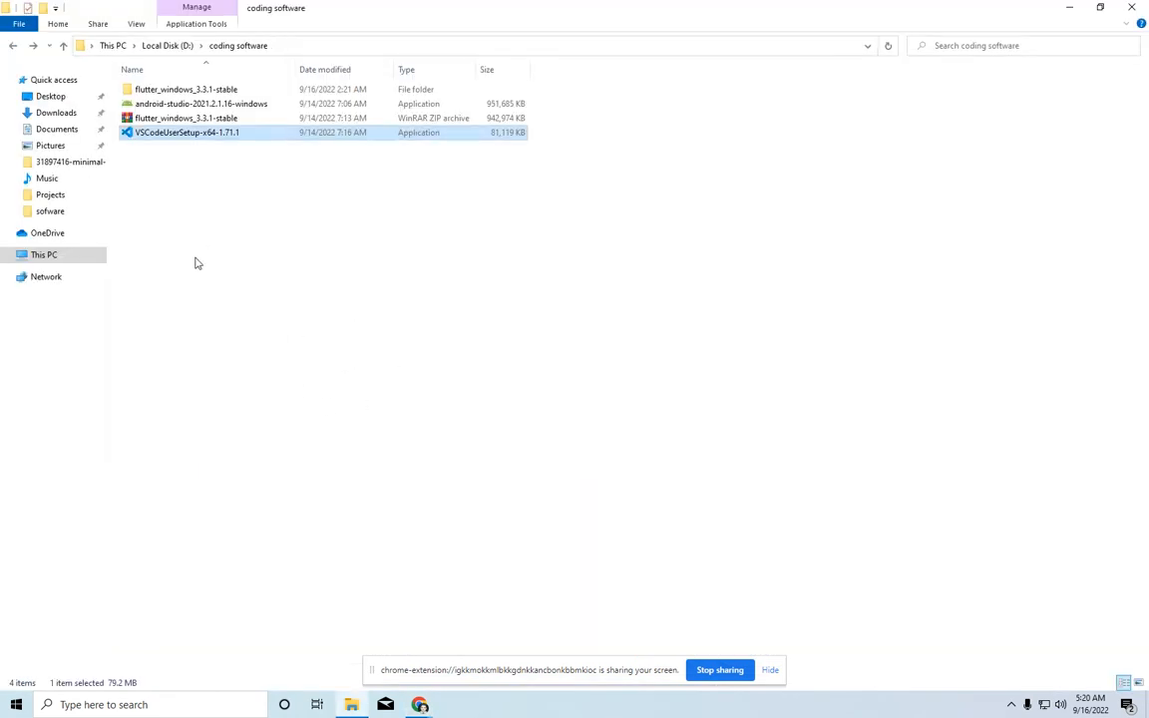
click(194, 261)
double_click(192, 105)
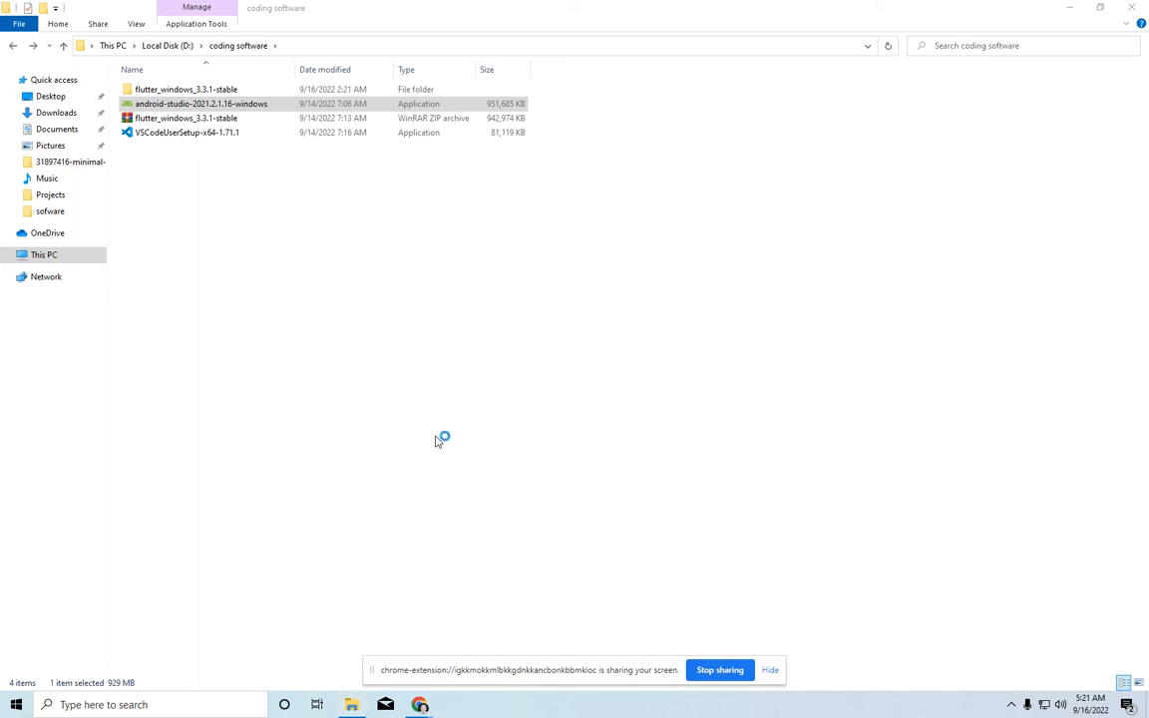
click(651, 461)
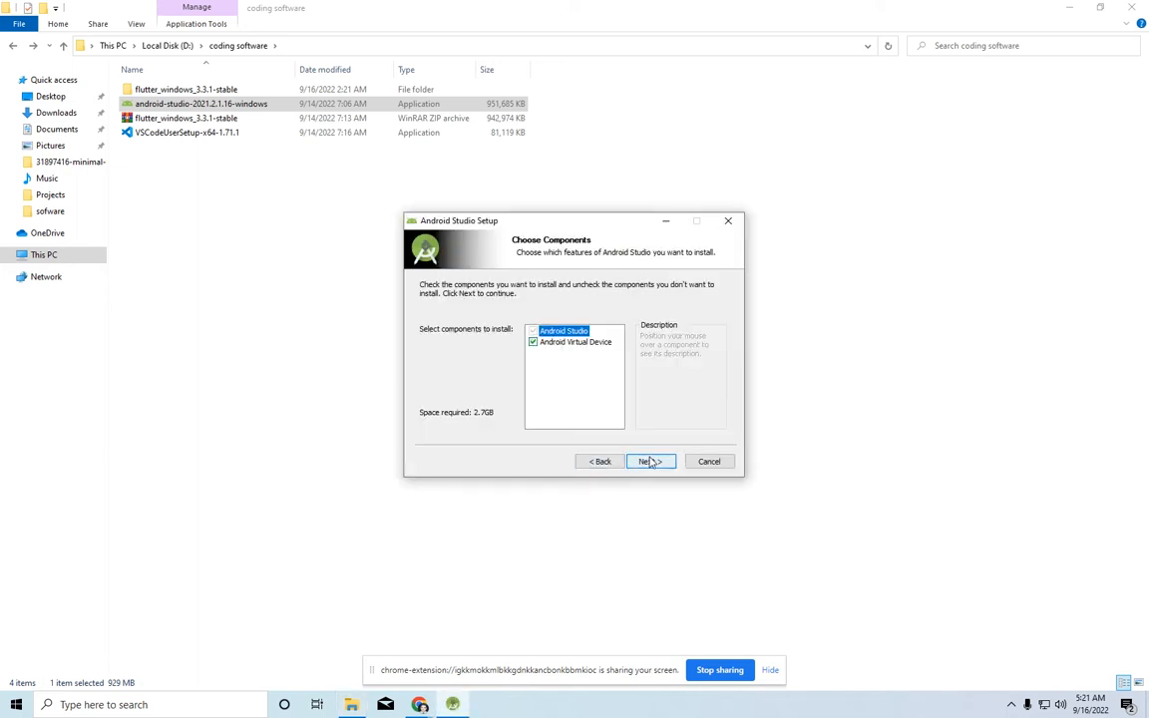
click(649, 463)
click(649, 462)
click(649, 462)
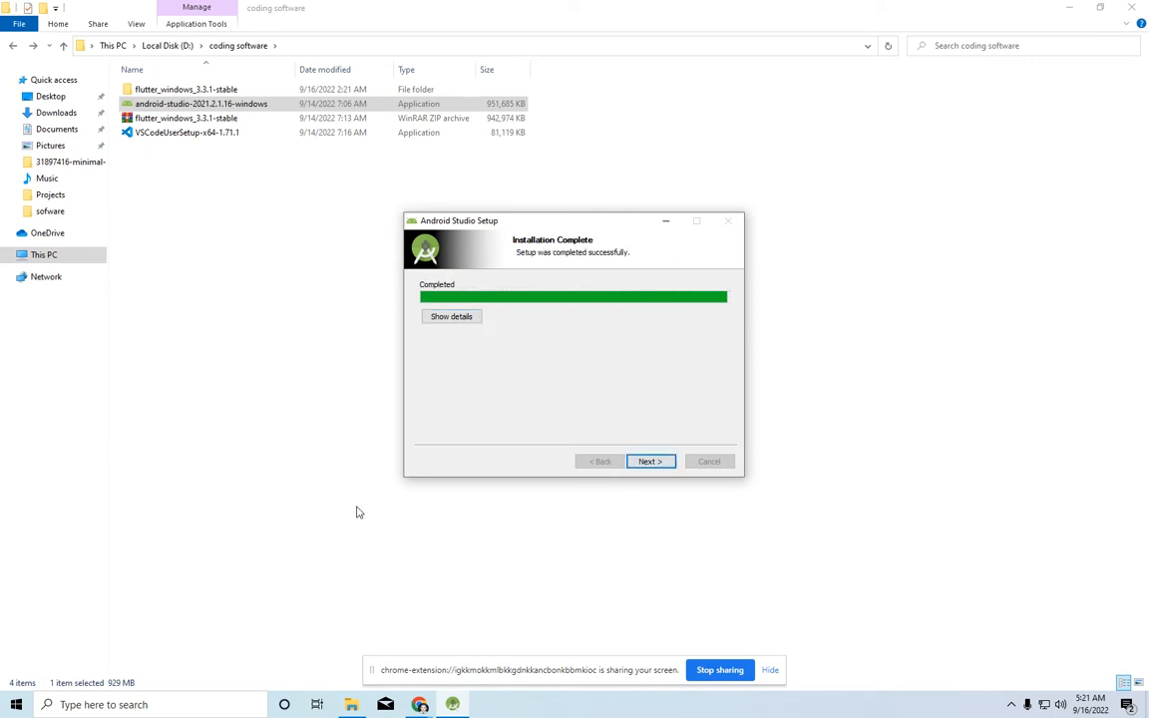
- Finish the Android Studio Setup wizard and refresh the coding software folder
click(643, 461)
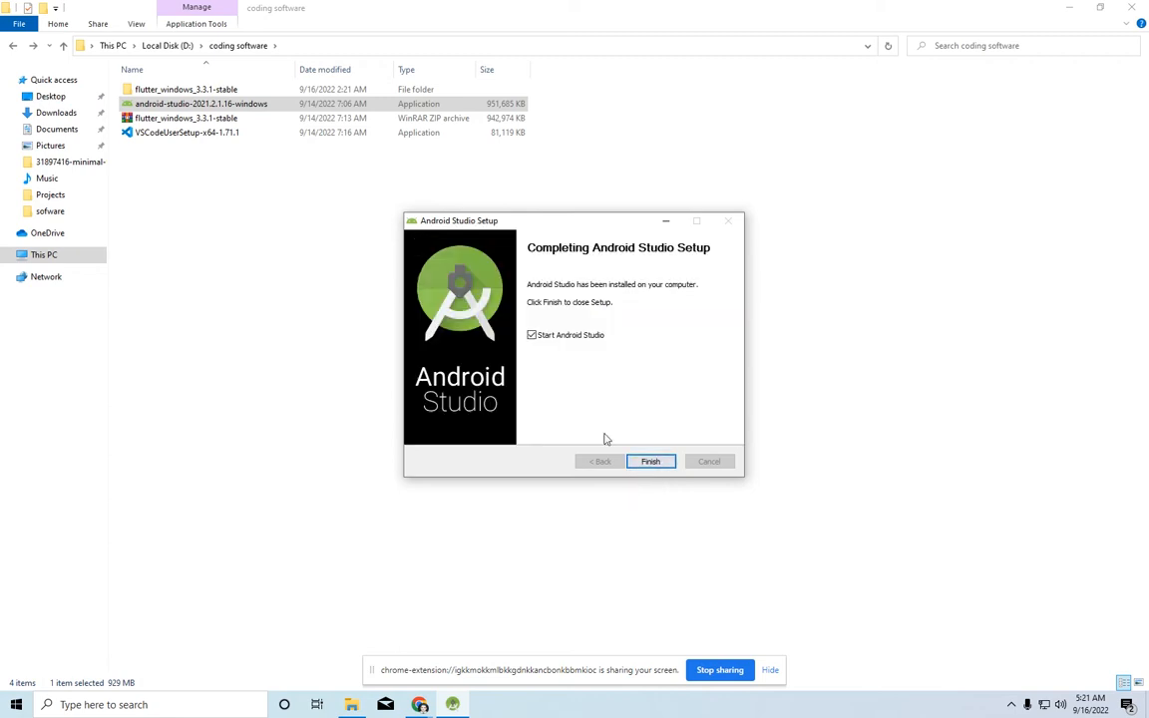
click(653, 465)
click(483, 465)
right_click(430, 279)
right_click(358, 262)
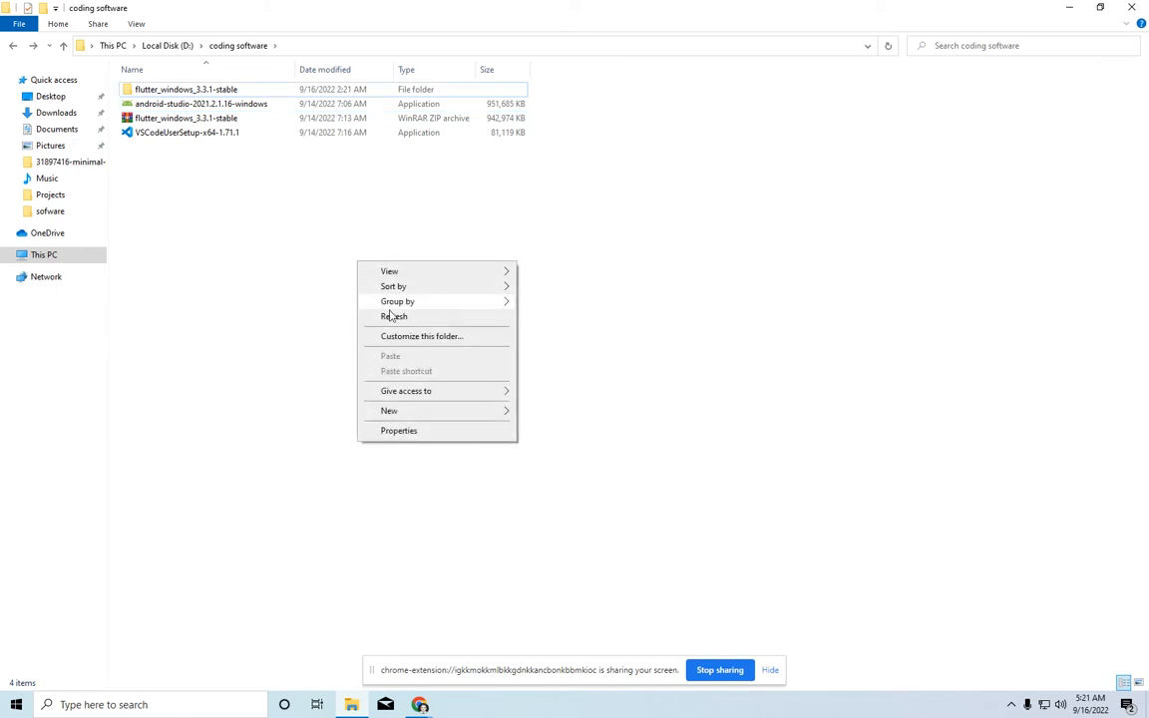
click(393, 317)
right_click(370, 302)
click(395, 357)
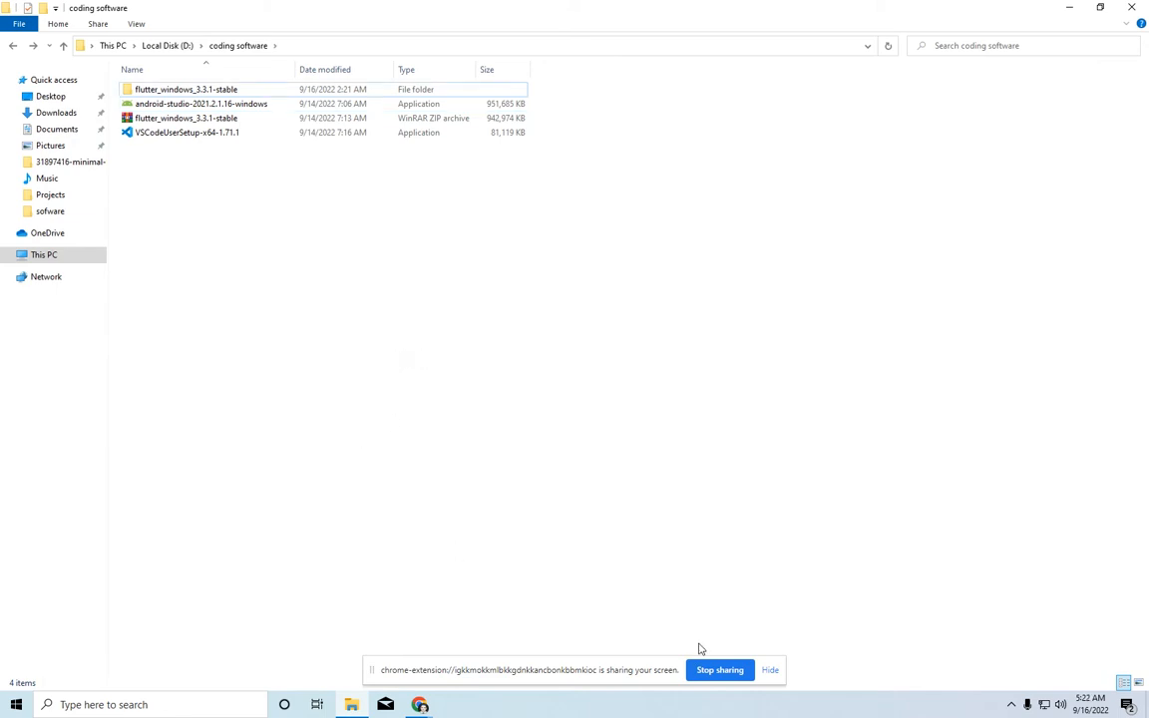
- Find Android Studio among the installed Windows apps and launch it
click(167, 705)
text(and)
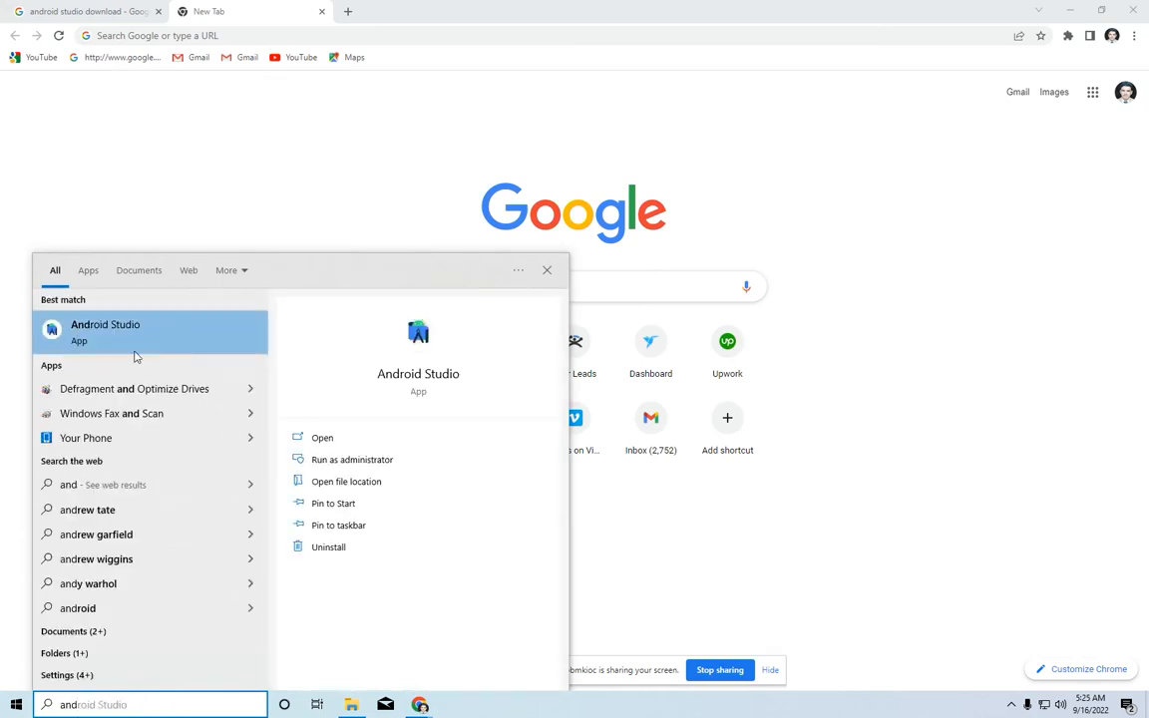
click(136, 352)
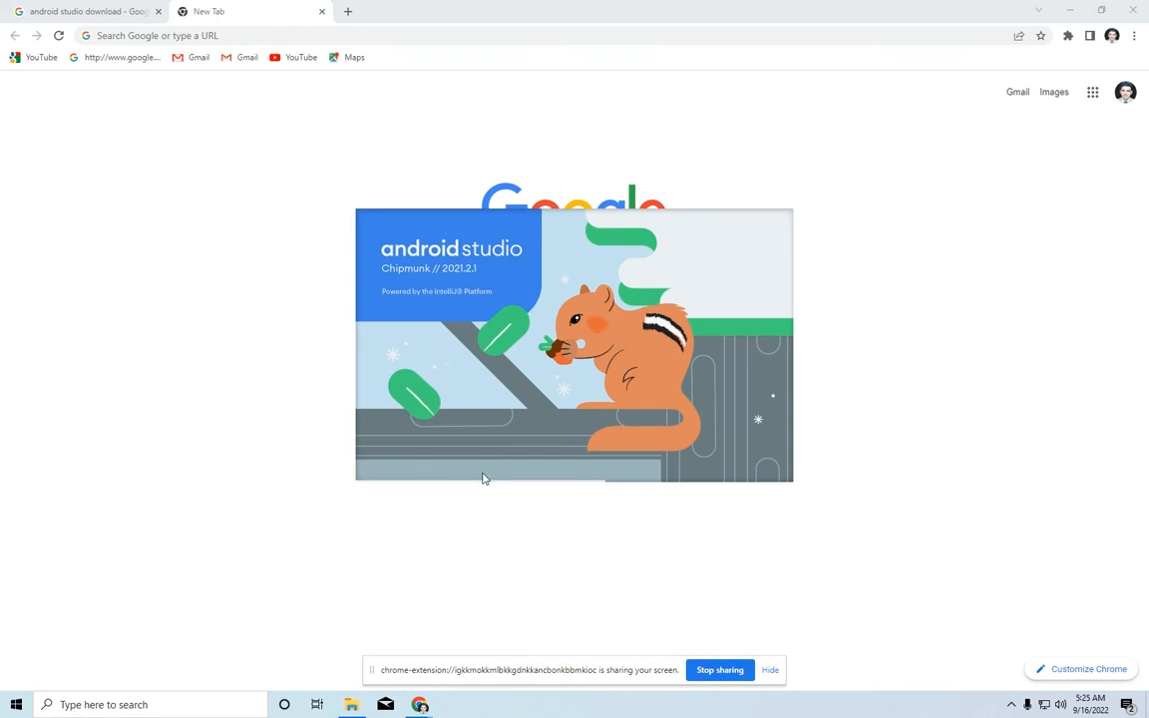
- Open Command Prompt and run flutter doctor while Android Studio loads
click(136, 706)
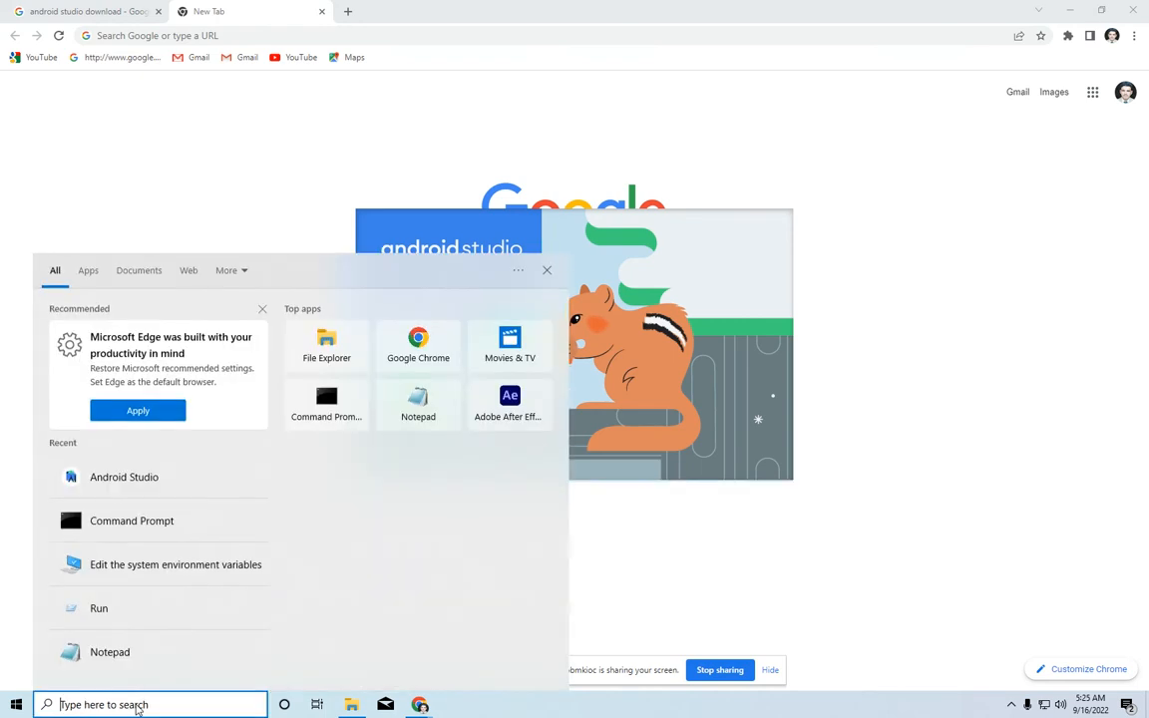
text(c)
key(Return)
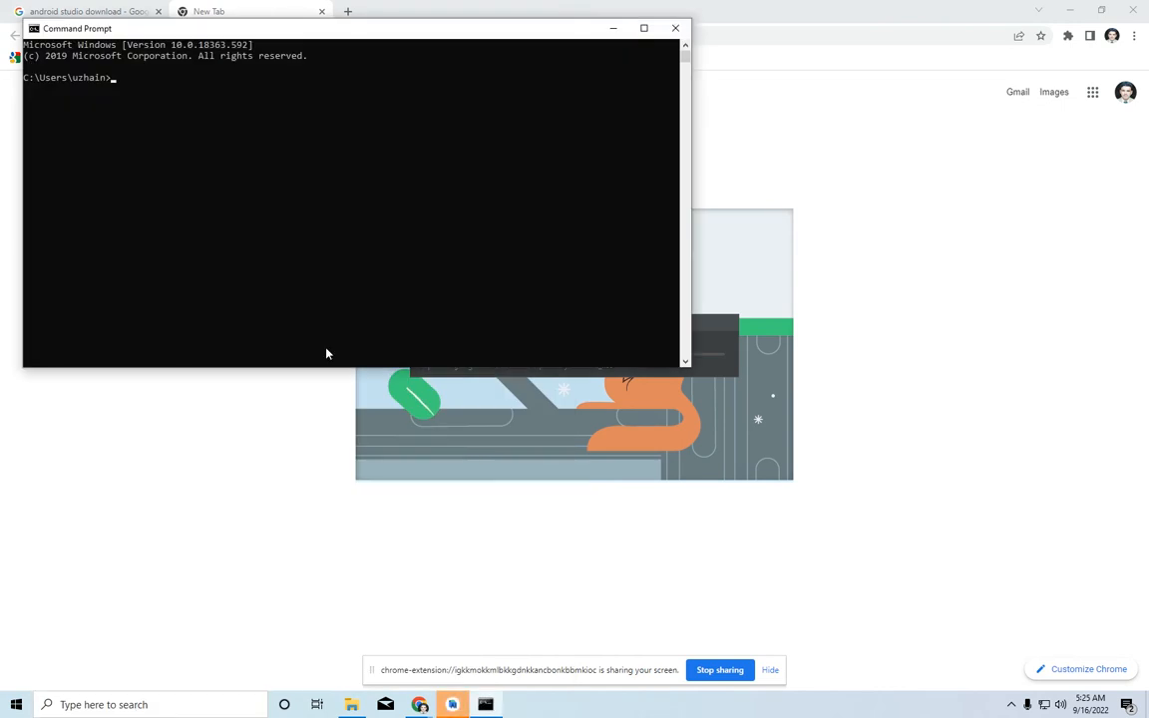
text(flutter doctor)
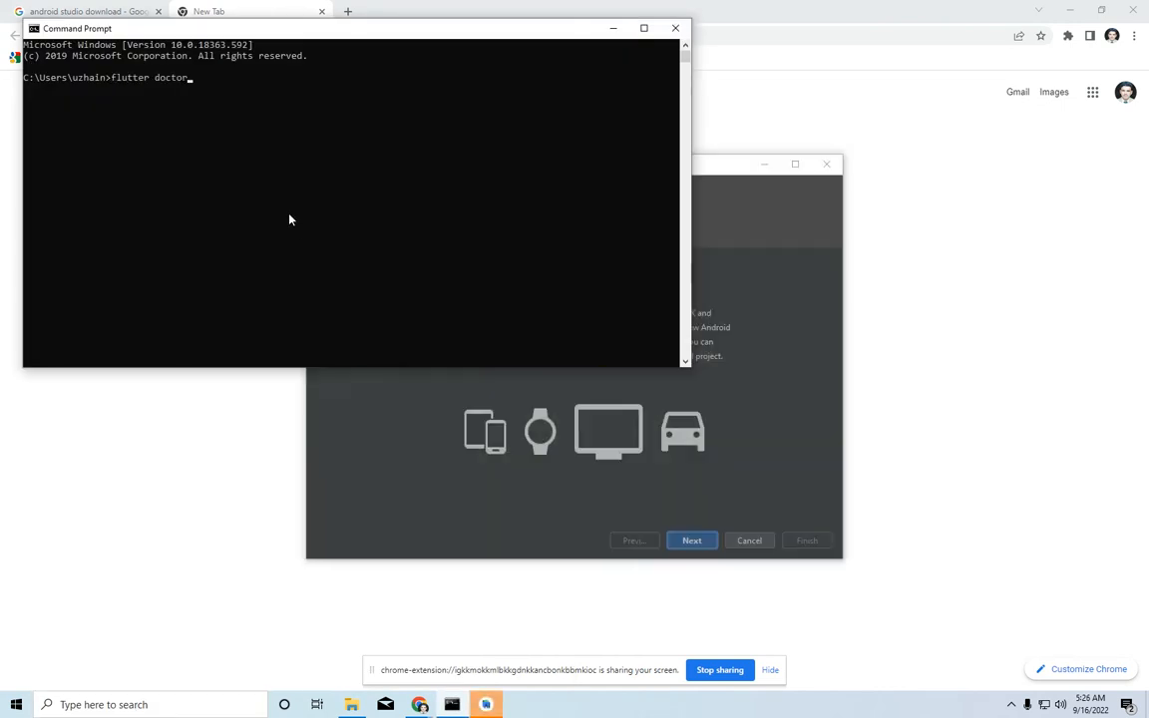
key(Return)
click(233, 392)
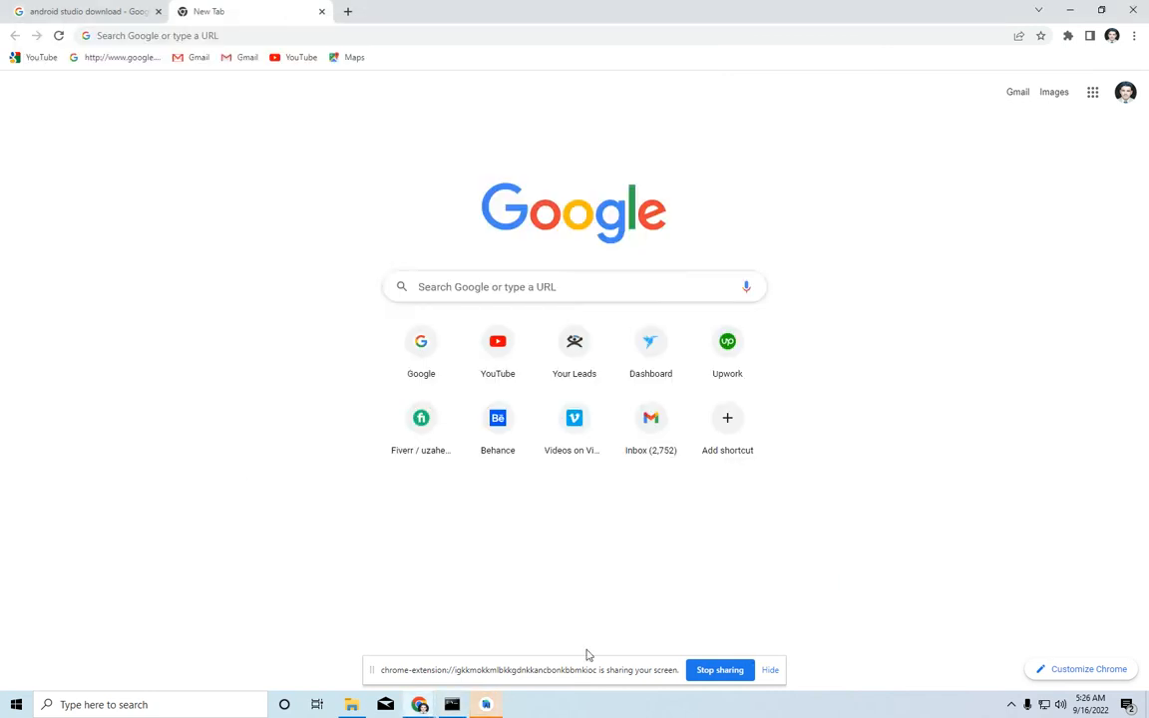
- Go through the Android Studio Setup Wizard with the Standard install type and Darcula theme, and start downloading the SDK components
click(486, 704)
click(693, 541)
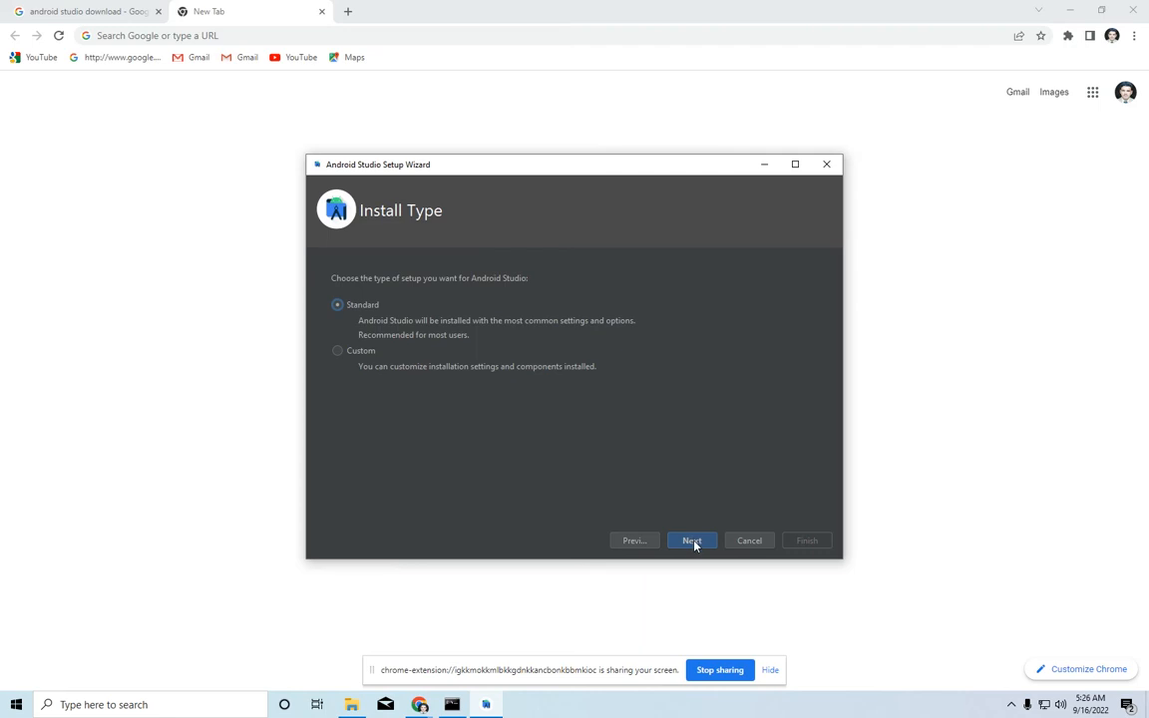
click(692, 541)
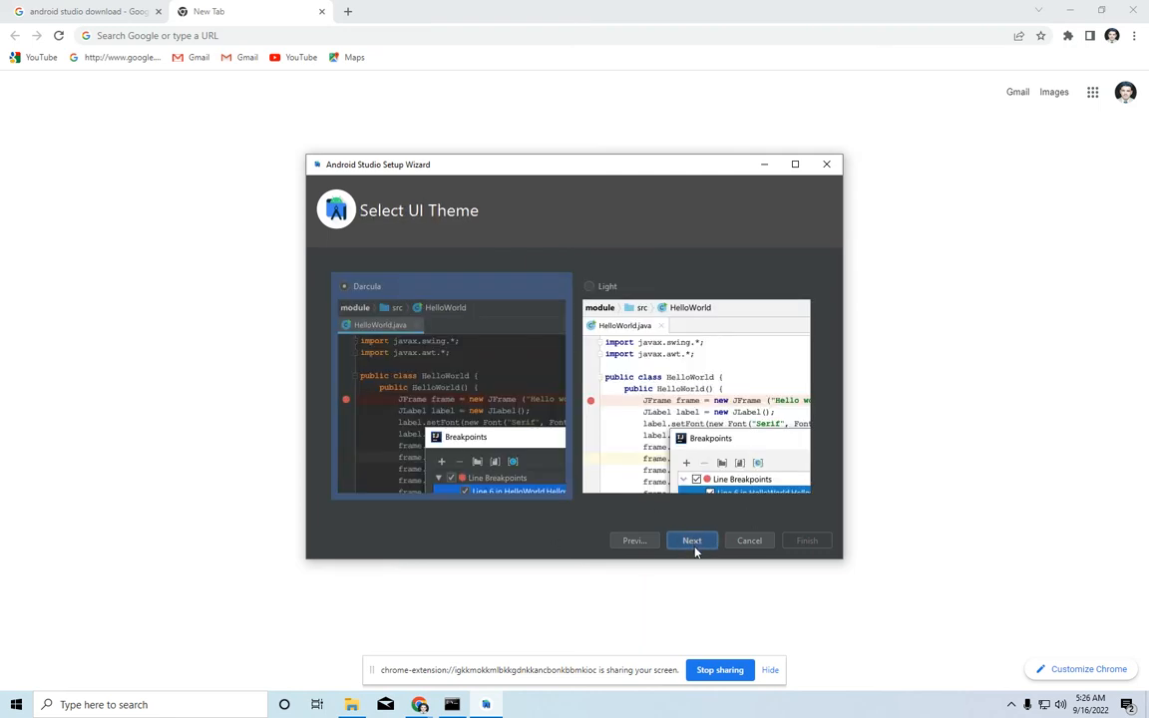
click(692, 541)
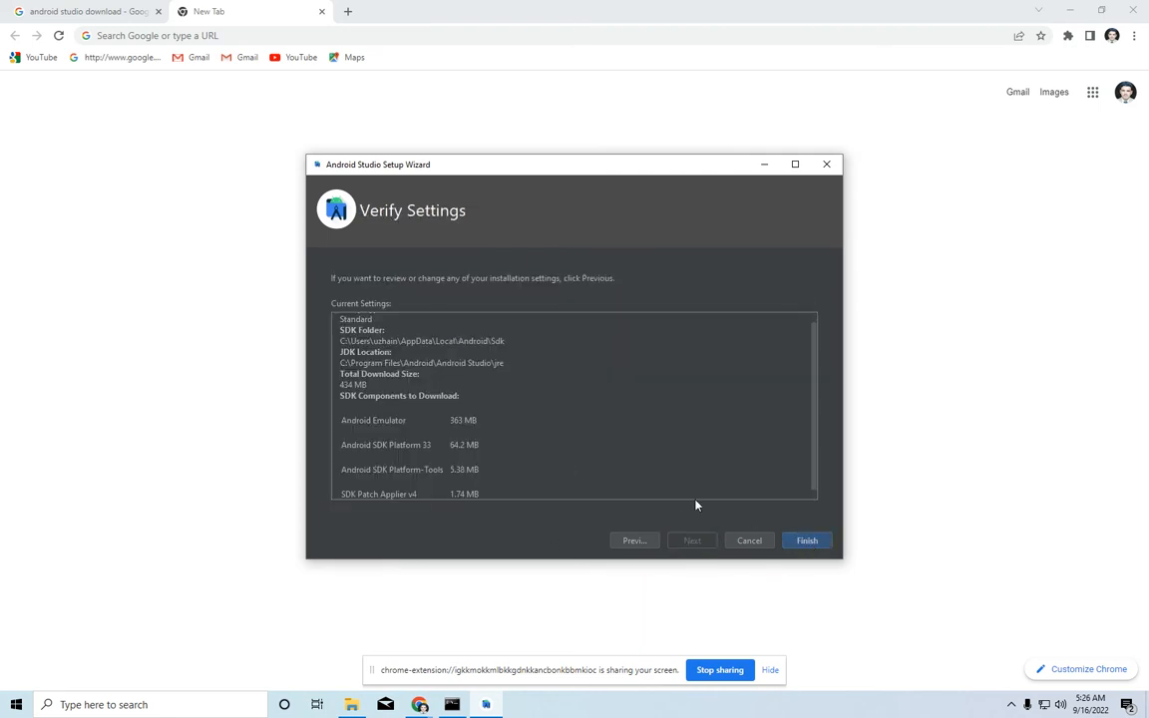
click(807, 541)
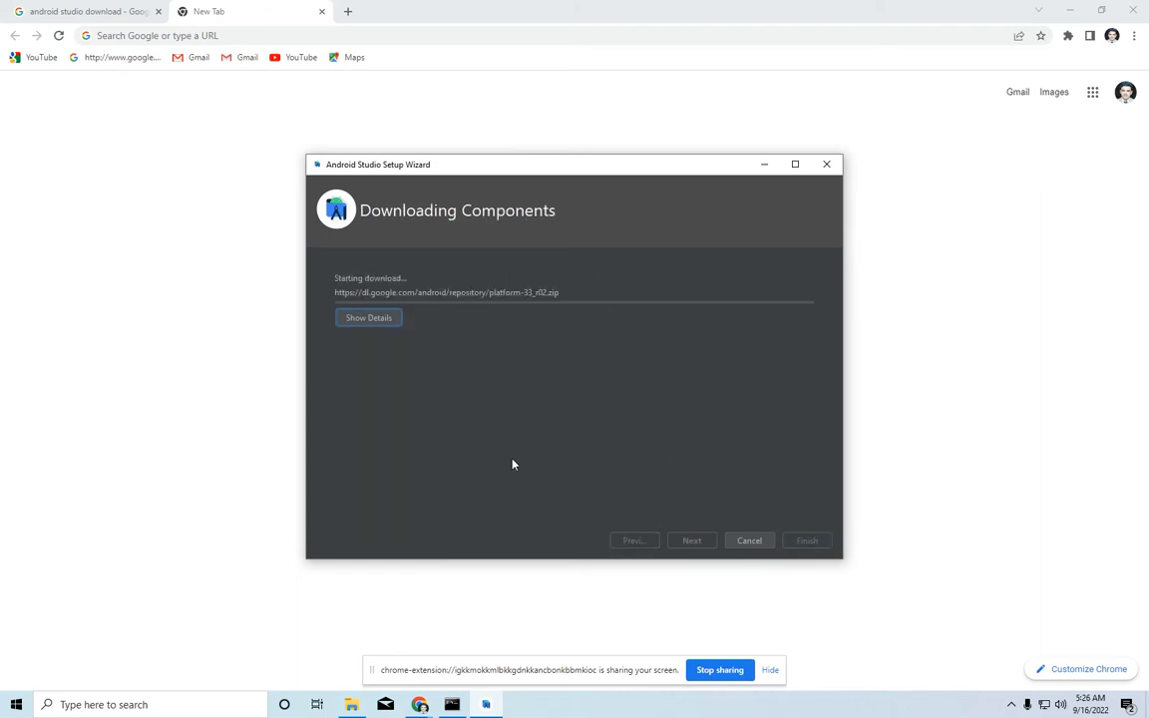
- Return to Command Prompt, check the Android Studio entry in the flutter doctor report, and close the window
click(196, 434)
click(452, 704)
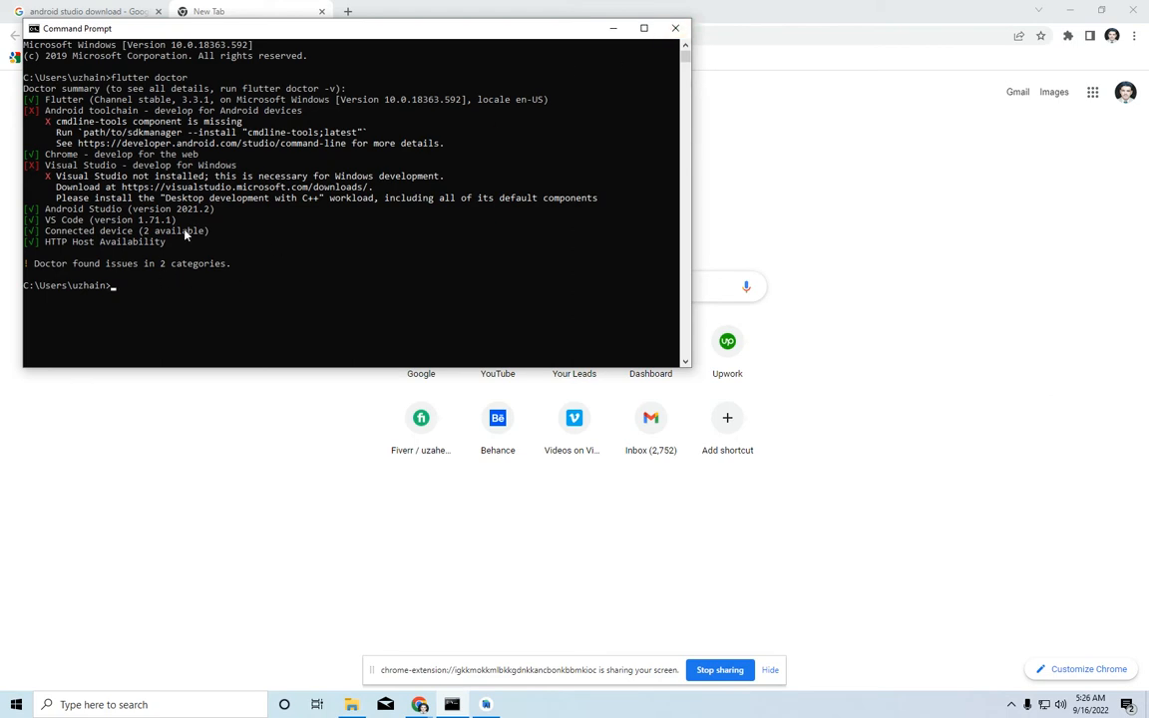
click(675, 28)
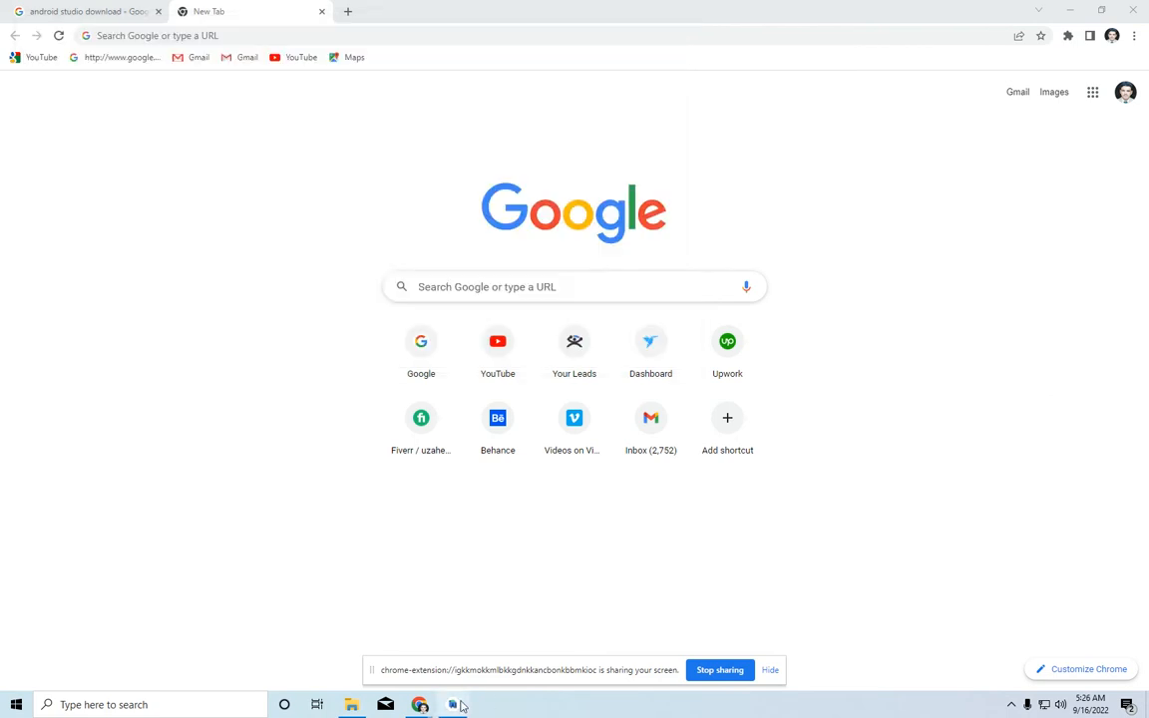
- Return to the Android Studio Setup Wizard, show the download details, and finish the wizard once the components are installed
click(458, 706)
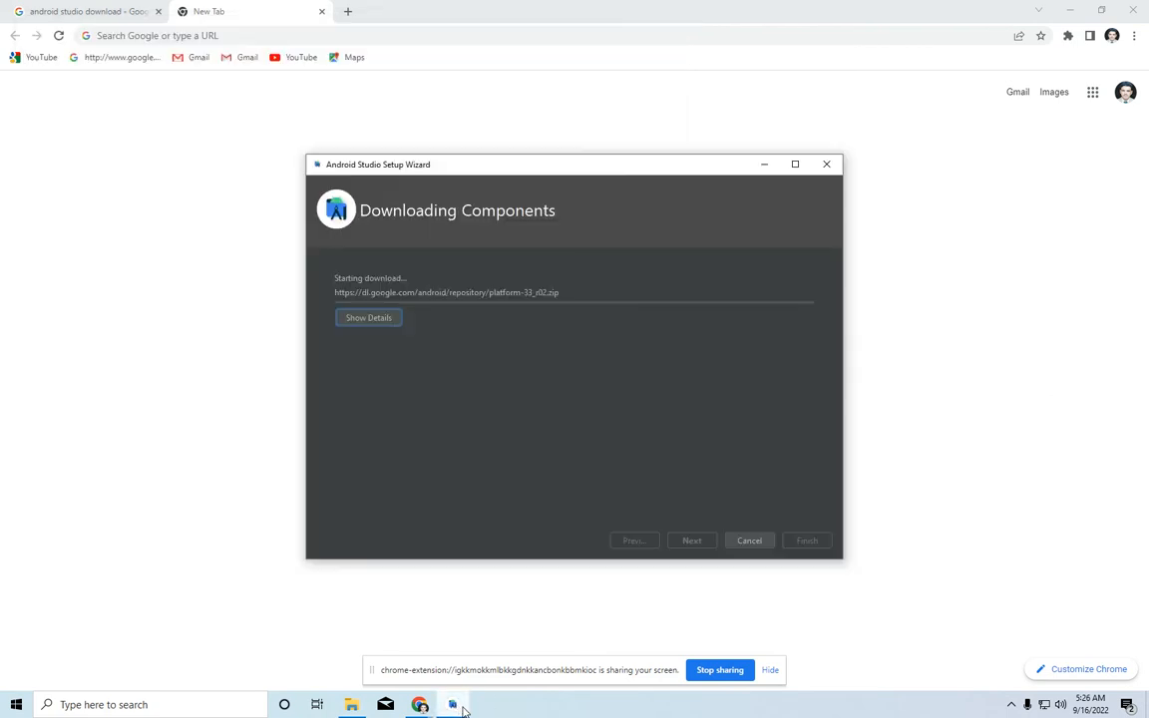
click(361, 321)
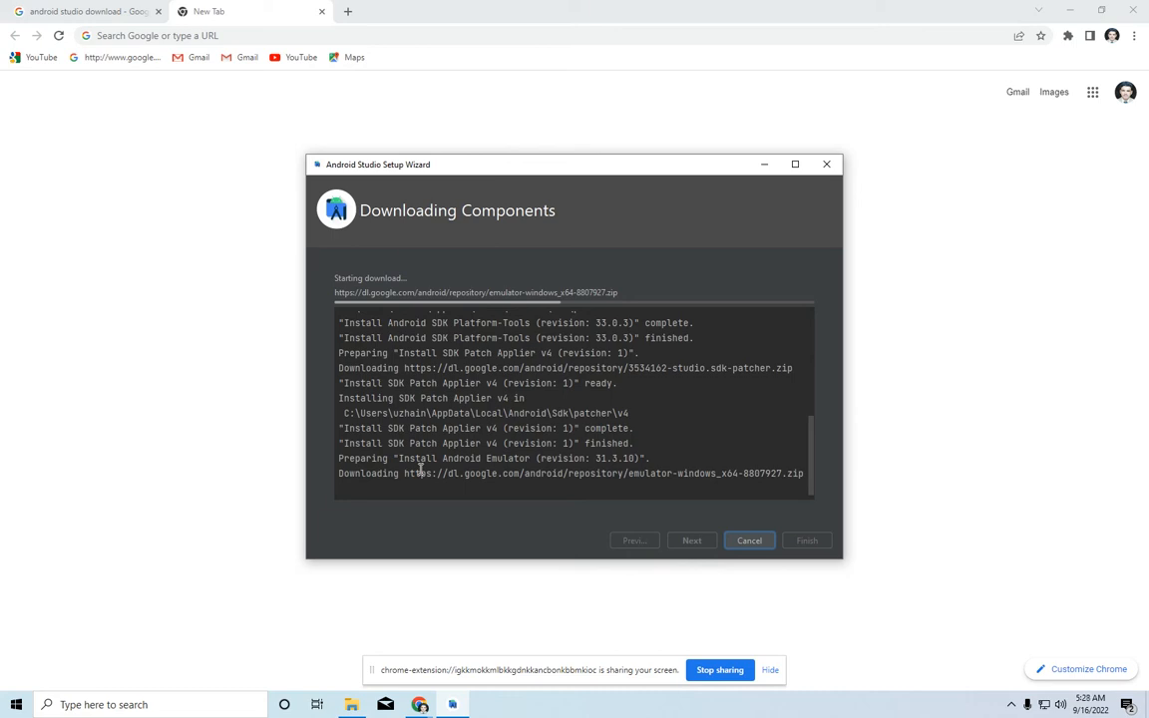
scroll(420, 469, up, 5)
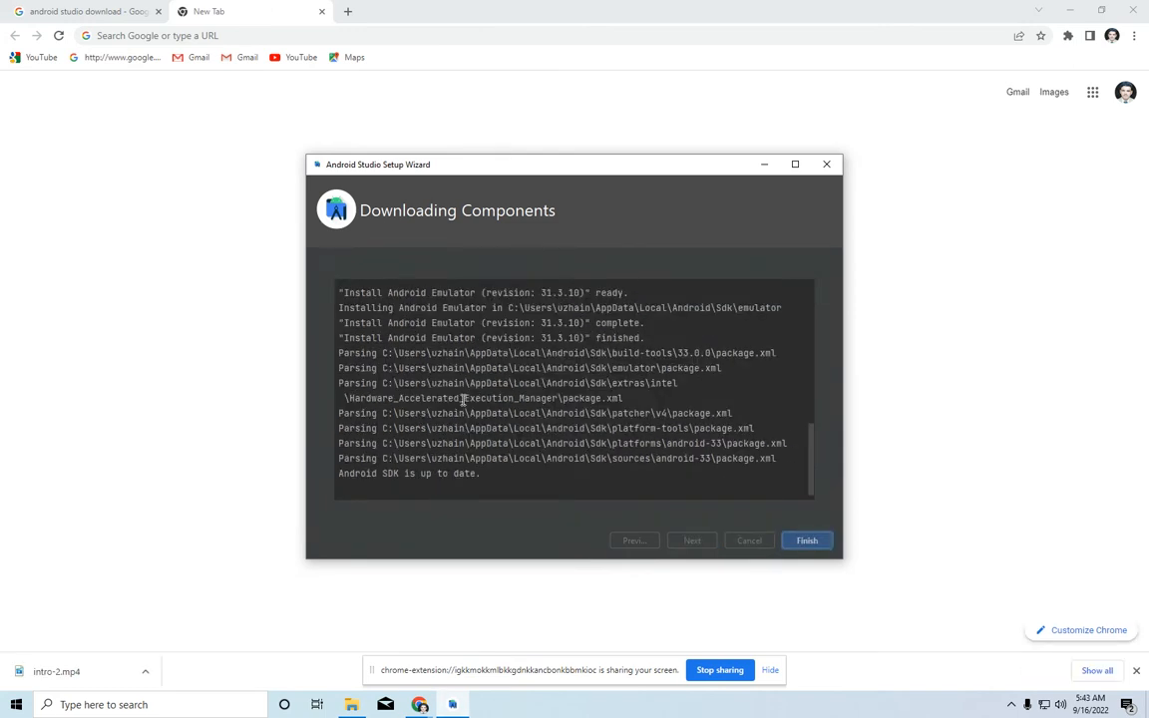
click(810, 543)
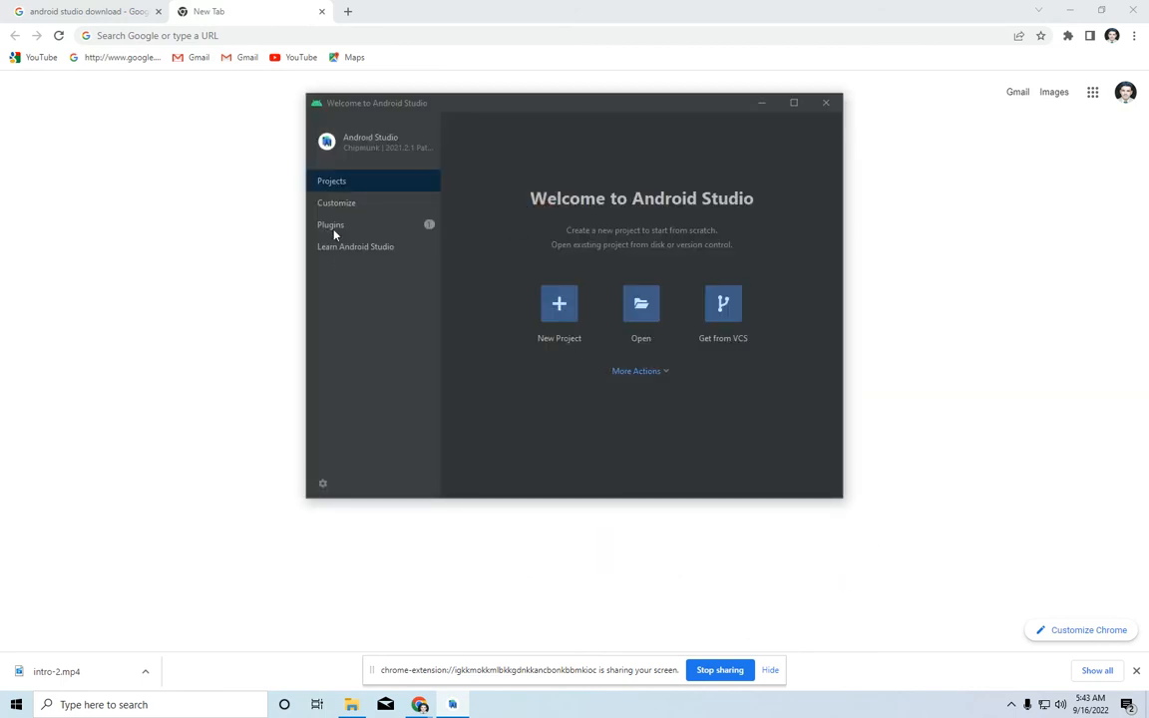
- Minimize the Android Studio welcome window, open Command Prompt, and run flutter doctor again
click(759, 103)
click(108, 705)
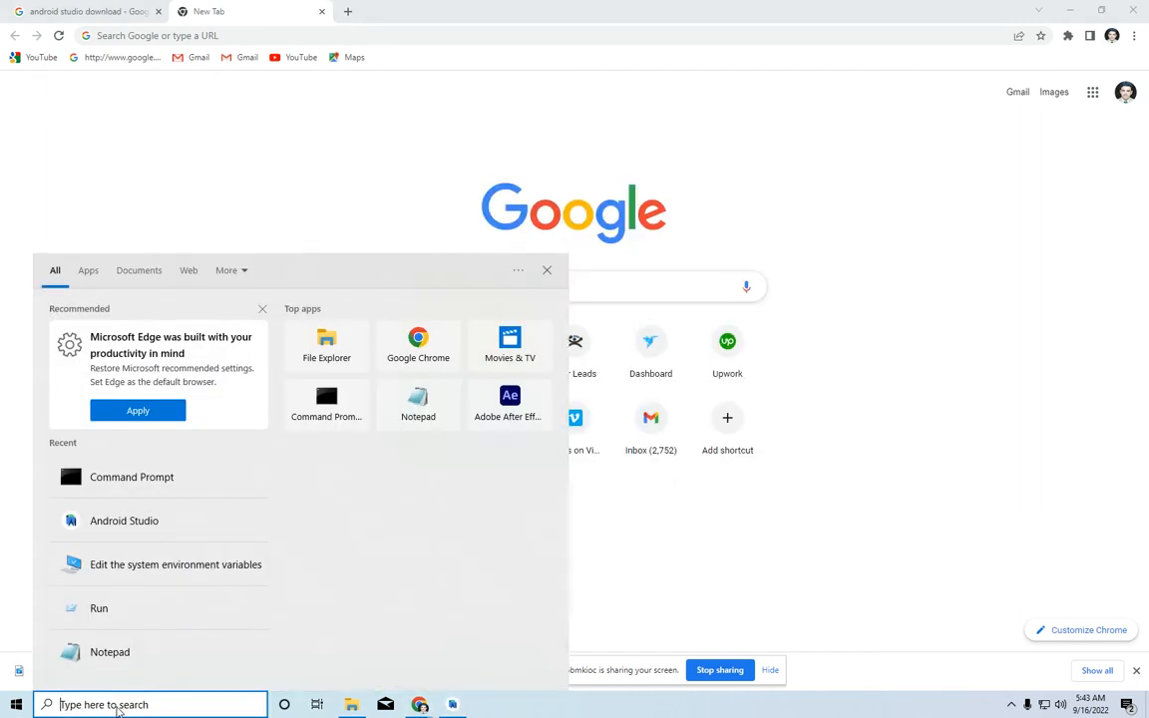
text(cmd)
key(Return)
text(flutter doctor)
key(Return)
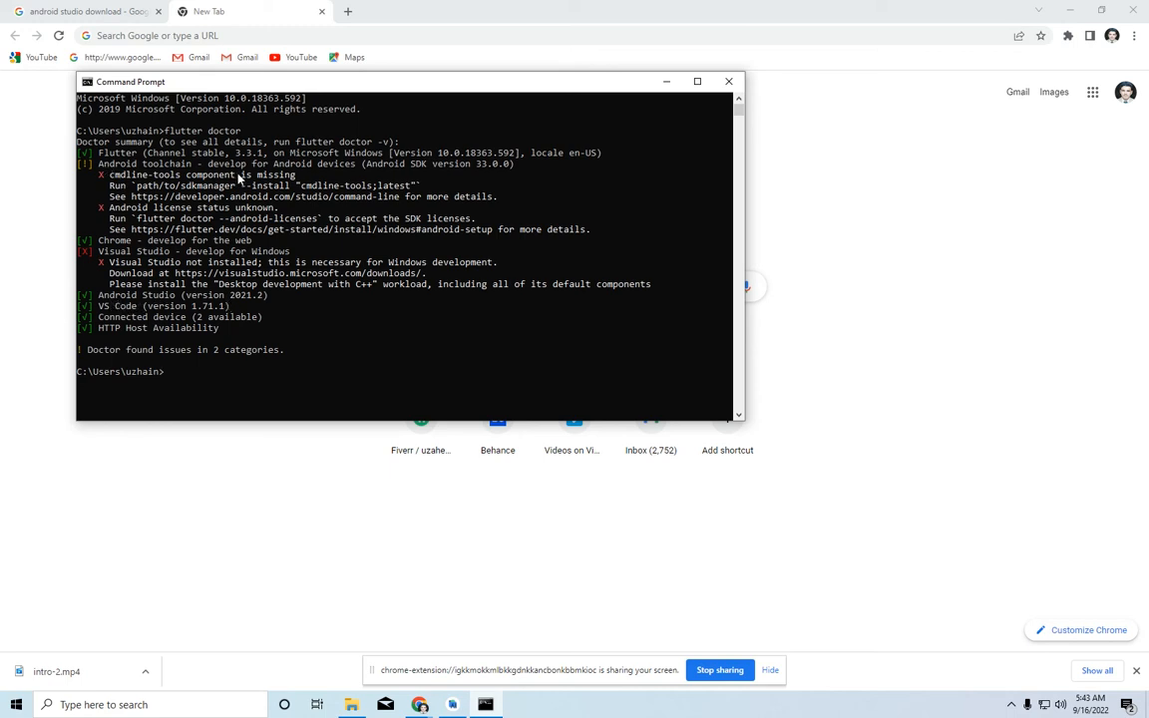
- Switch to the Android Studio welcome window, look through its Plugins and Customize pages, and open the SDK Manager
click(30, 281)
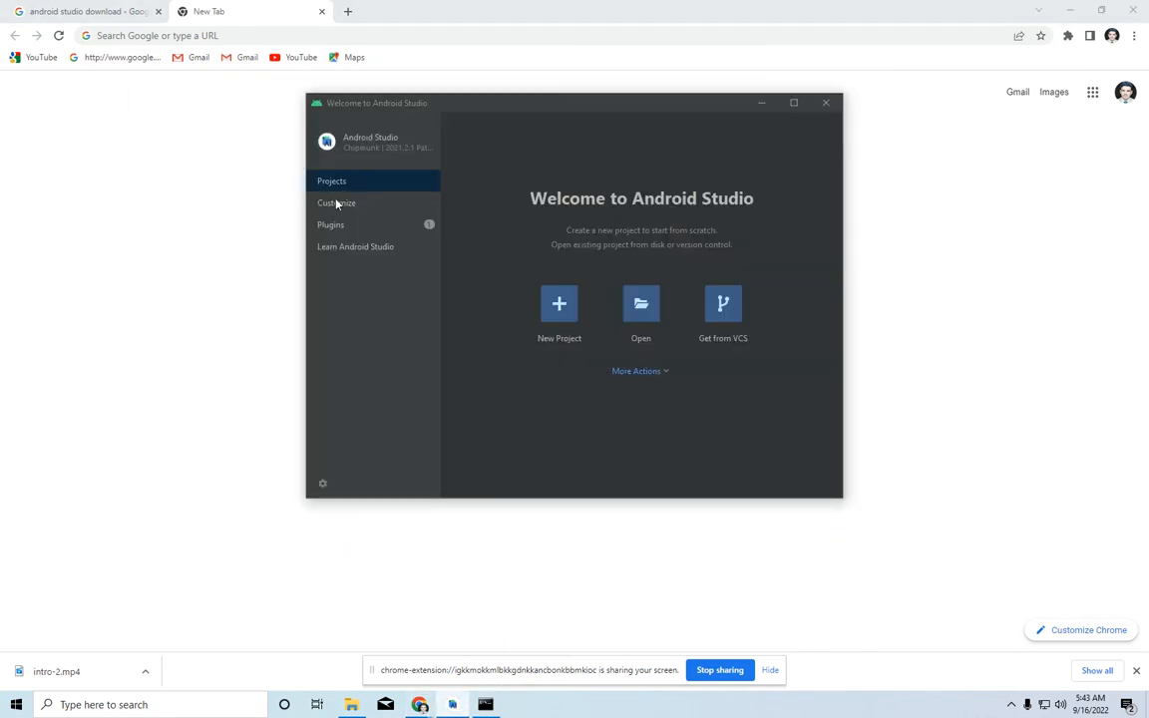
click(322, 225)
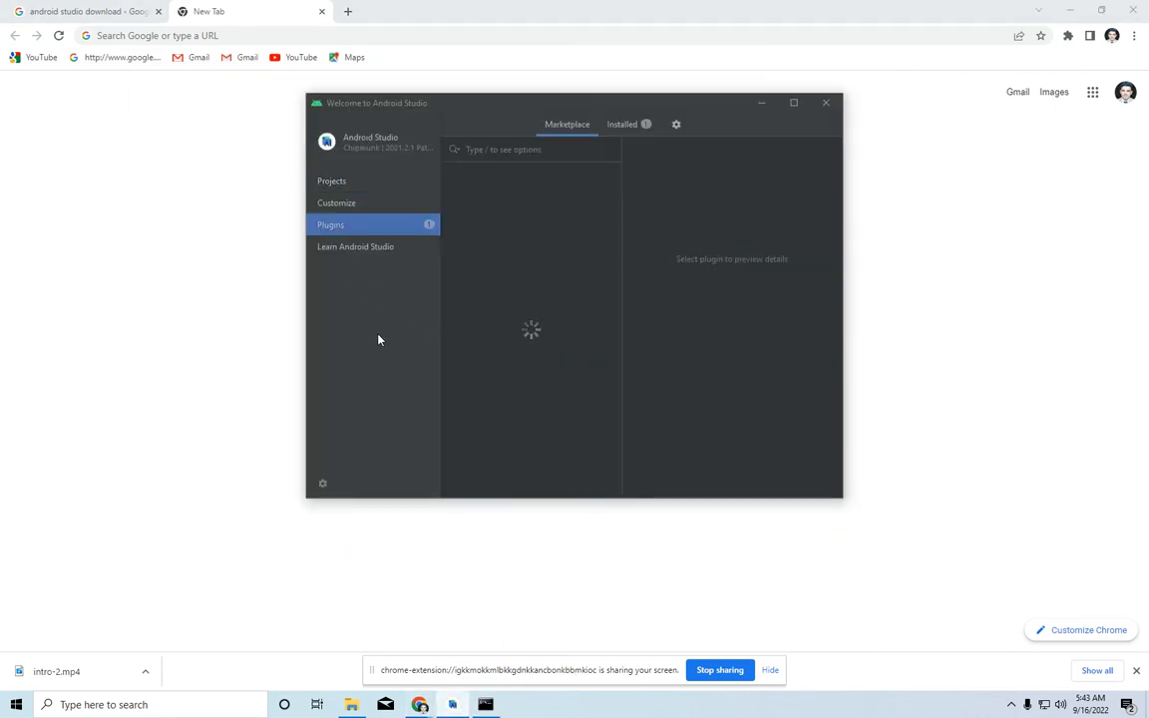
click(340, 205)
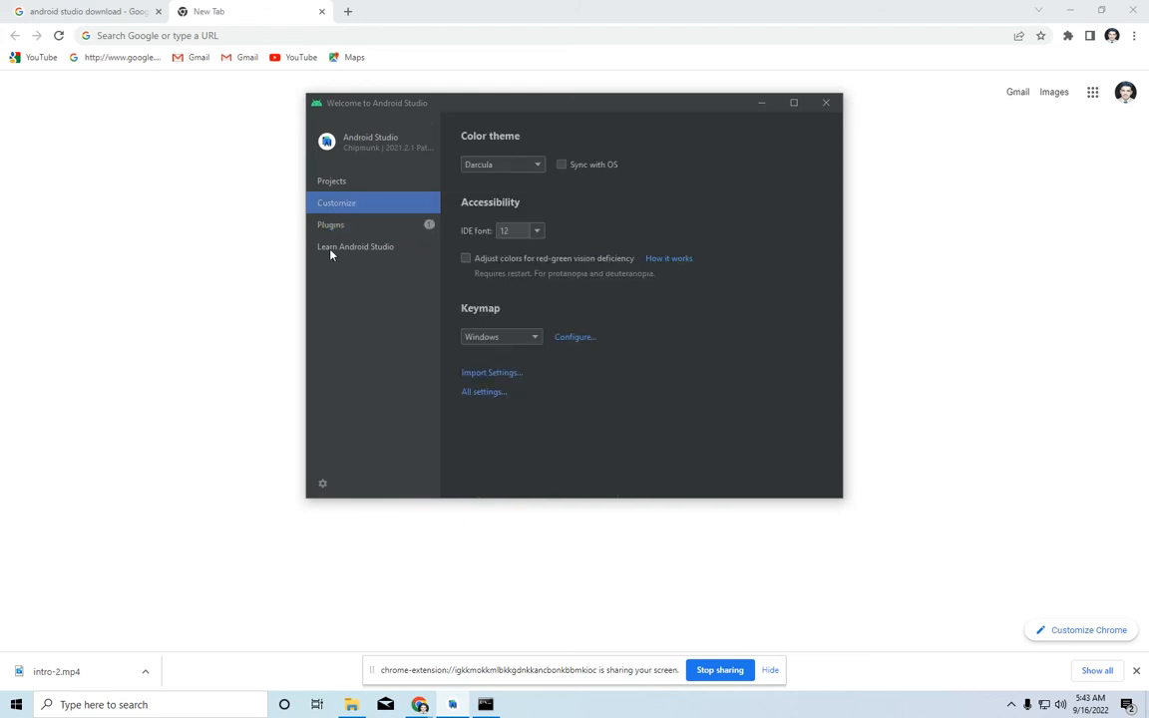
click(339, 181)
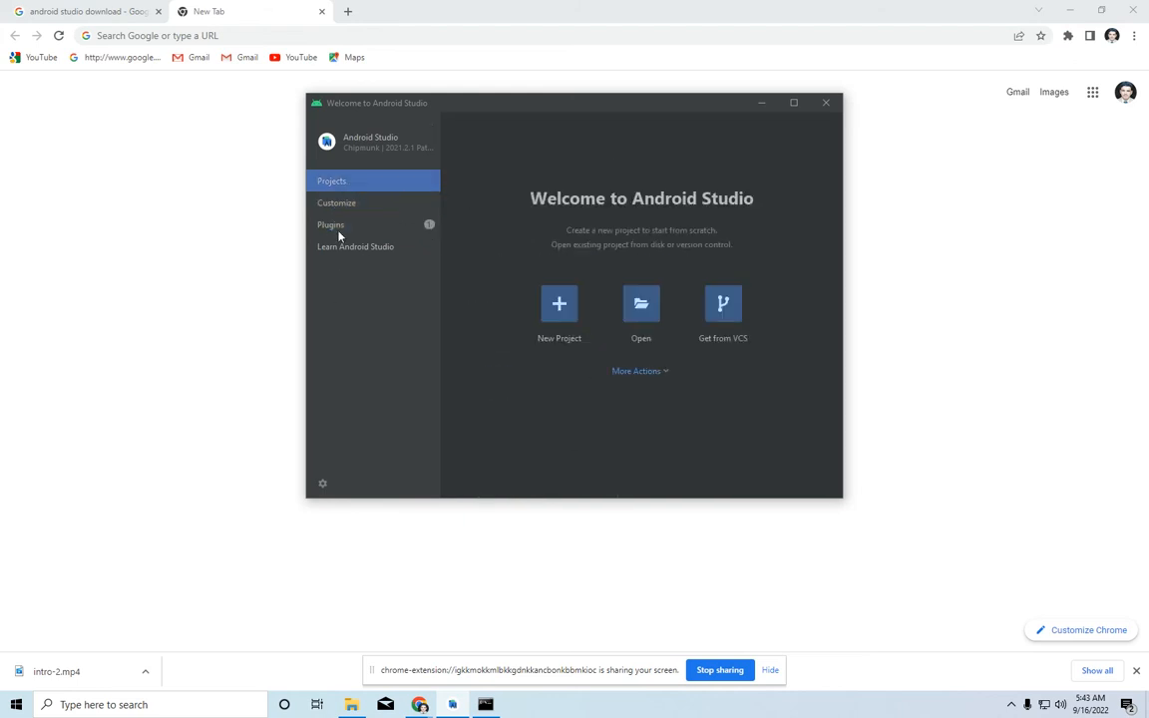
click(643, 372)
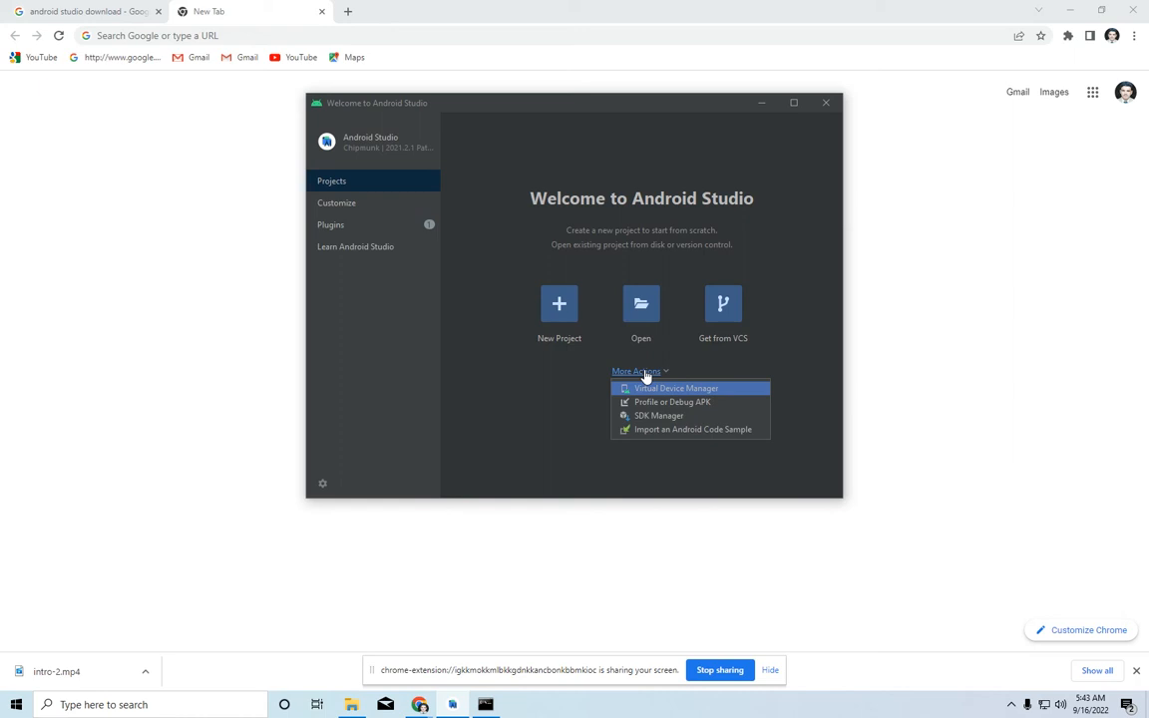
click(658, 415)
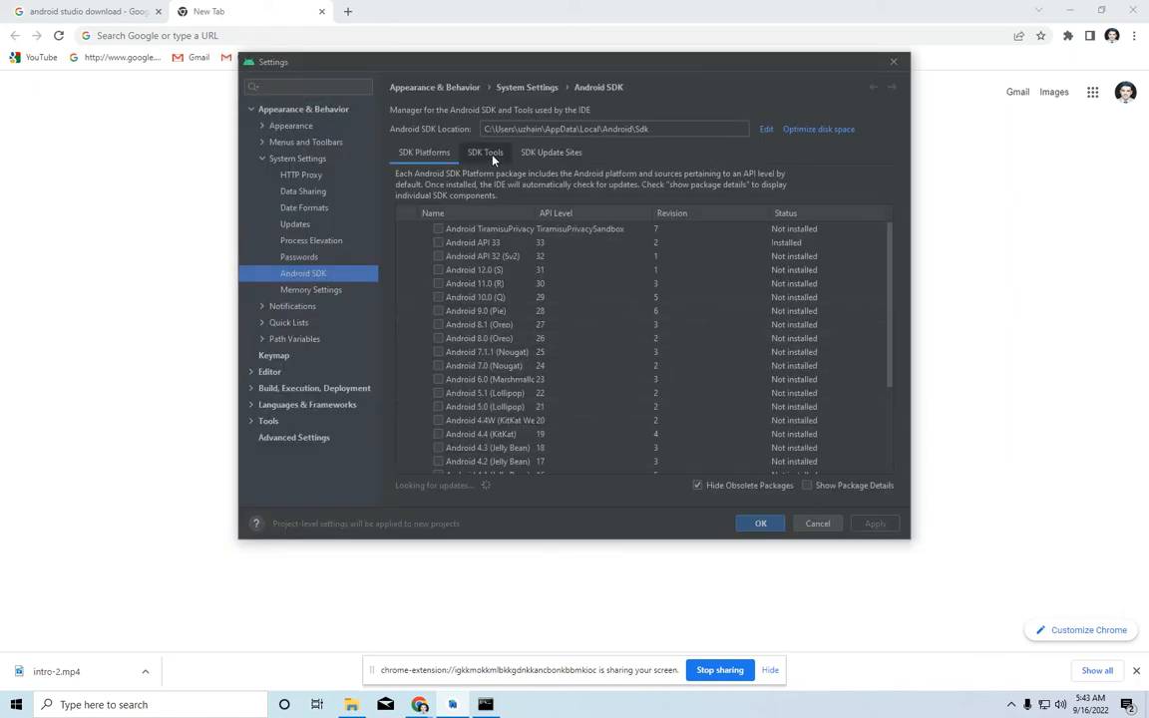
- Select Android SDK Command-line Tools (latest) among the SDK tools and start installing it
click(488, 152)
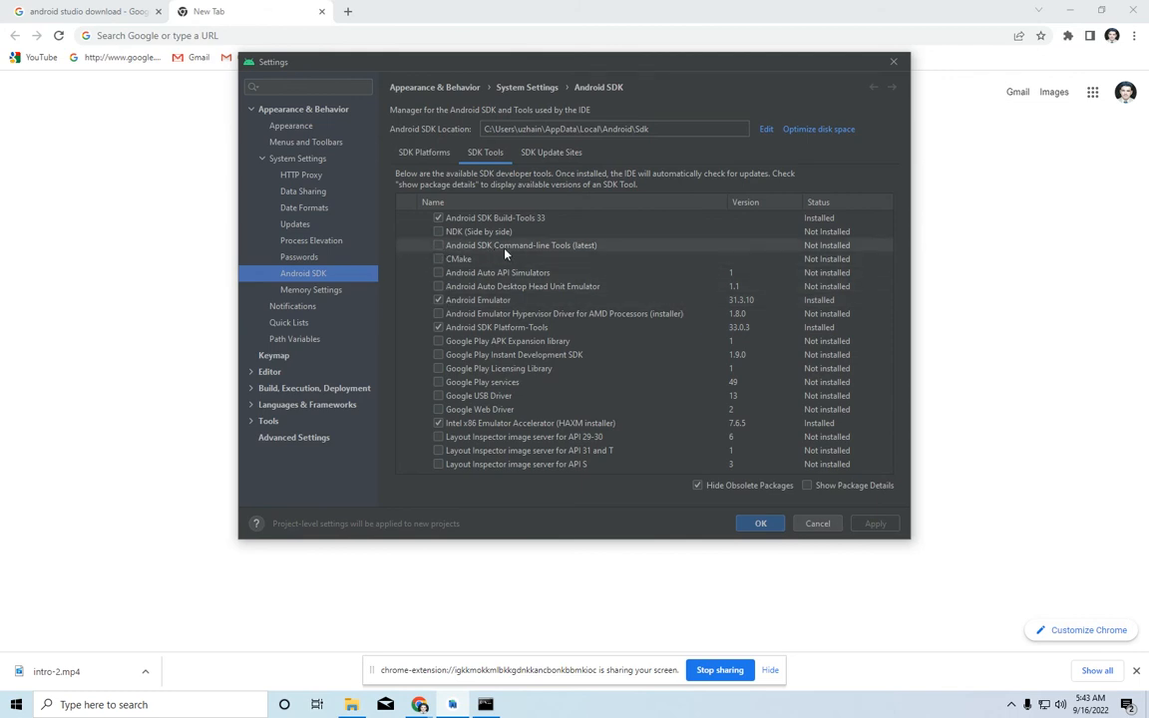
click(438, 245)
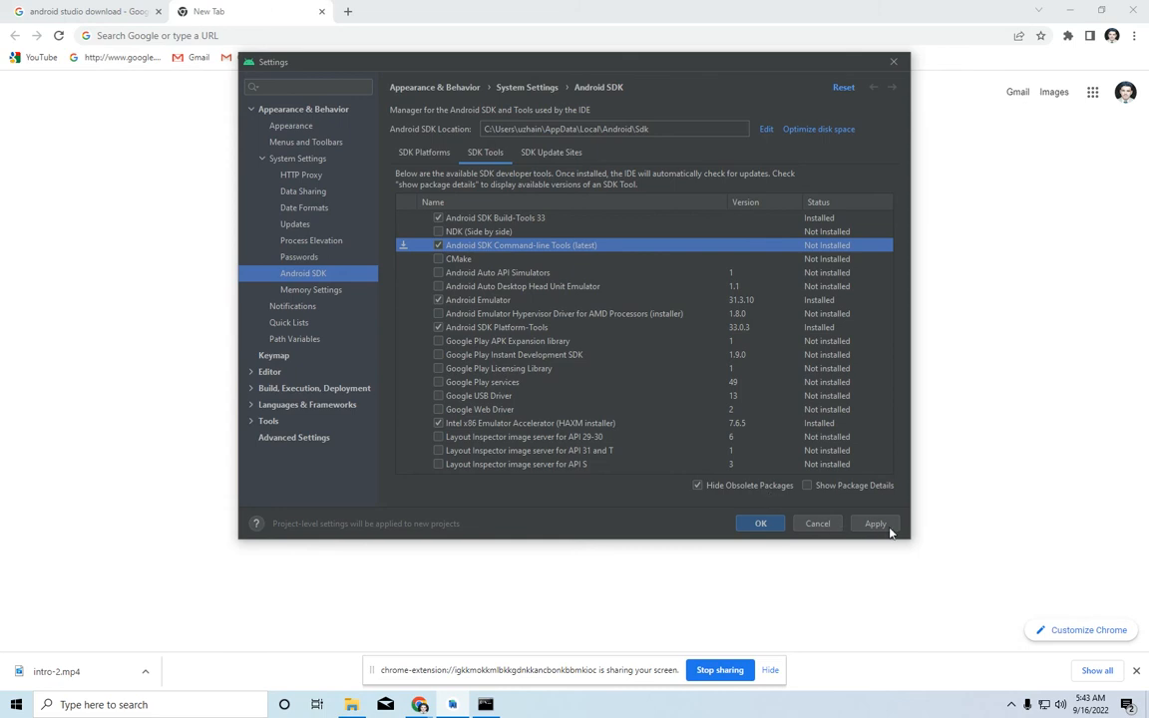
click(875, 523)
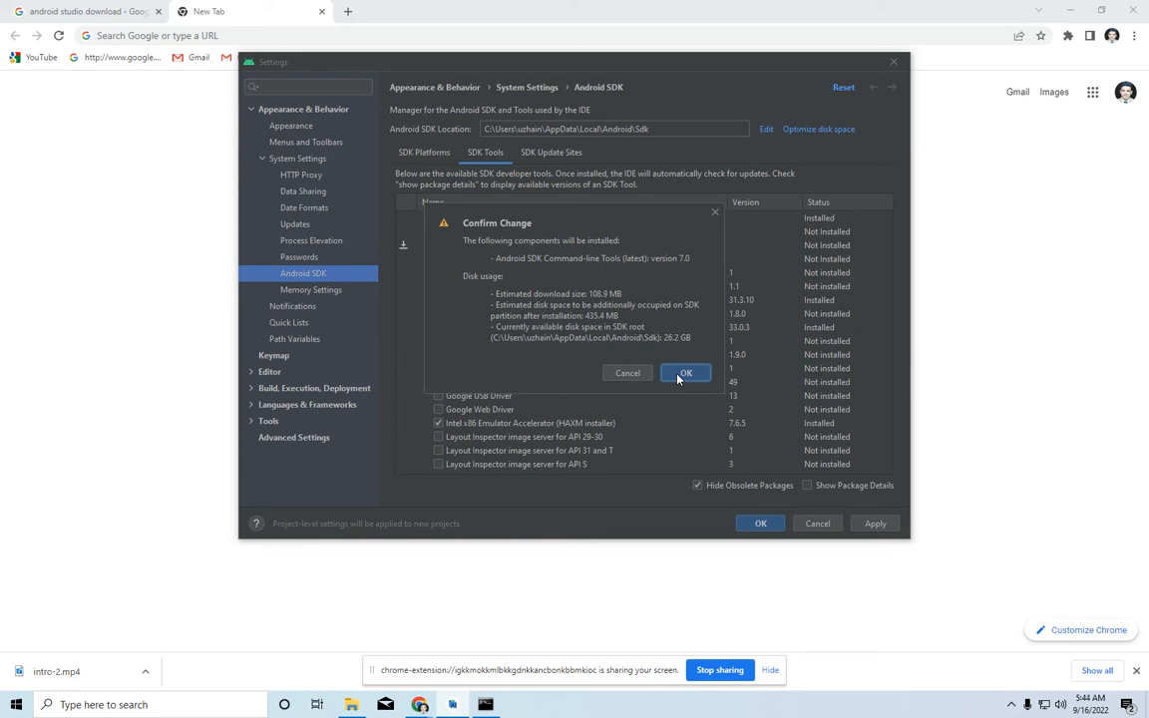
click(684, 373)
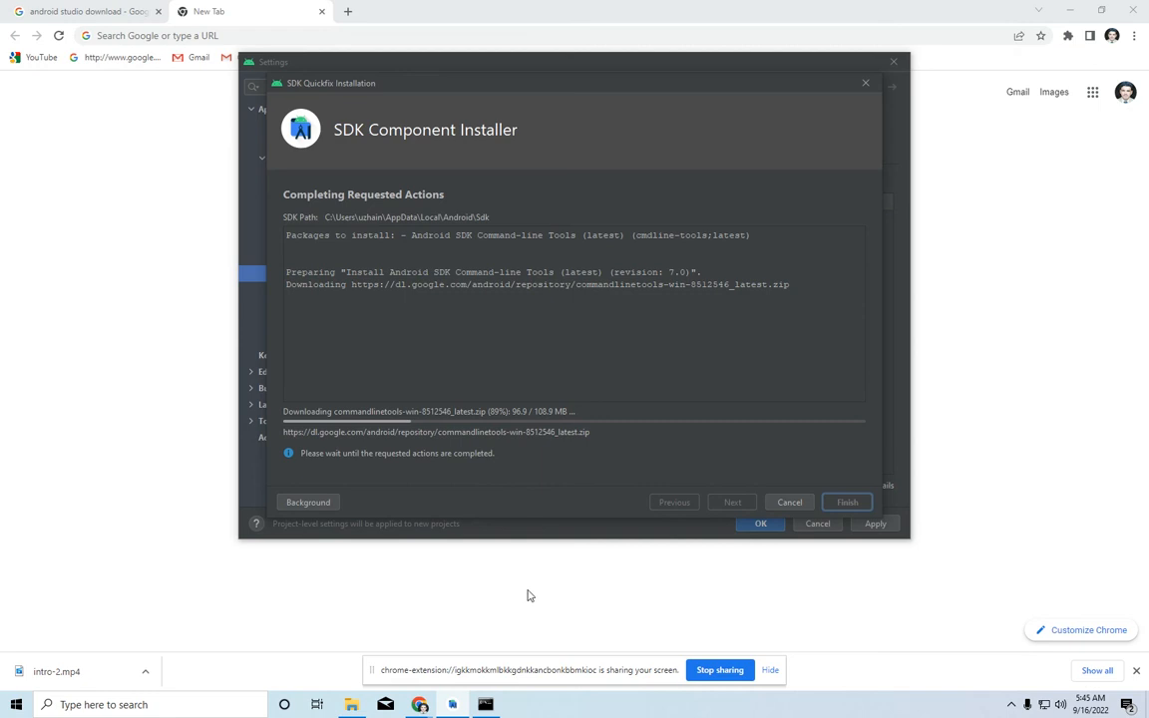
- Finish the SDK component installation and close the Command Prompt and Android Studio windows
click(485, 704)
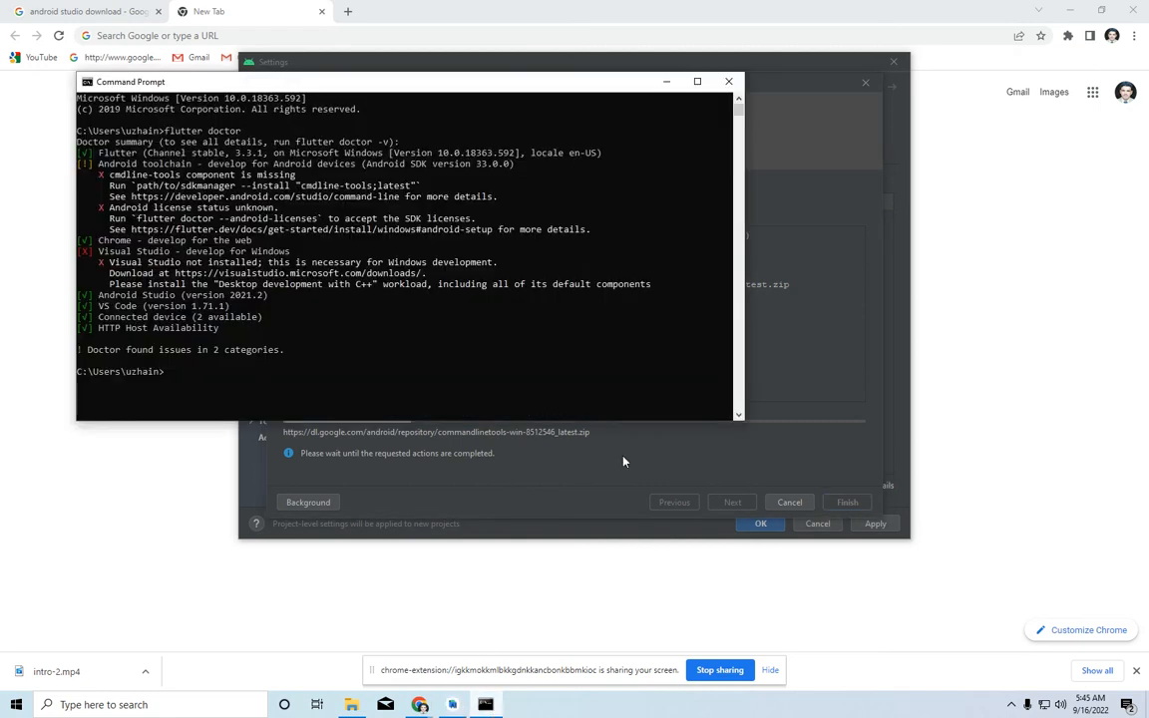
click(728, 80)
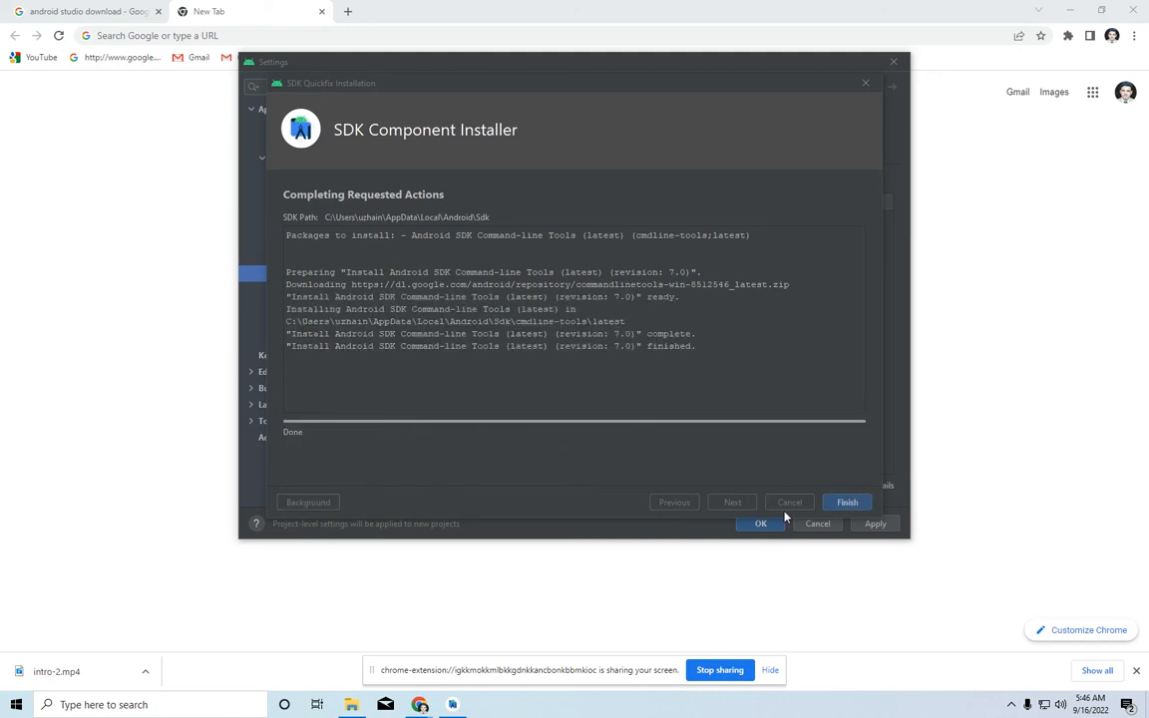
click(850, 504)
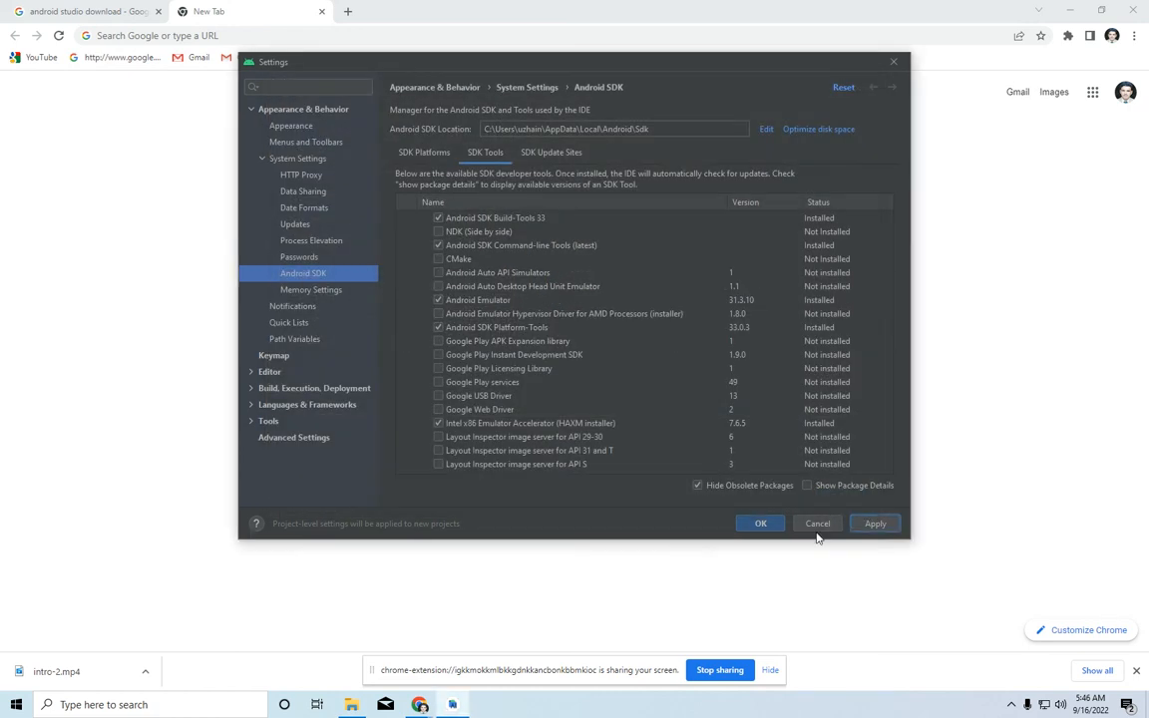
click(760, 524)
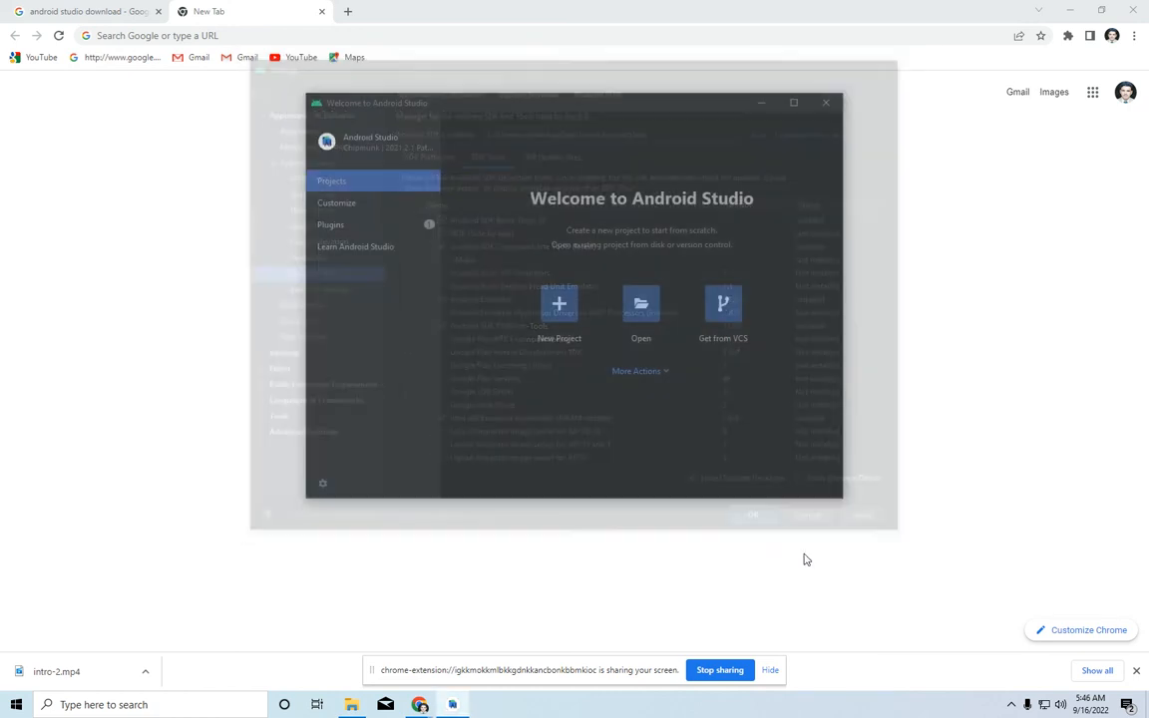
click(829, 107)
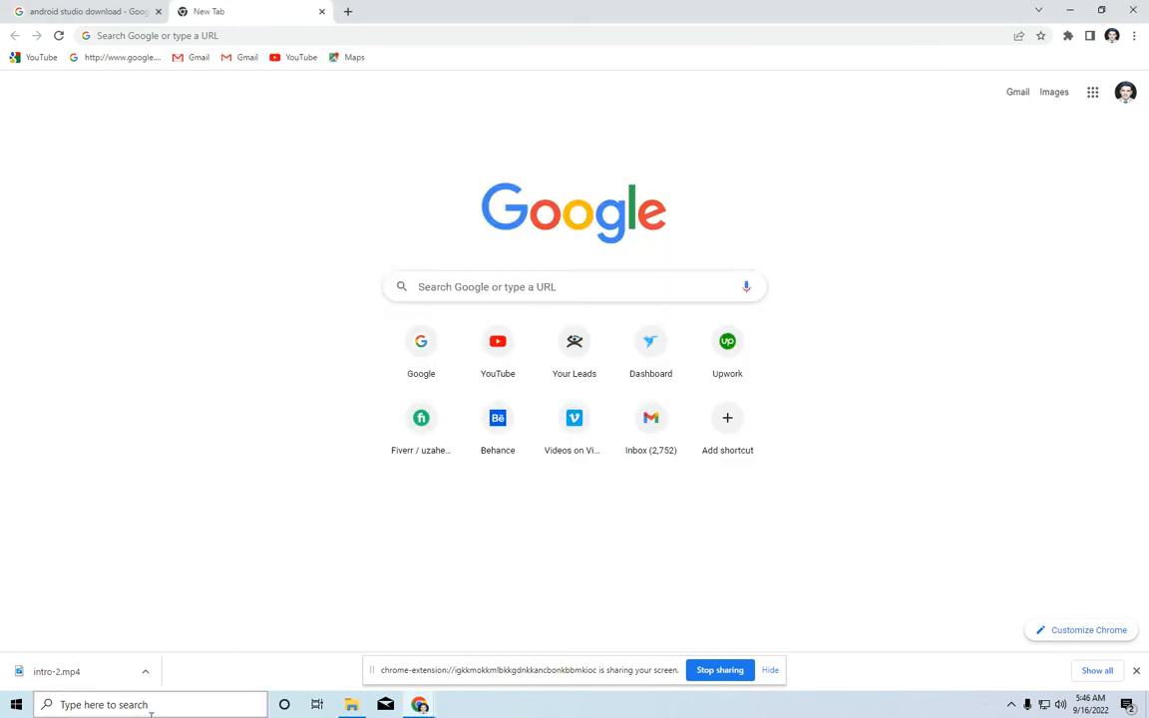
- Open a new Command Prompt and run flutter doctor
click(152, 705)
text(cmd)
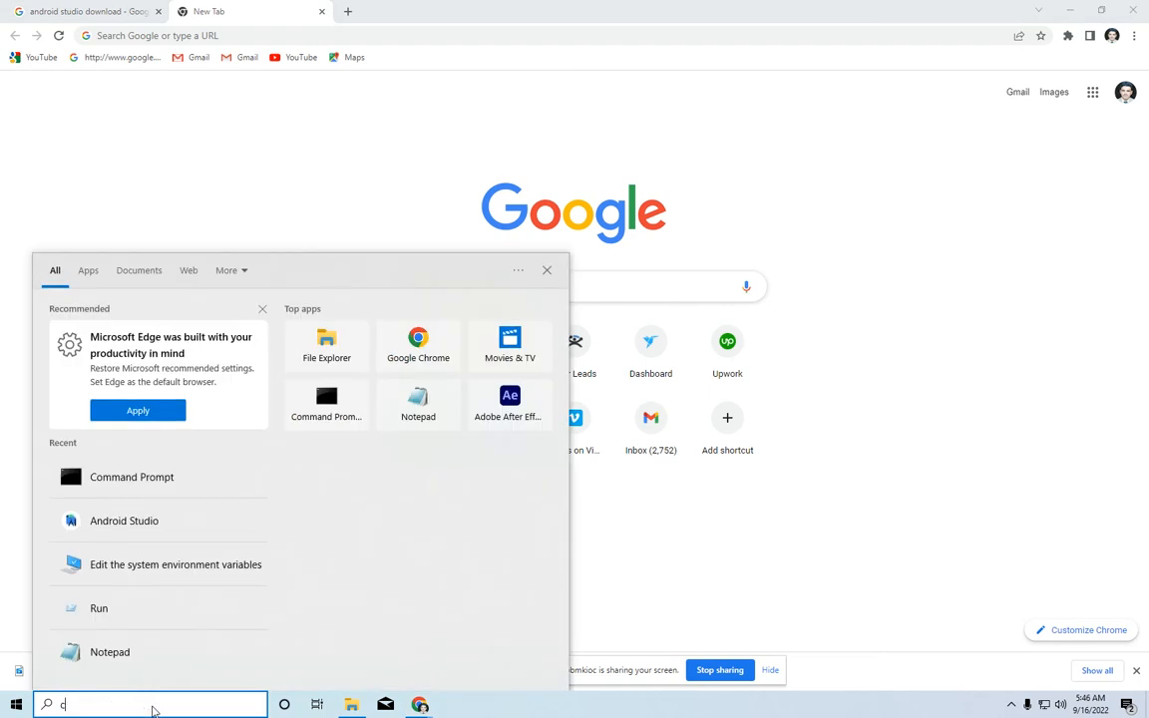
key(Return)
text(fluter)
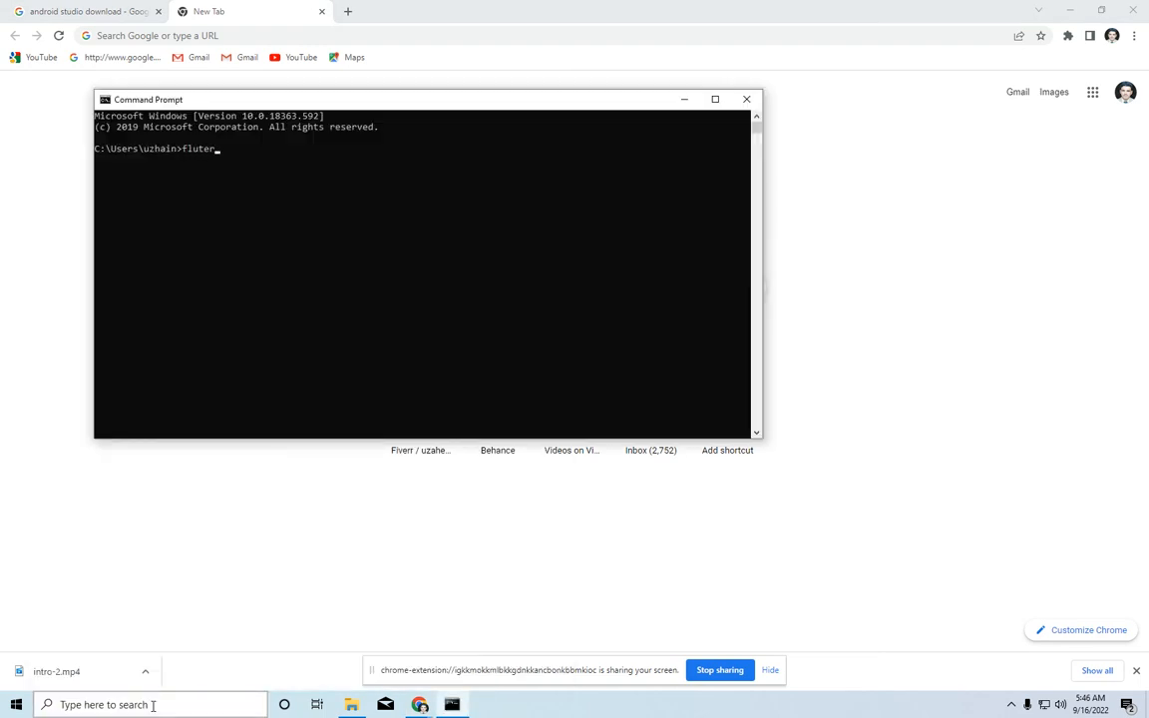
key(BackSpace)
key(BackSpace)
text(ter doctor)
key(Return)
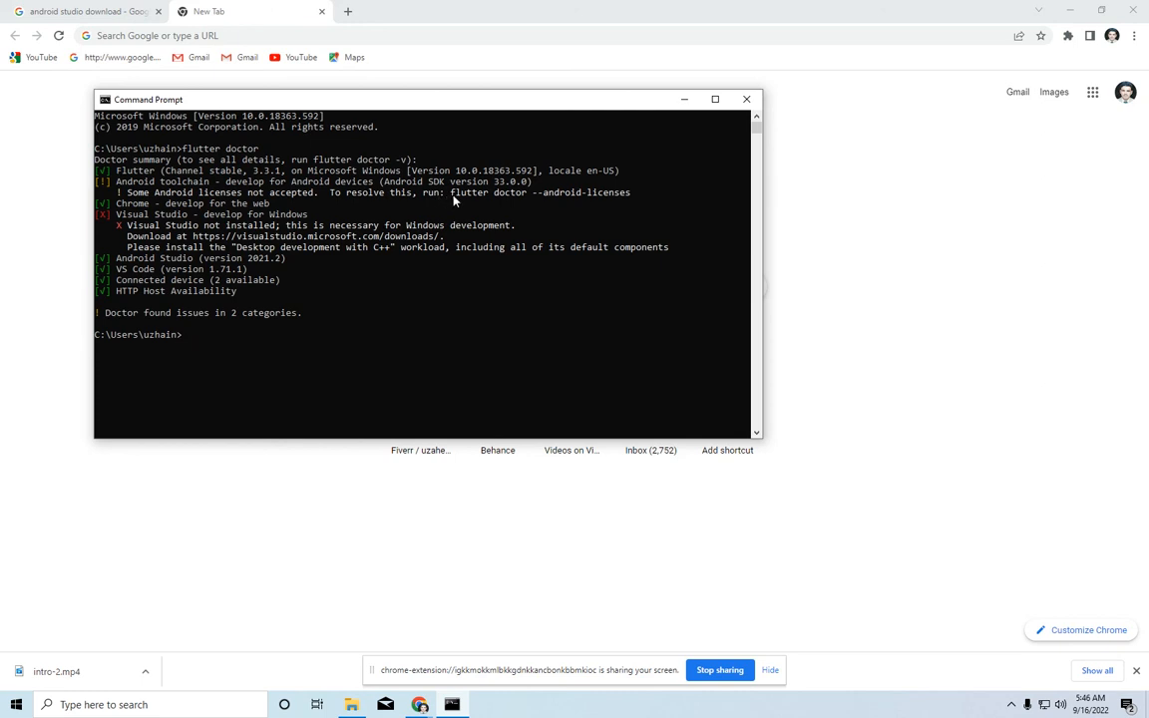
- Copy the command flutter doctor --android-licenses from the report and run it at the prompt
drag(447, 193, 635, 201)
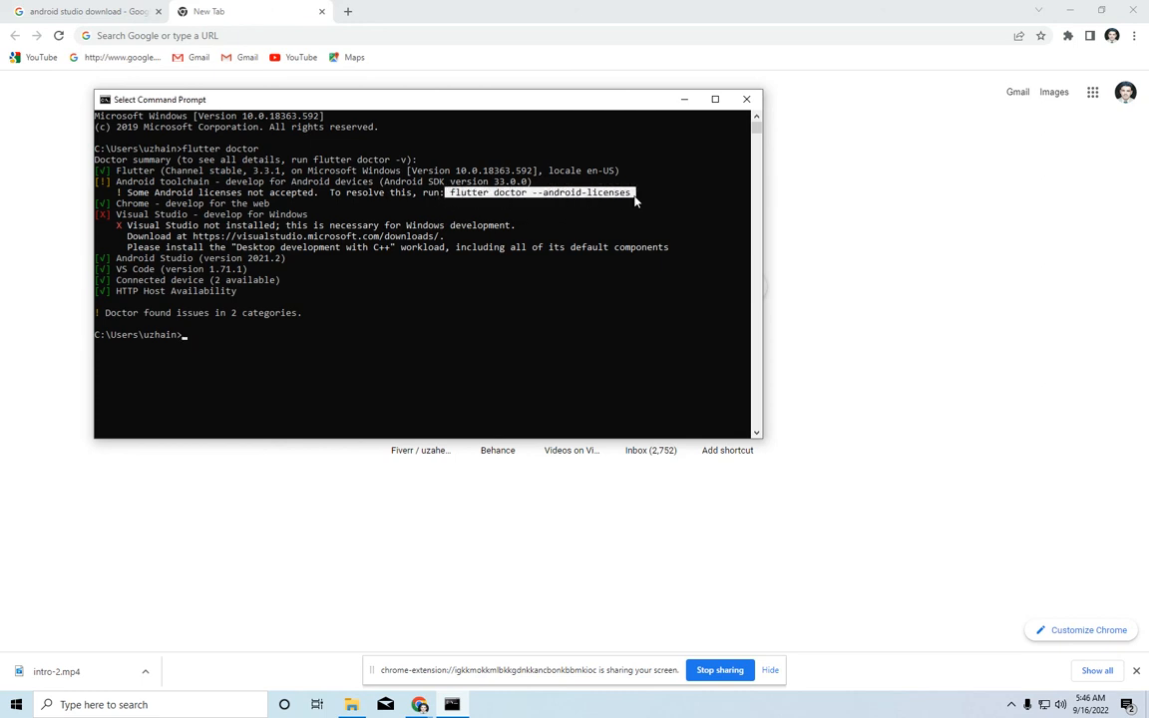
right_click(565, 197)
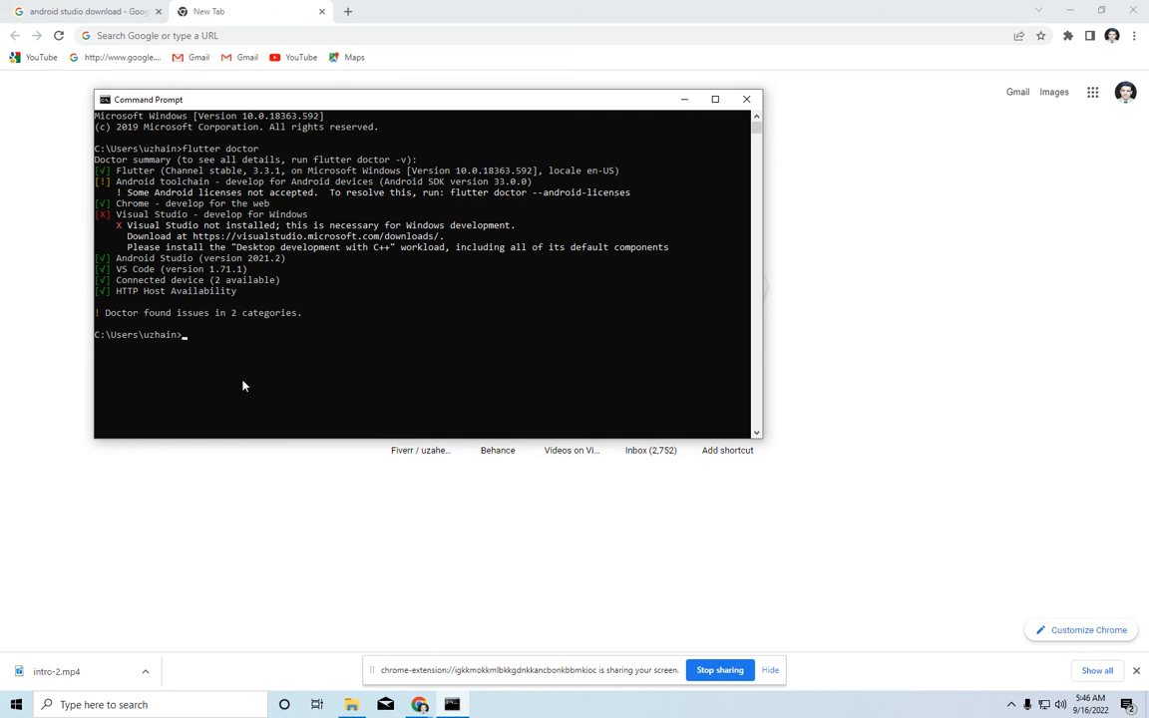
right_click(325, 372)
key(Return)
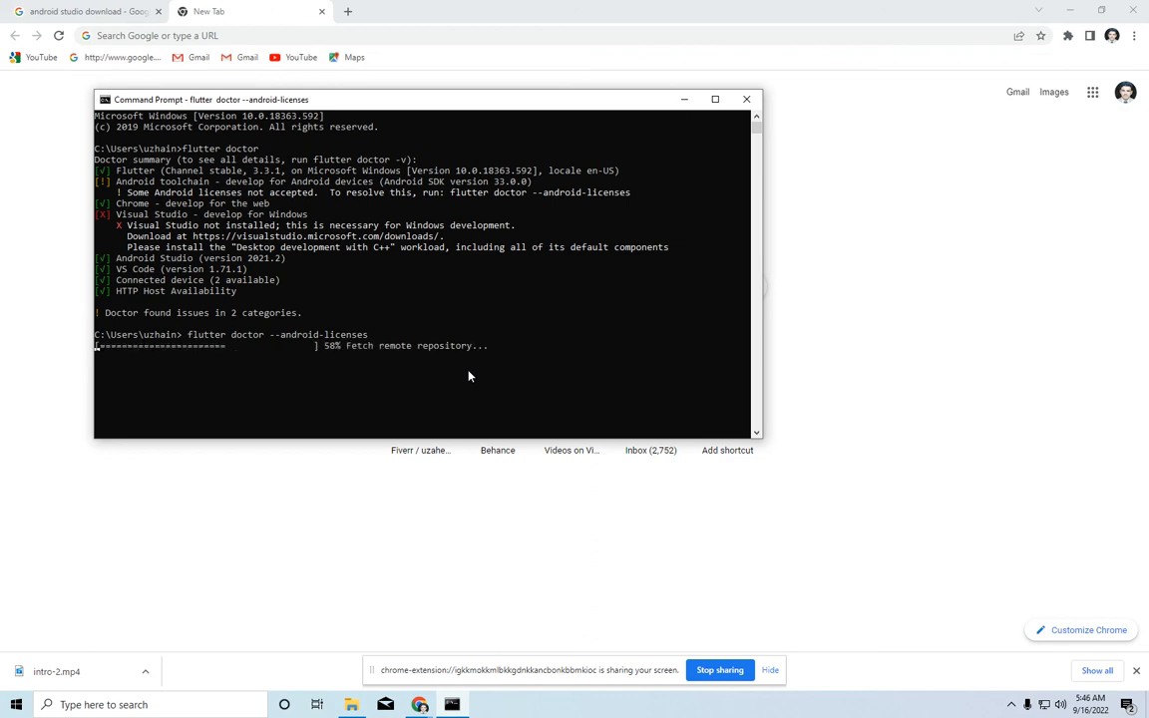
- Agree to review the unaccepted Android SDK package licenses and accept each one with y
text(y)
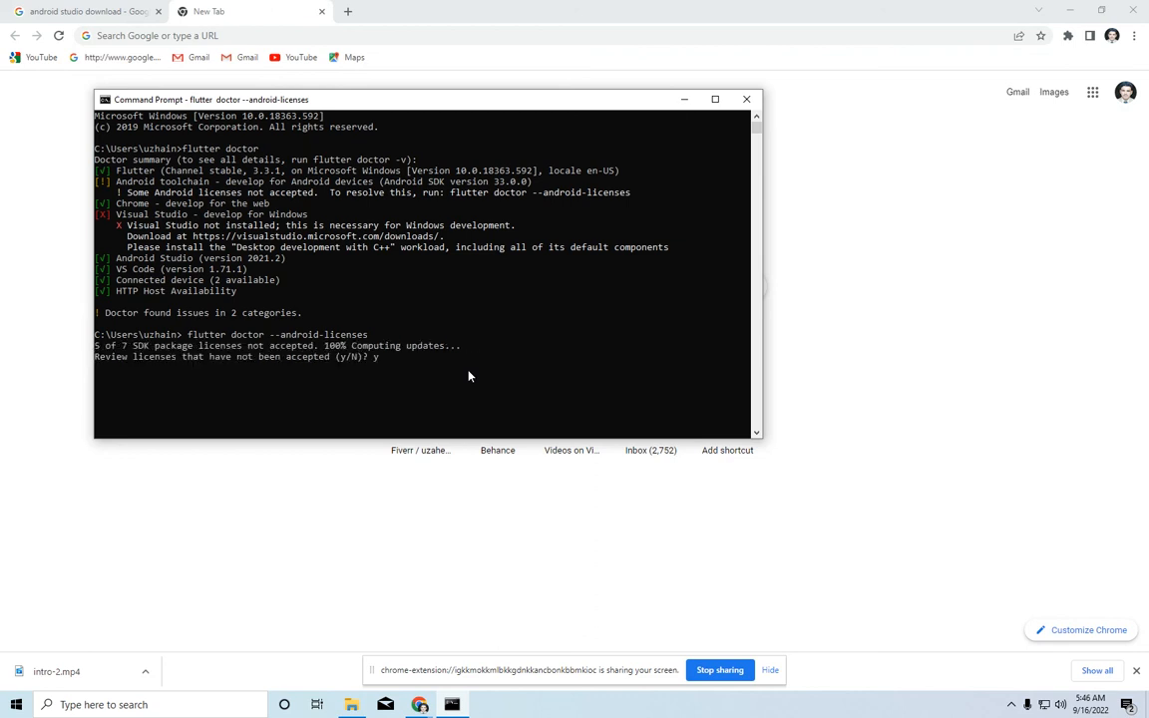
key(Return)
text(y)
key(Return)
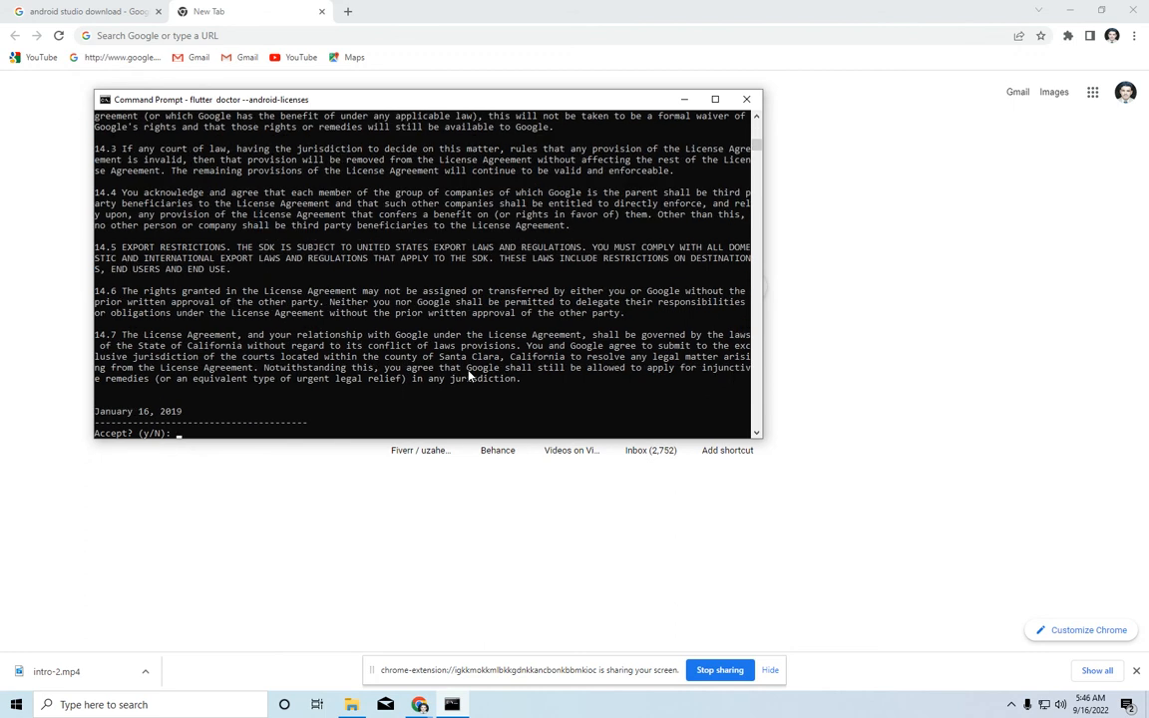
text(y)
key(Return)
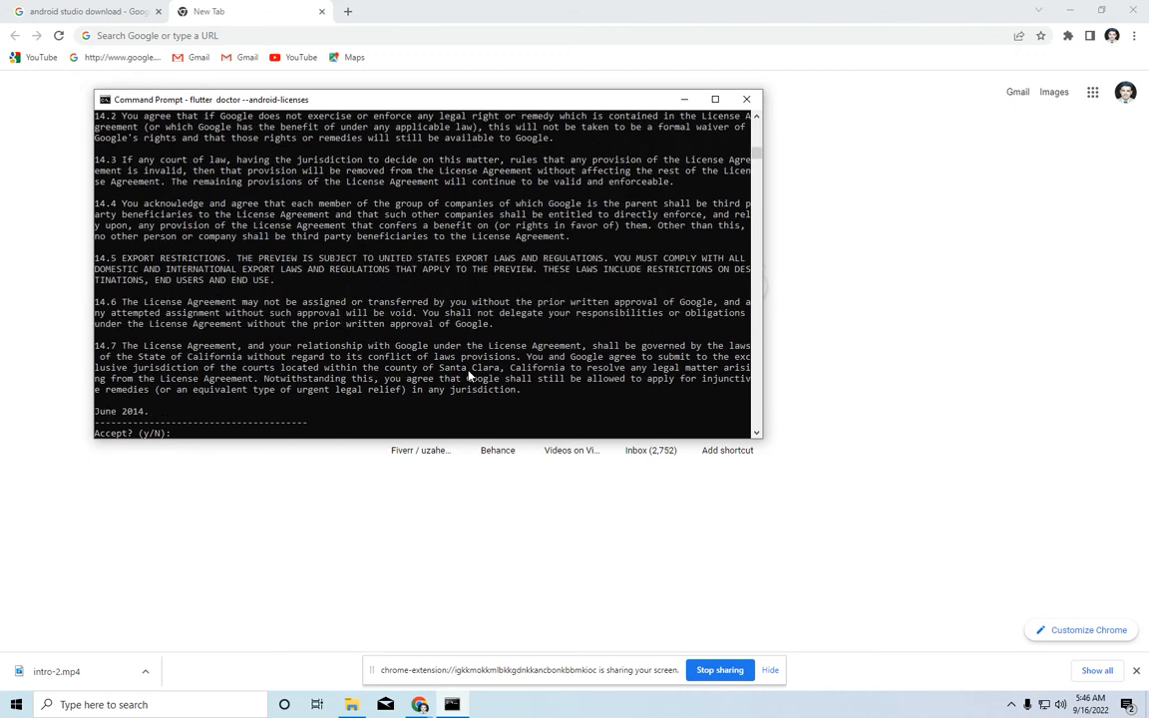
text(y)
key(Return)
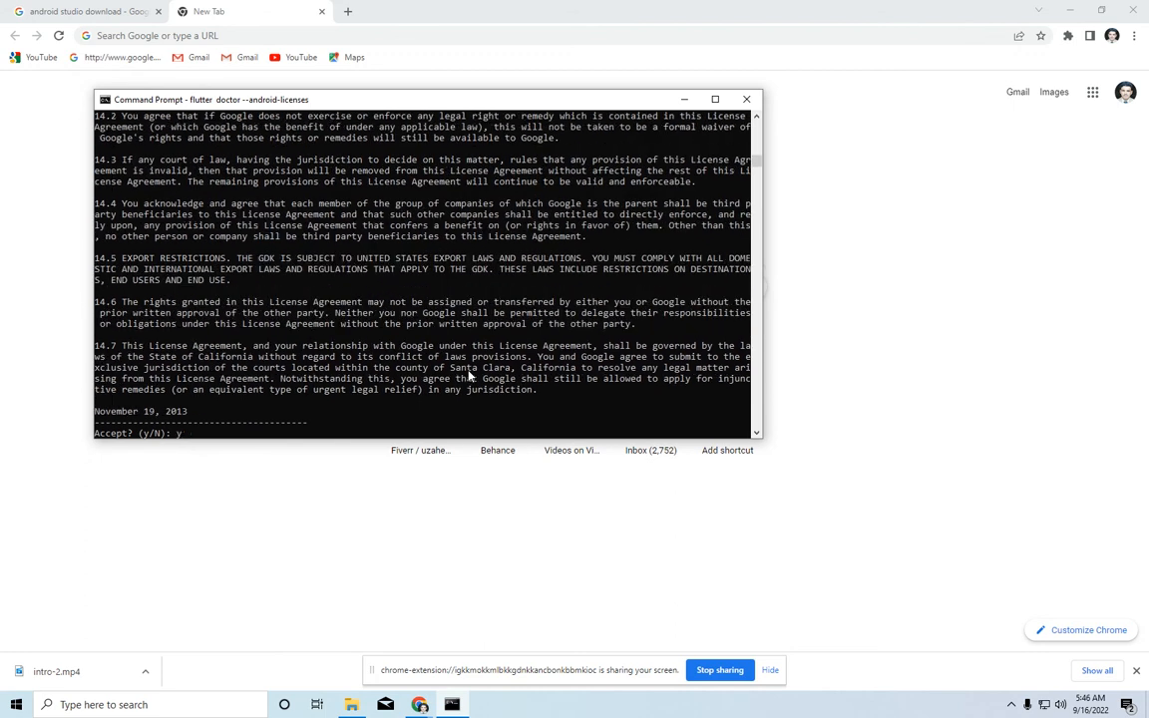
text(y)
key(Return)
text(y)
key(Return)
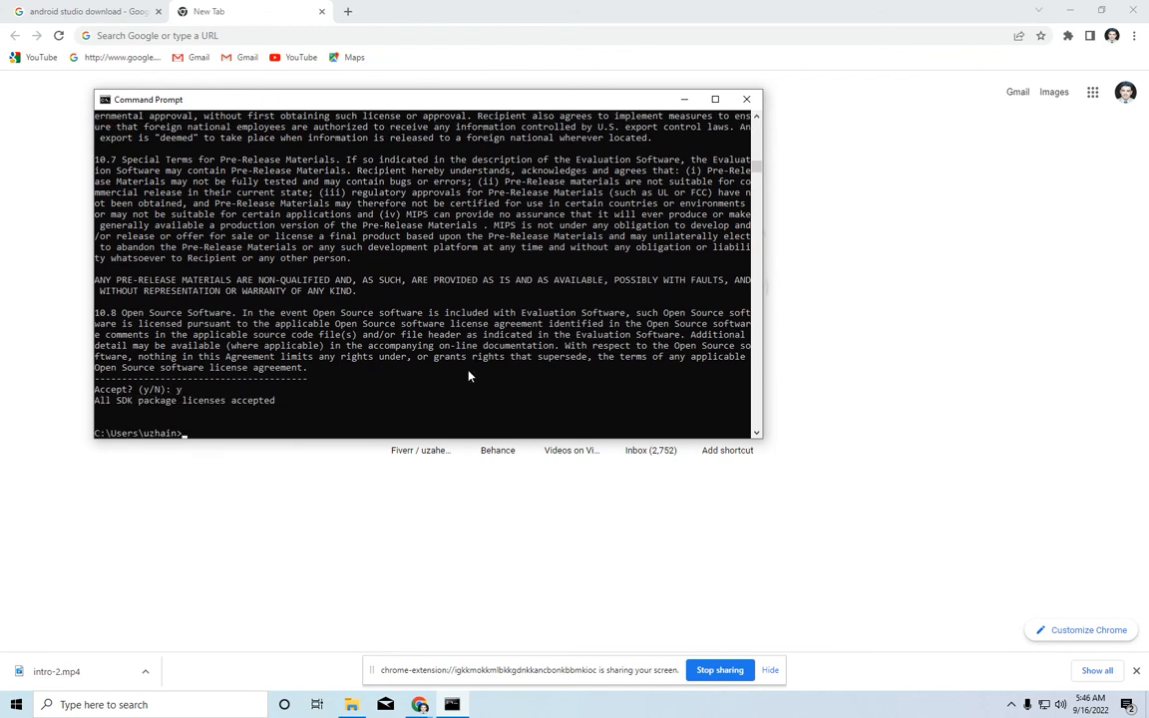
- Run flutter doctor again and open the Visual Studio download address from its report in a new Chrome tab
text(flutter doctor)
key(Return)
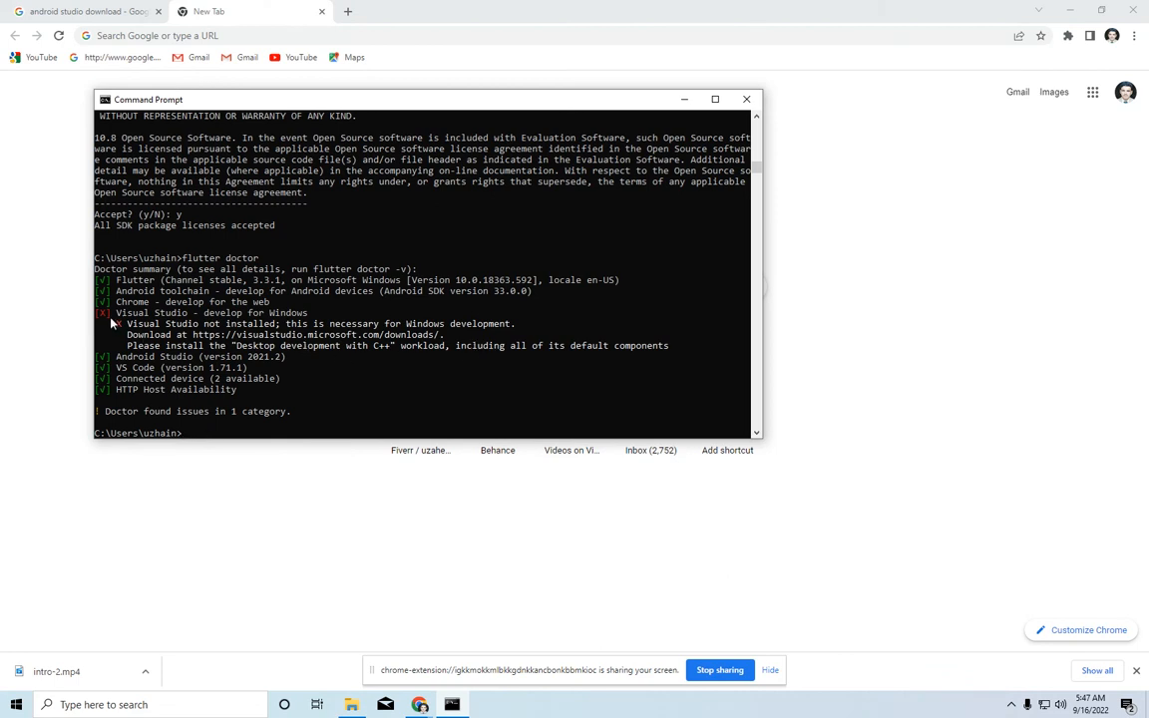
click(227, 340)
drag(227, 341, 443, 342)
key(ctrl+c)
click(348, 11)
key(ctrl+v)
key(Return)
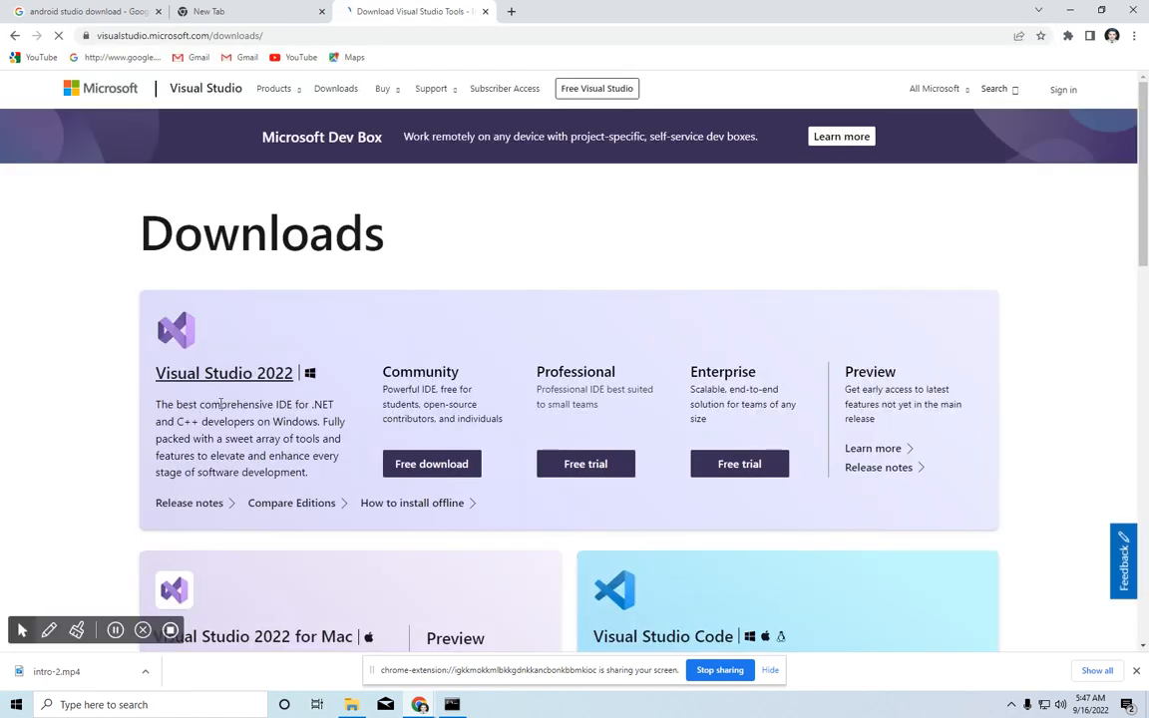
- Look over the Visual Studio Downloads page, close its tab, and return to Command Prompt
scroll(151, 383, down, 1)
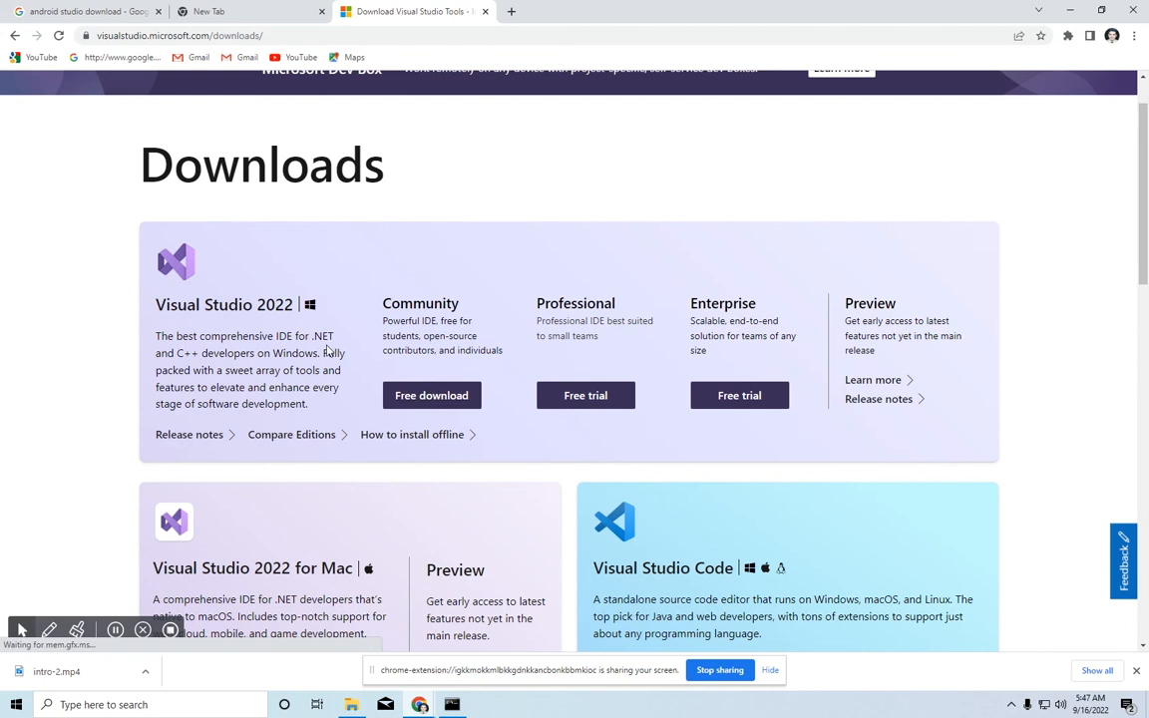
scroll(319, 413, down, 3)
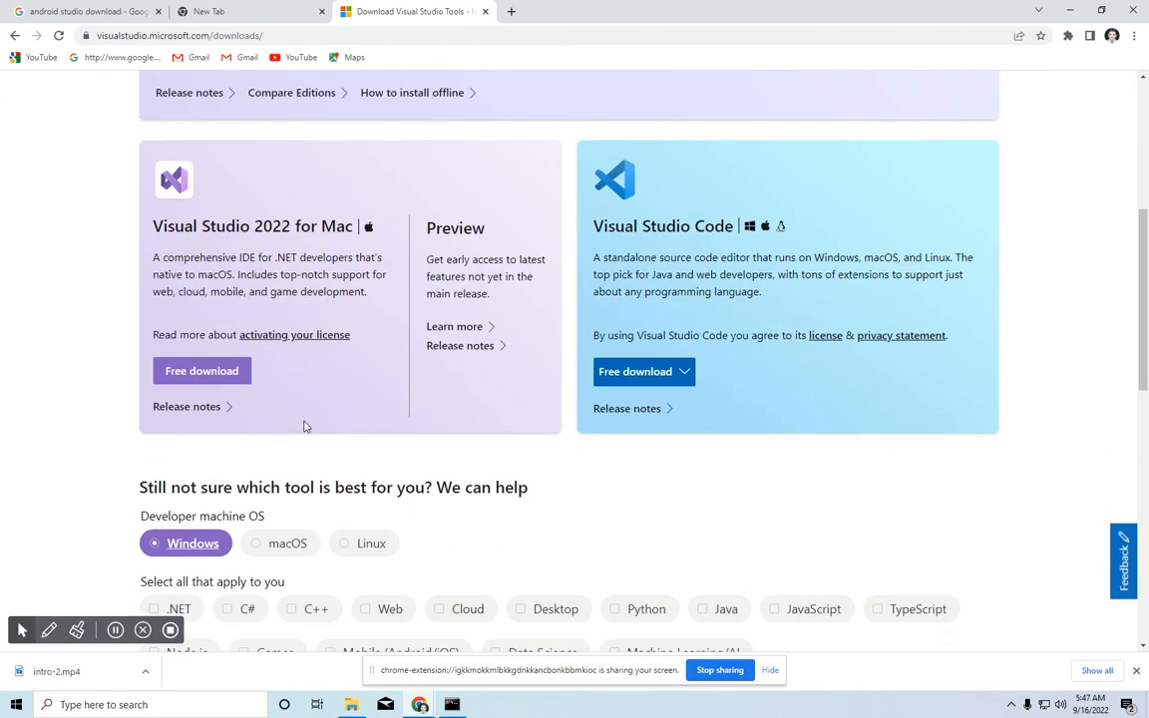
scroll(318, 444, up, 3)
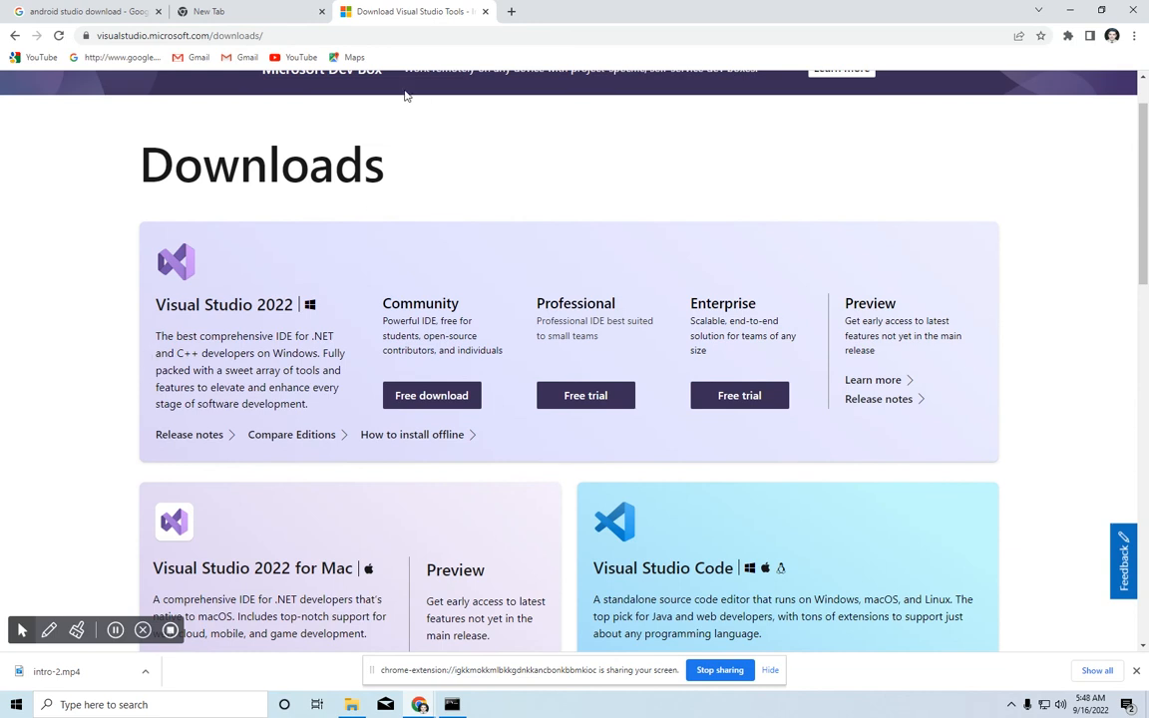
click(484, 11)
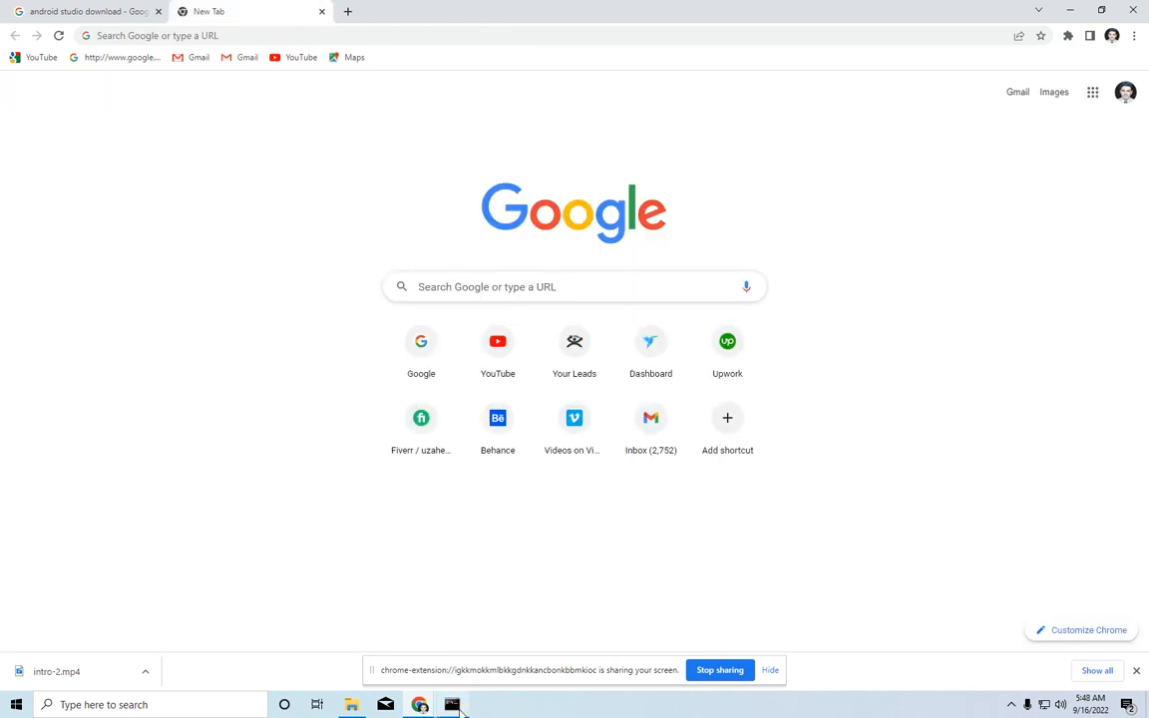
key(alt+Tab)
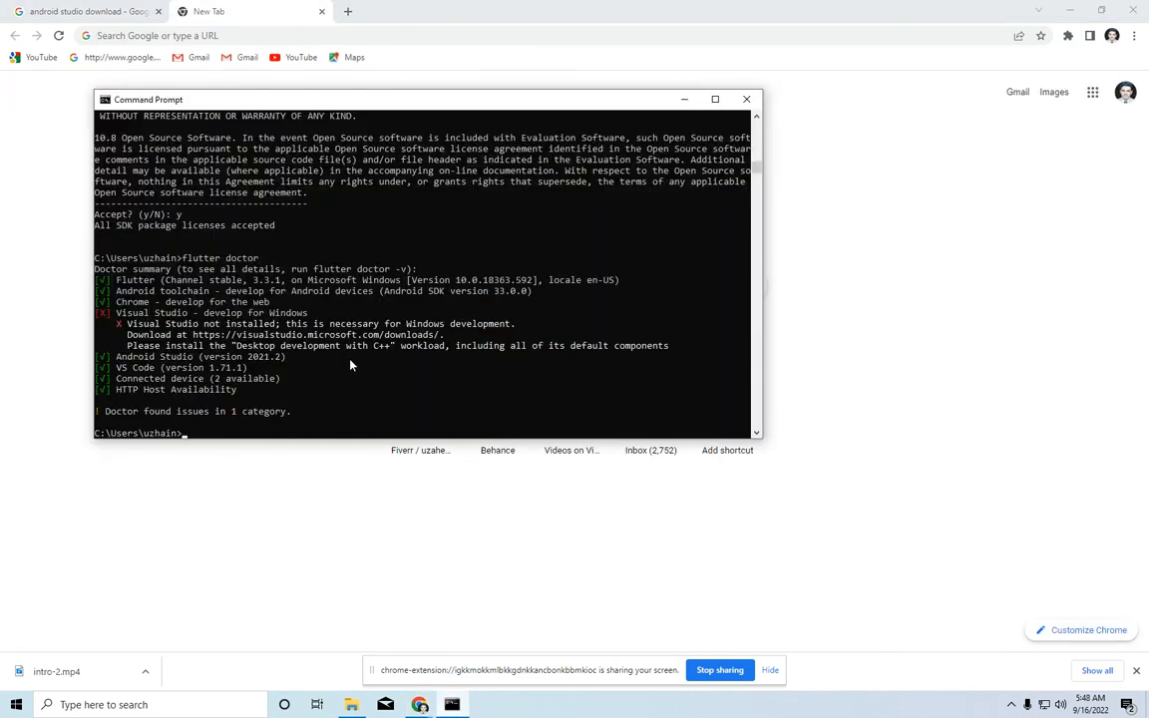